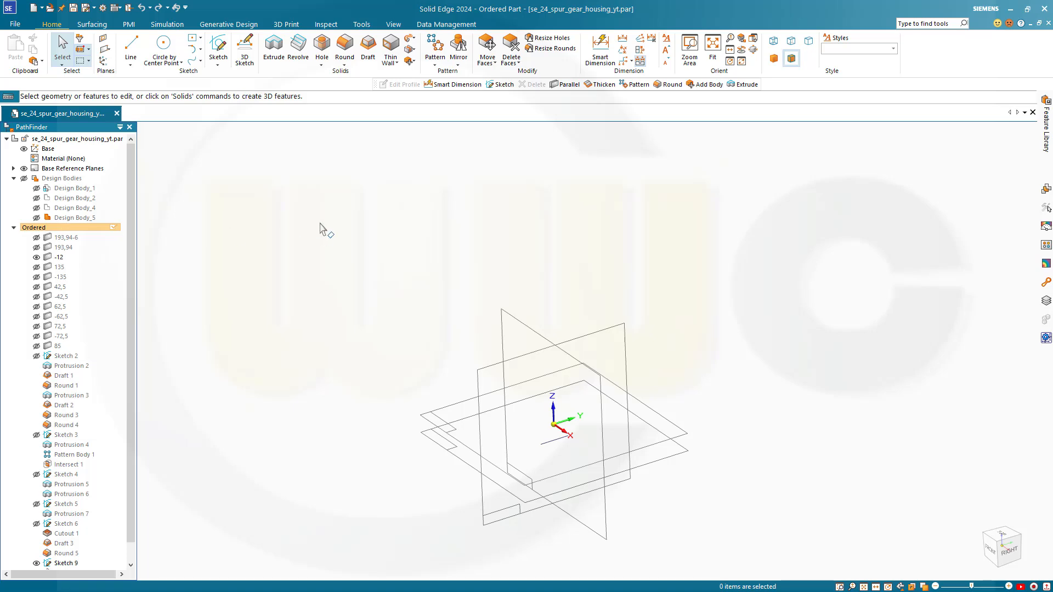
- Start a sketch on the YZ reference plane and draw a horizontal line across the vertical axis, about 36 mm above the origin
left_click(218, 47)
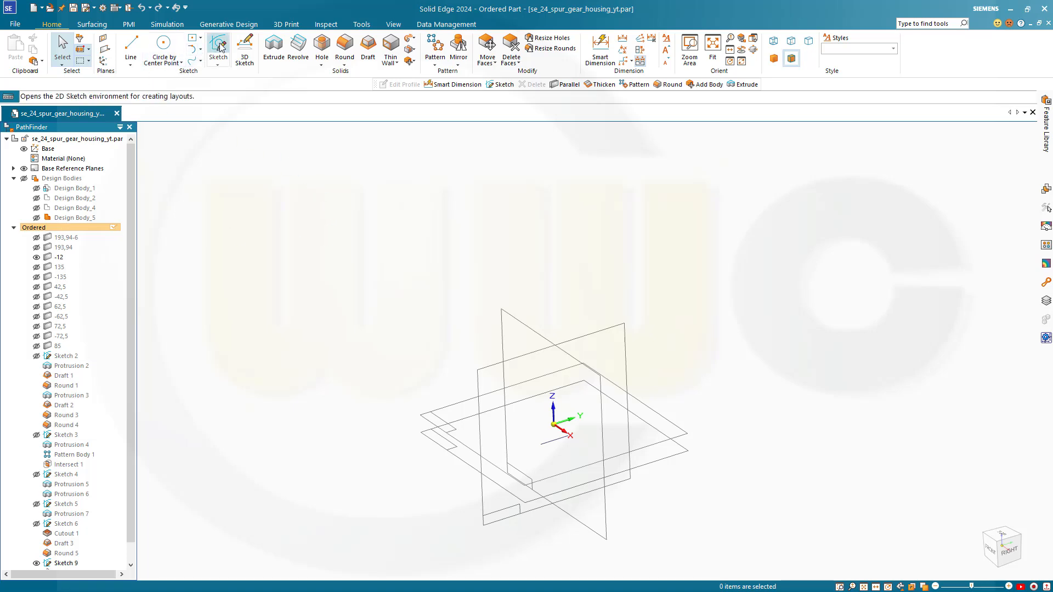
left_click(603, 332)
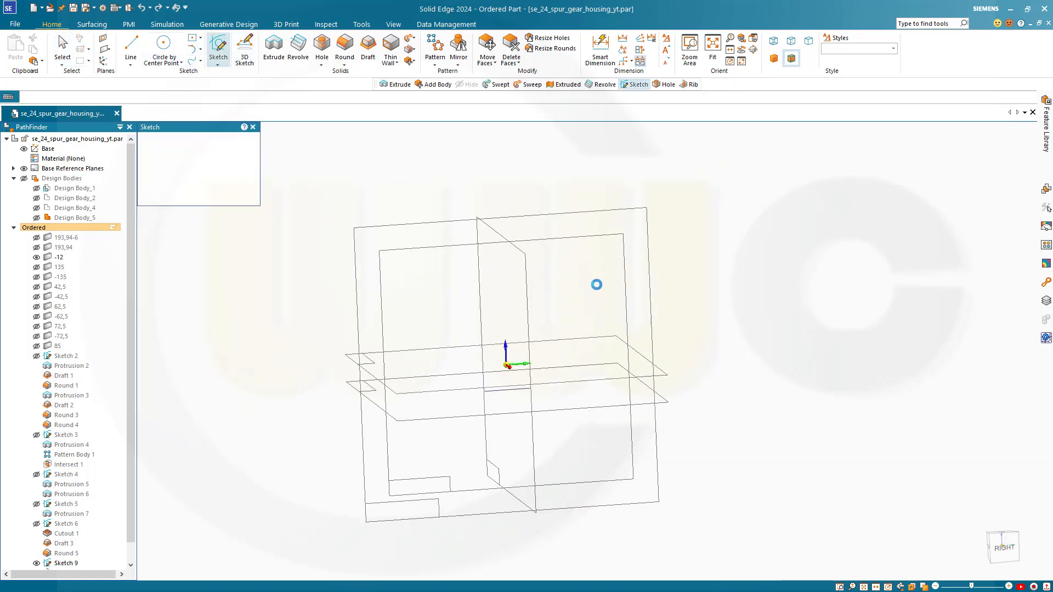
left_click(131, 47)
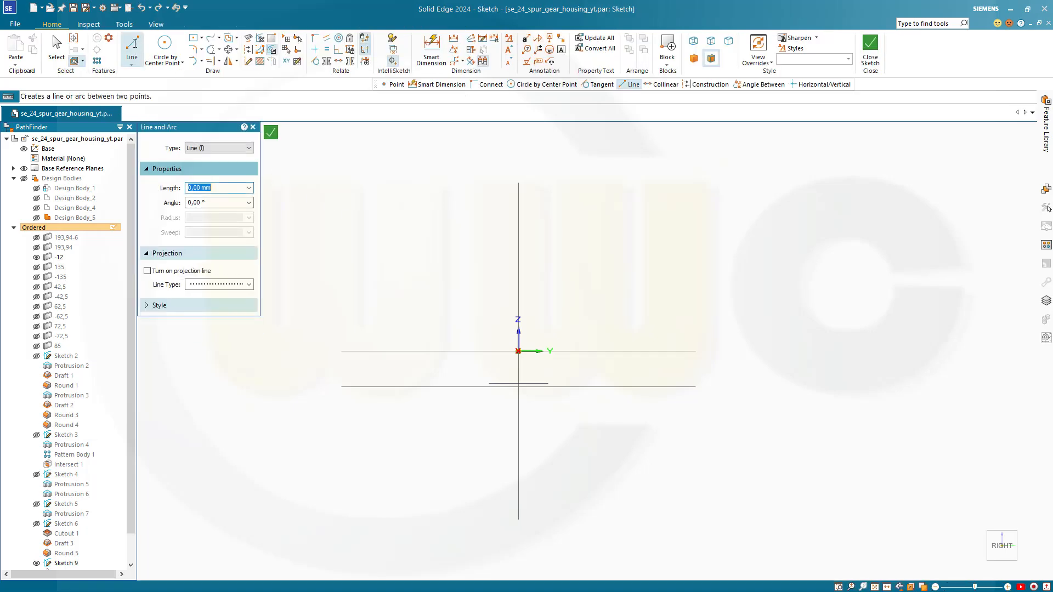
left_click(395, 246)
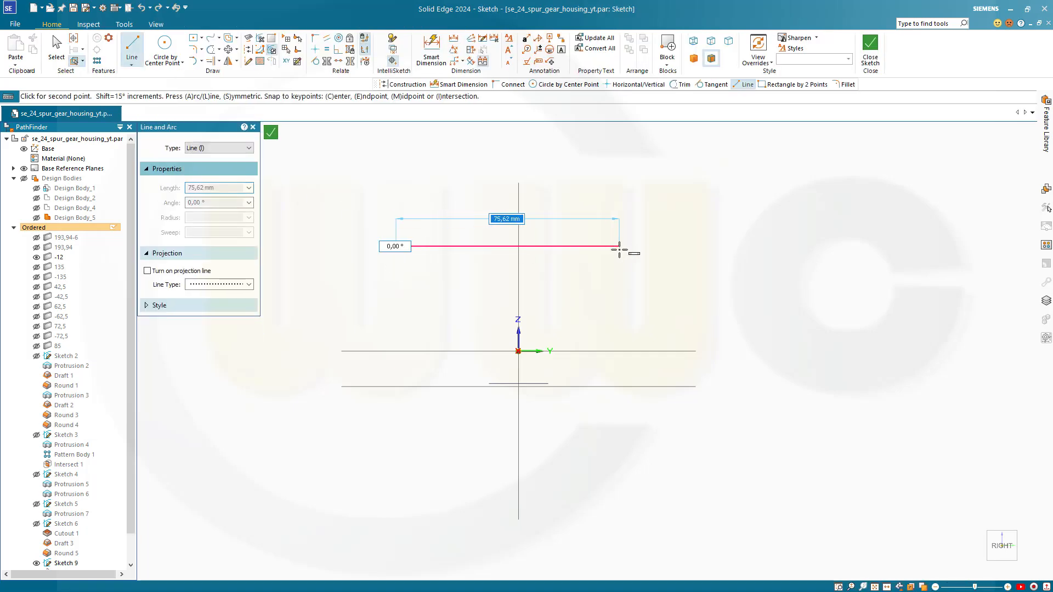
left_click(647, 246)
key("Escape")
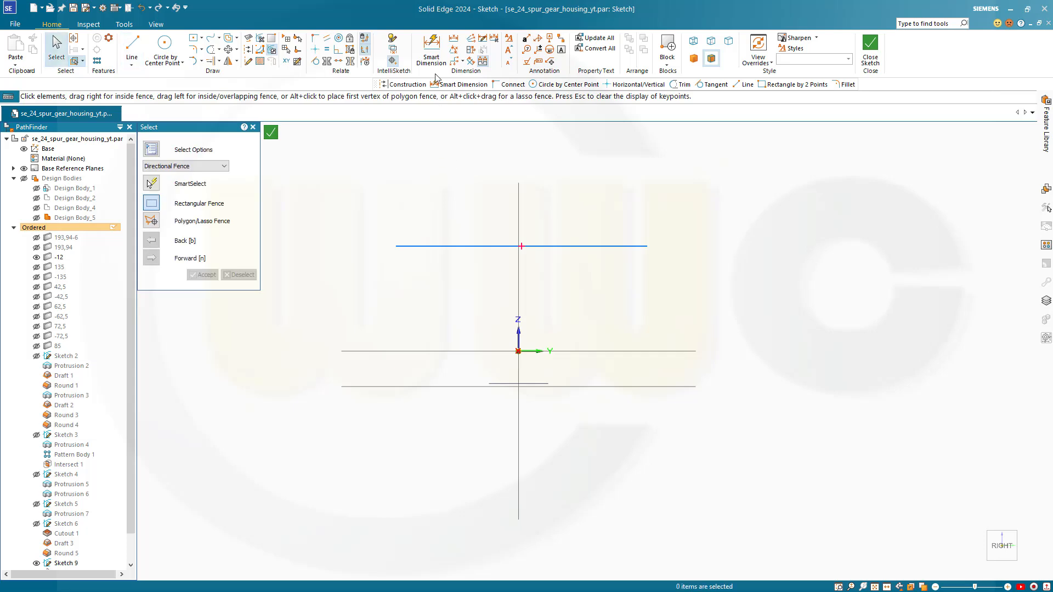
- Dimension the line's height above the horizontal reference plane as 85 mm and acknowledge the auto-scale notice
key("d")
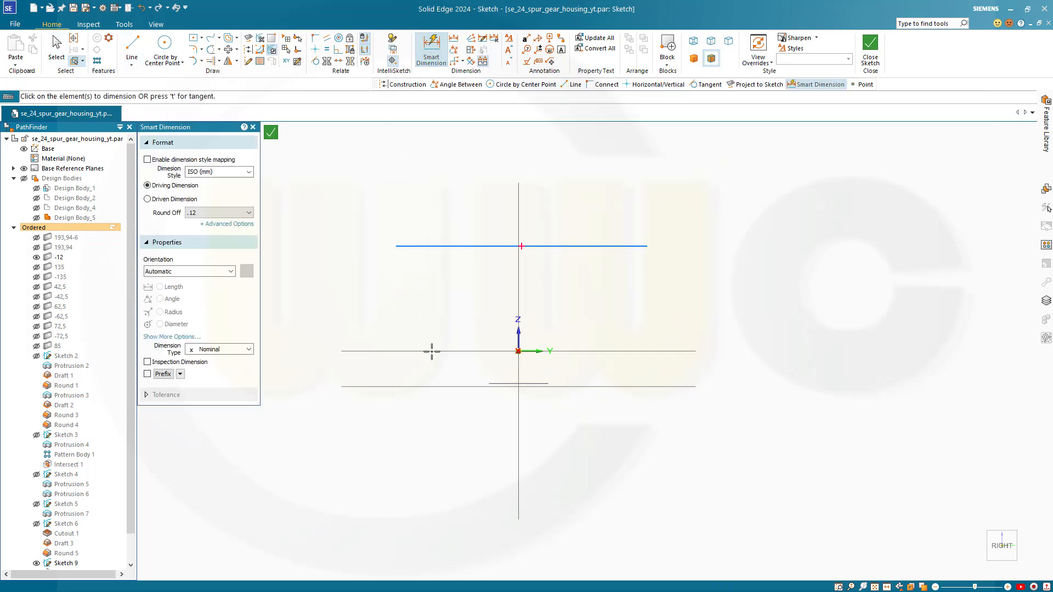
left_click(432, 351)
left_click(395, 246)
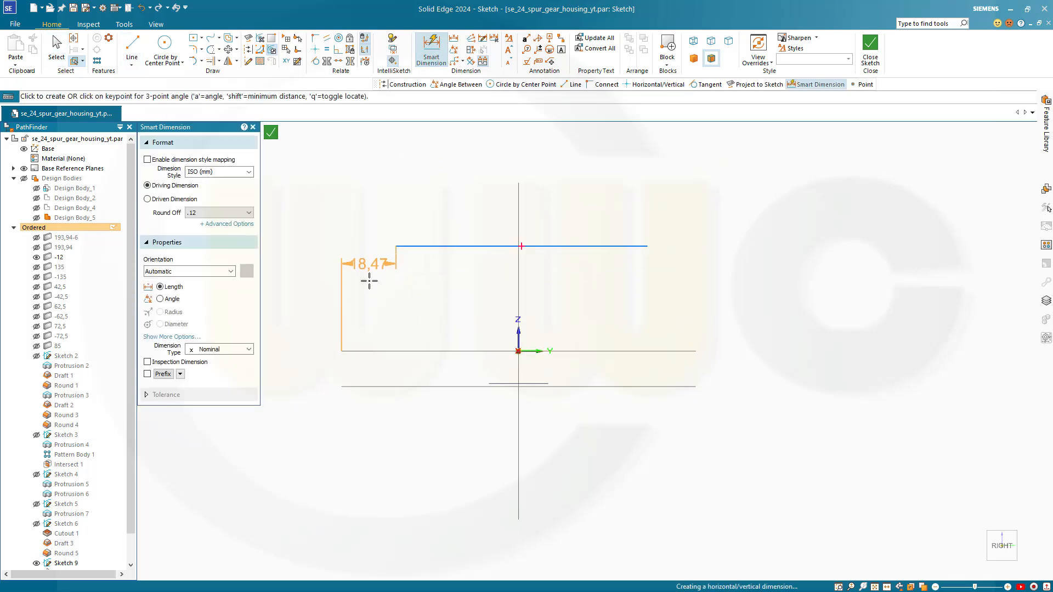
left_click(326, 298)
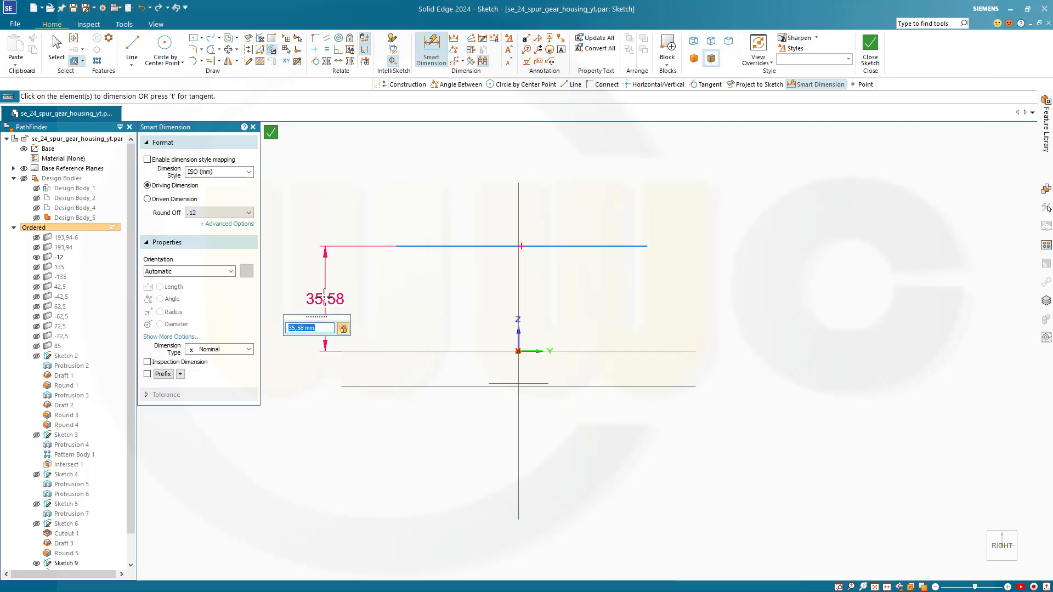
key("Return")
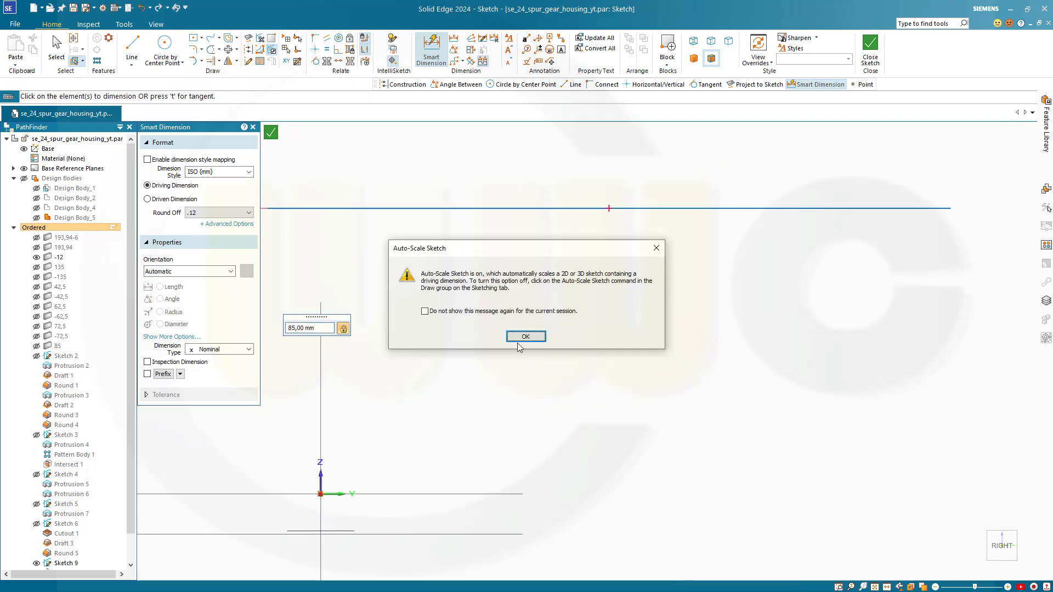
left_click(539, 337)
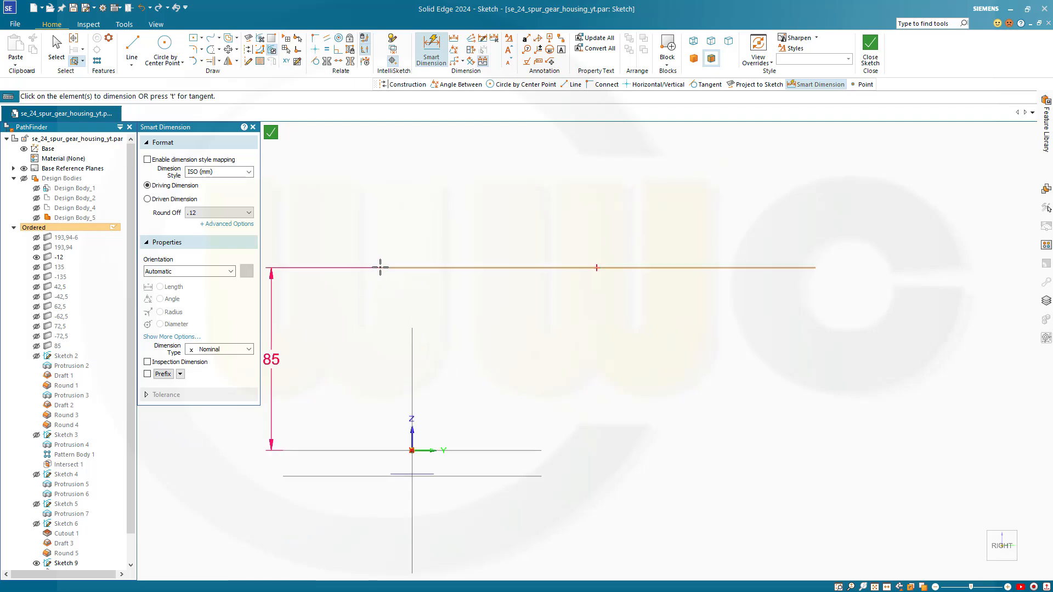
- Dimension the horizontal distance from the vertical axis to the line's left endpoint as 57.5 mm
left_click(412, 350)
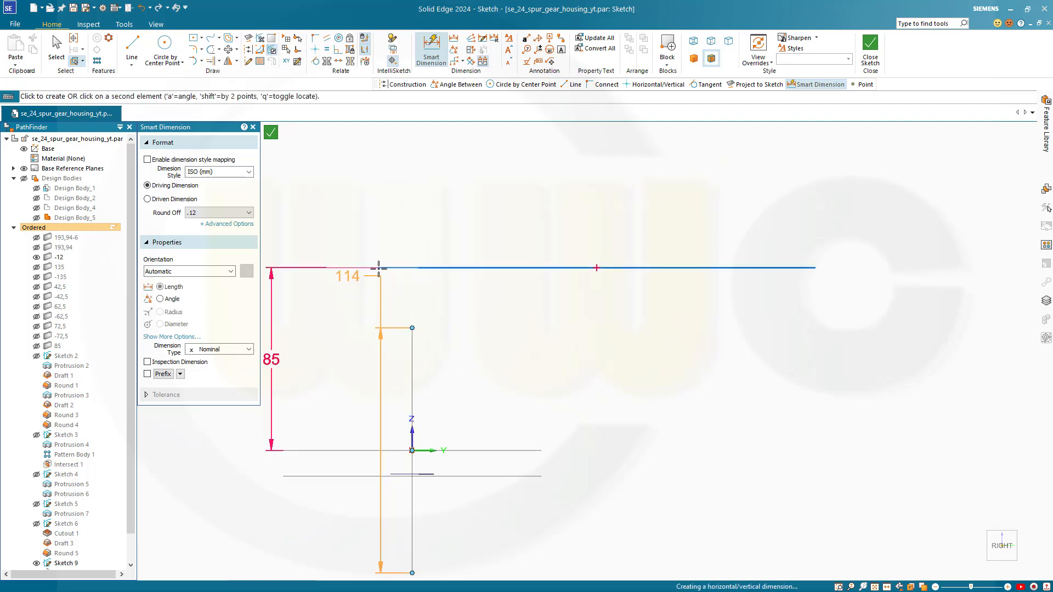
left_click(377, 267)
left_click(389, 201)
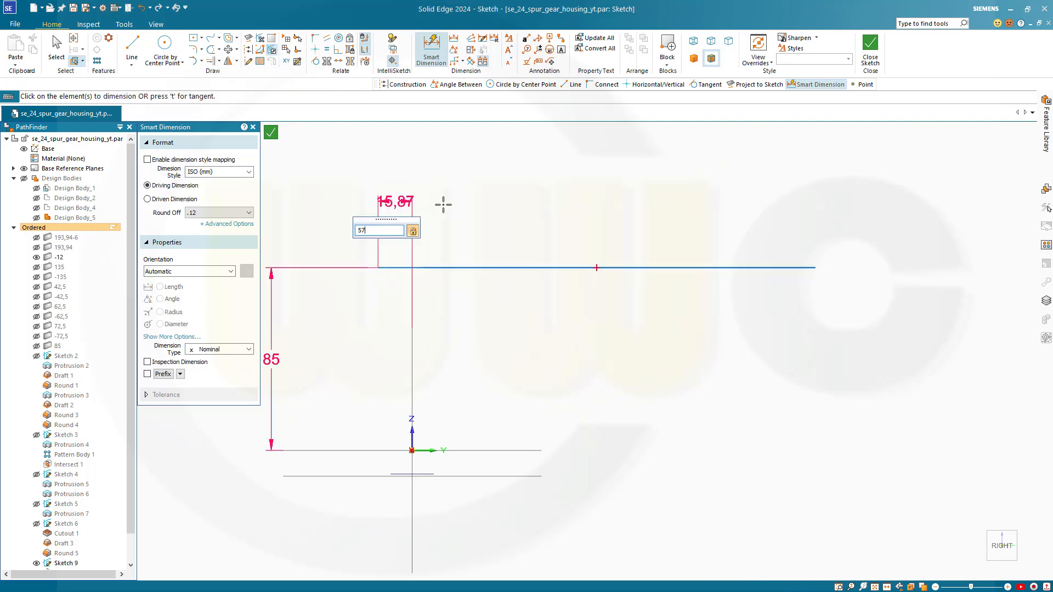
type("57.5")
key("Return")
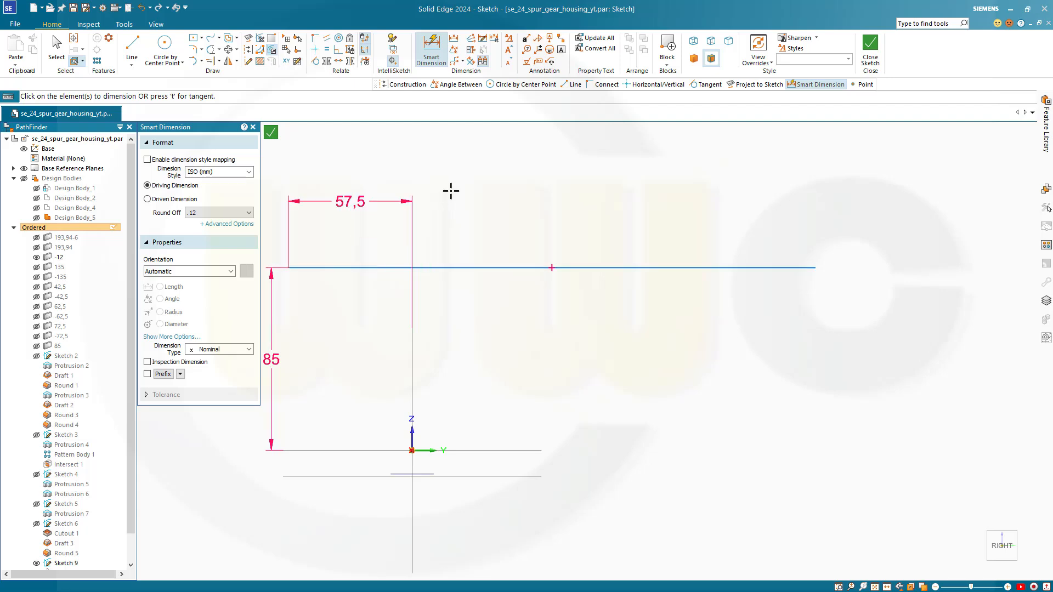
- Set the line's length to 100 mm and finish the sketch
left_click(472, 268)
left_click(475, 230)
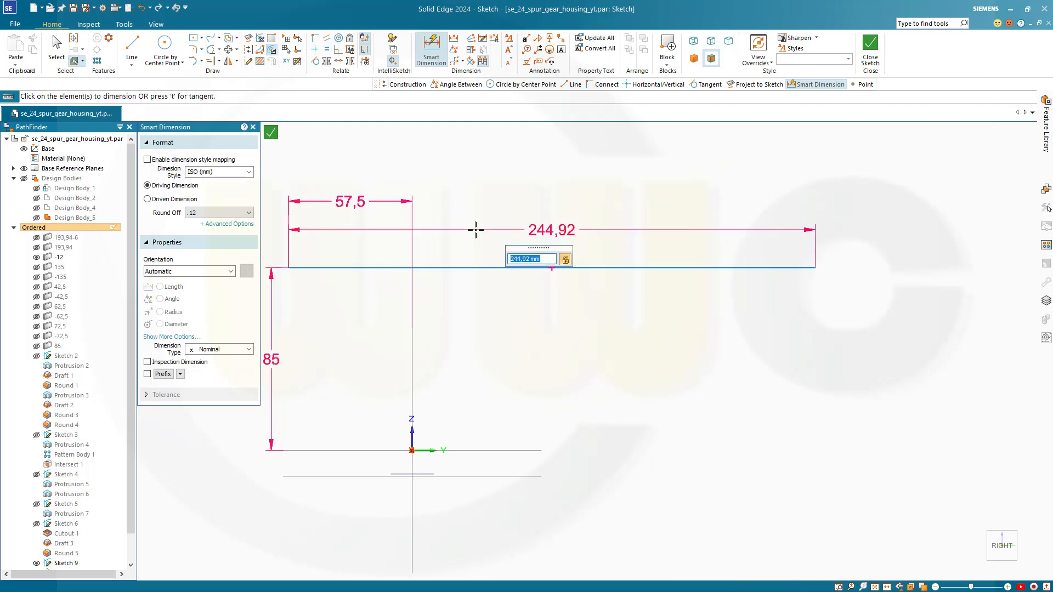
key("Return")
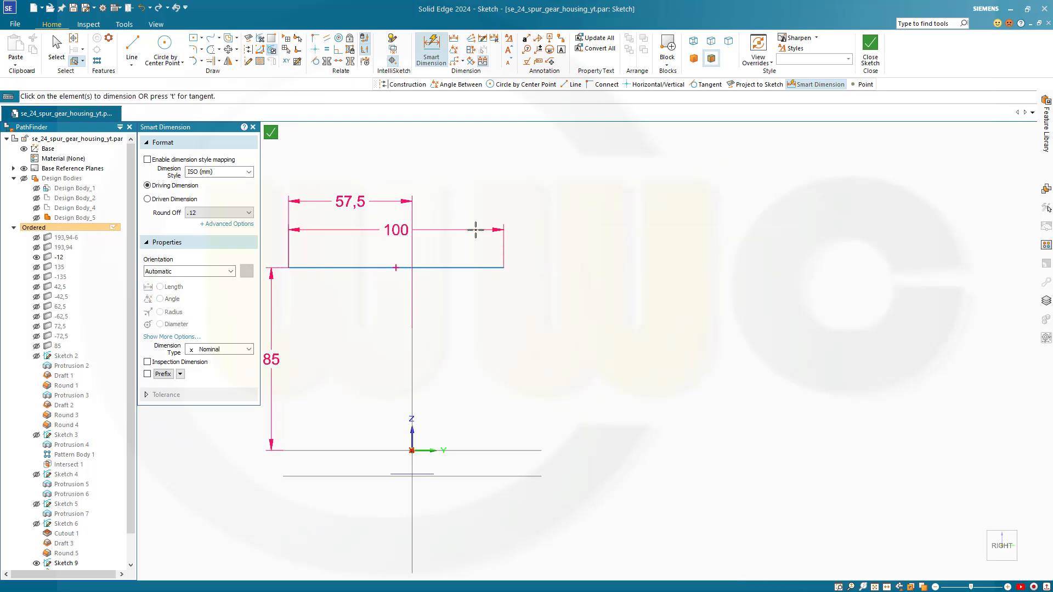
left_click(870, 49)
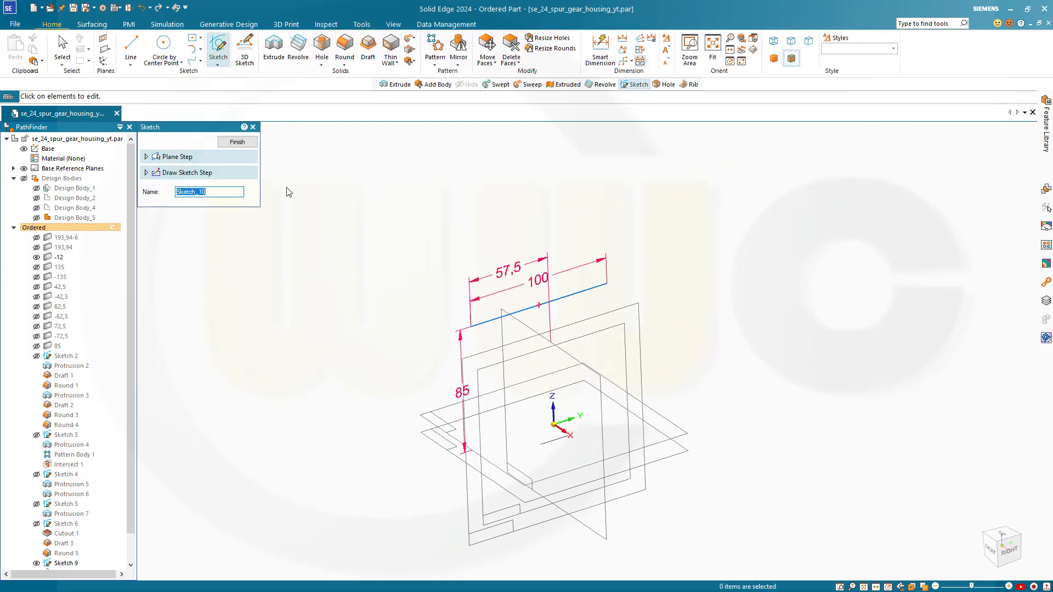
left_click(248, 144)
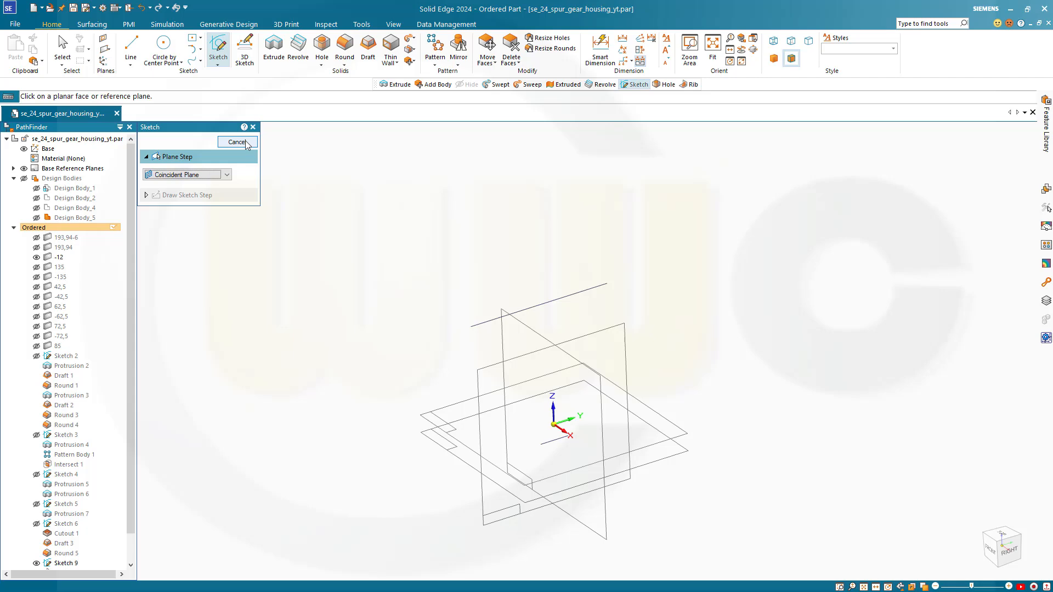
- Start another sketch on the YZ plane and draw a 112 mm diameter circle centred on the line's left endpoint
left_click(488, 378)
key("l")
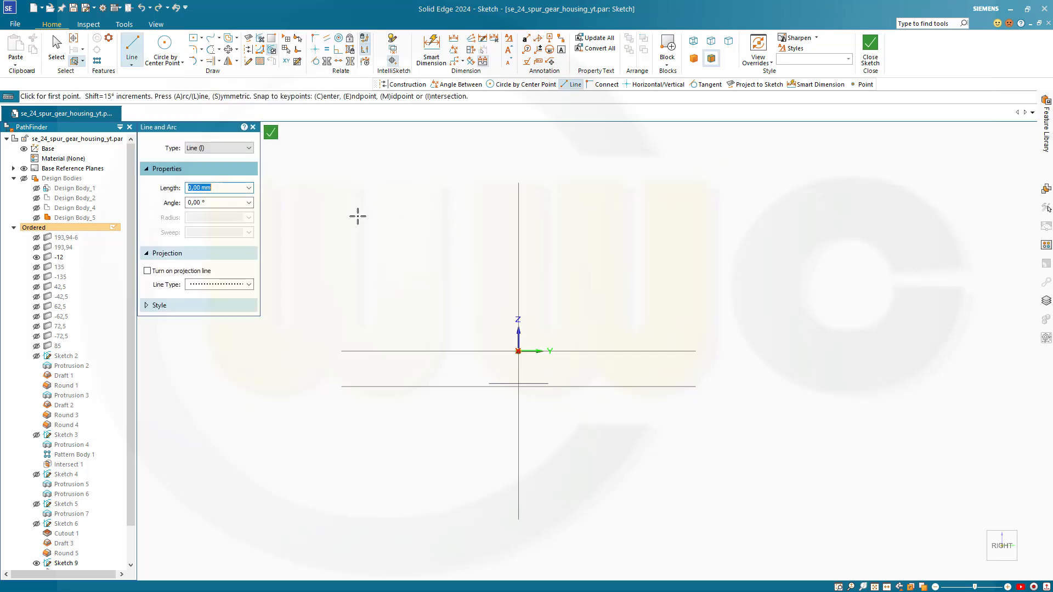
middle_click_drag(367, 214, 421, 321, "shift")
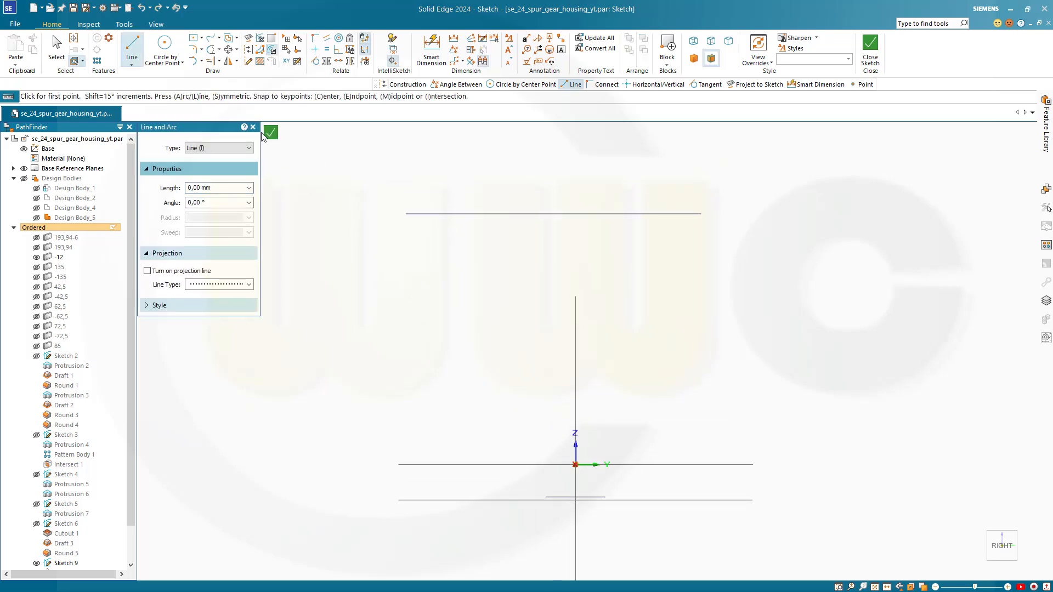
left_click(163, 48)
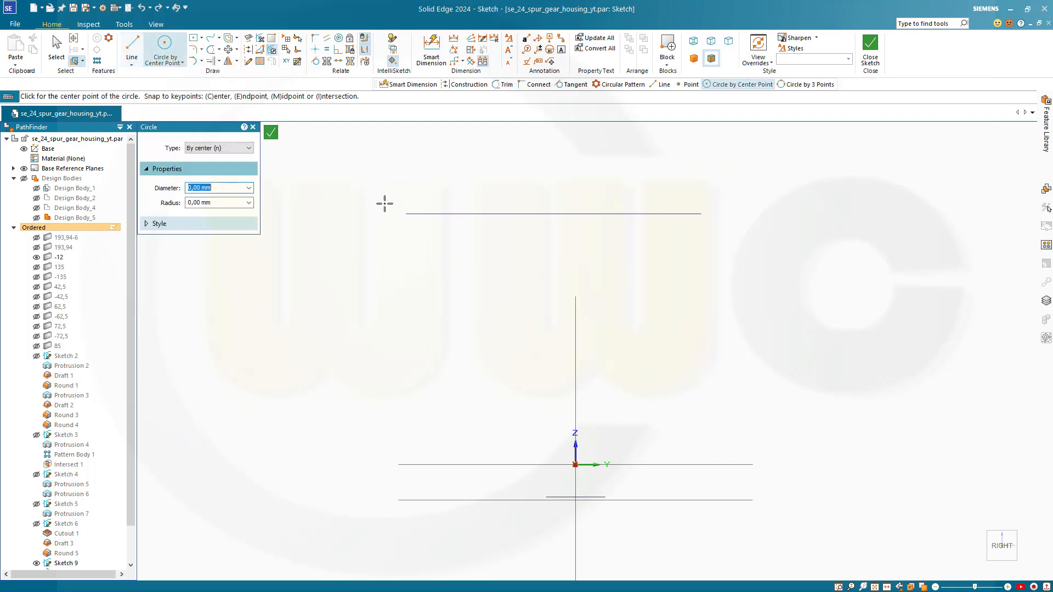
left_click(406, 213)
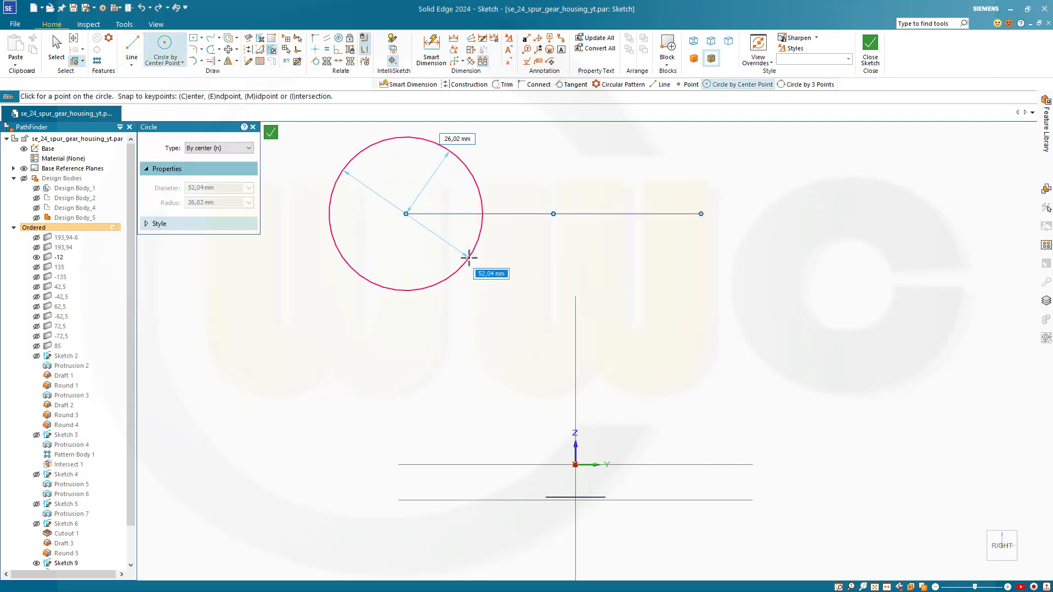
type("112")
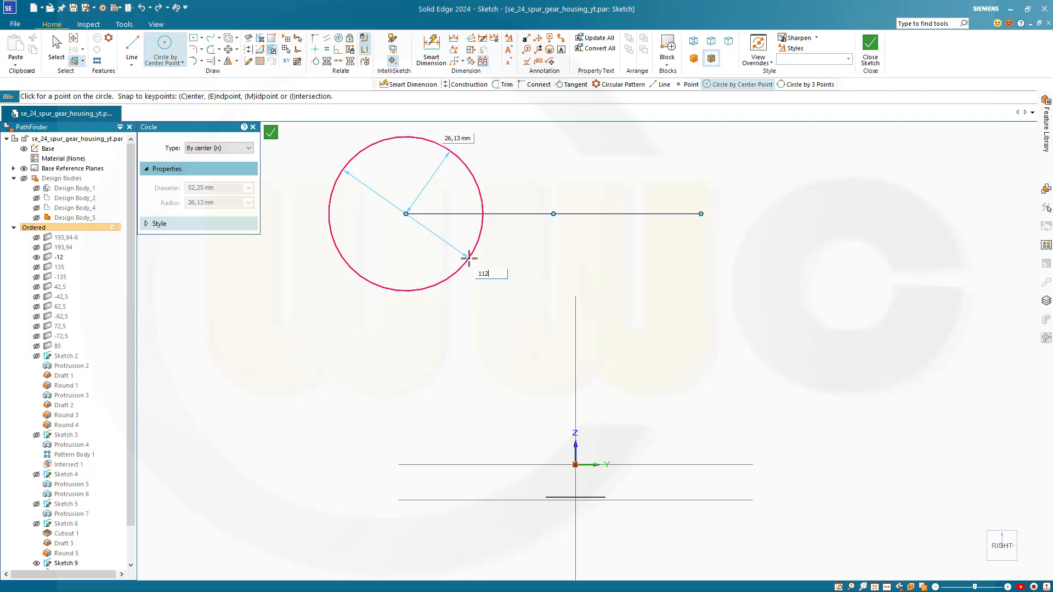
key("Return")
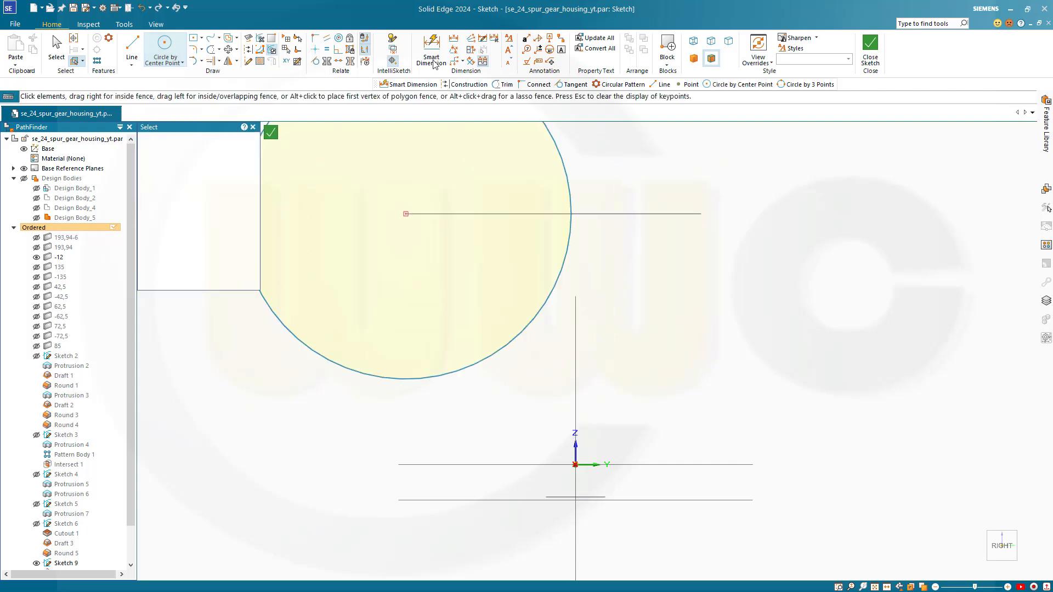
- Add a 112 mm driving diameter dimension to the circle and finish the sketch
key("d")
left_click(559, 152)
left_click(573, 152)
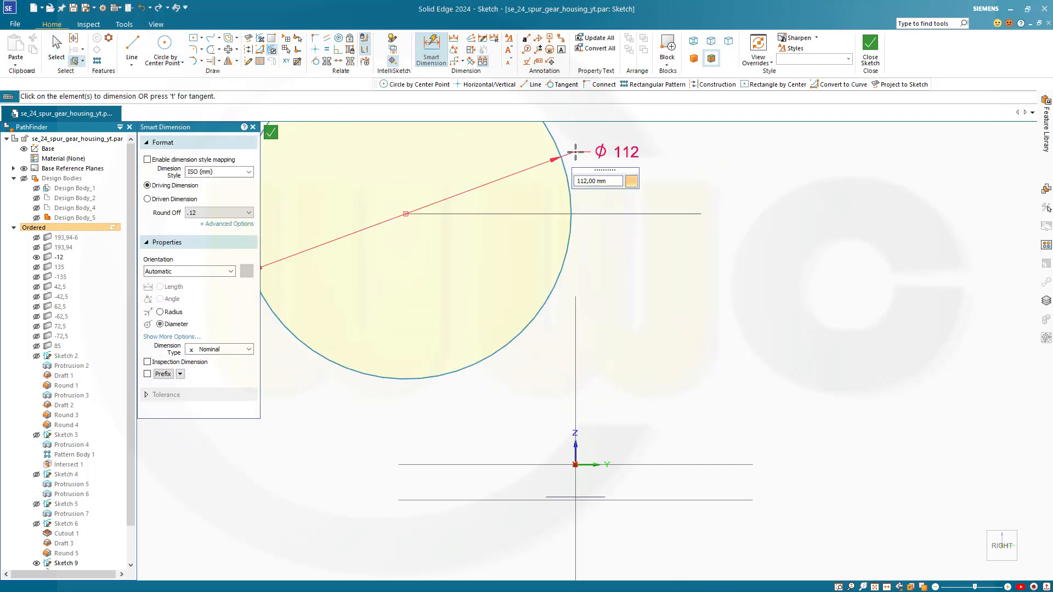
key("Return")
left_click(870, 50)
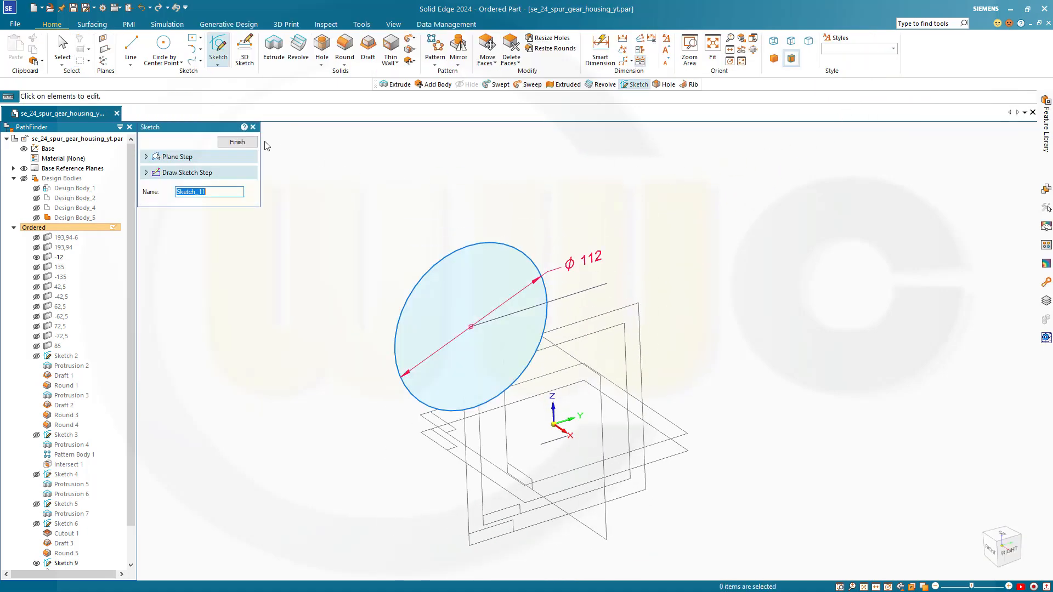
left_click(236, 142)
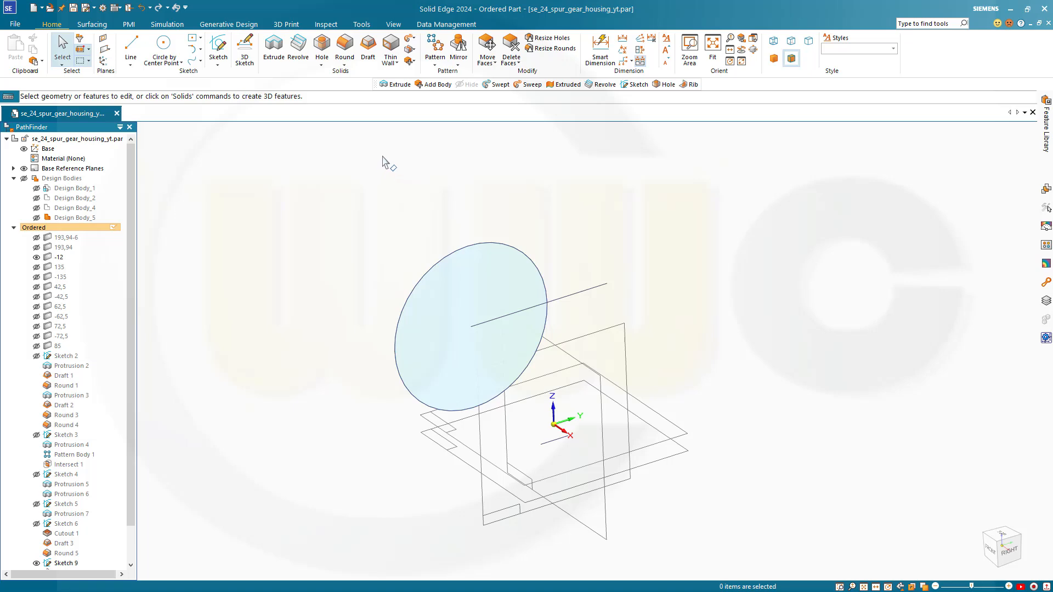
- Add a new part body, keeping the suggested body name
left_click(409, 61)
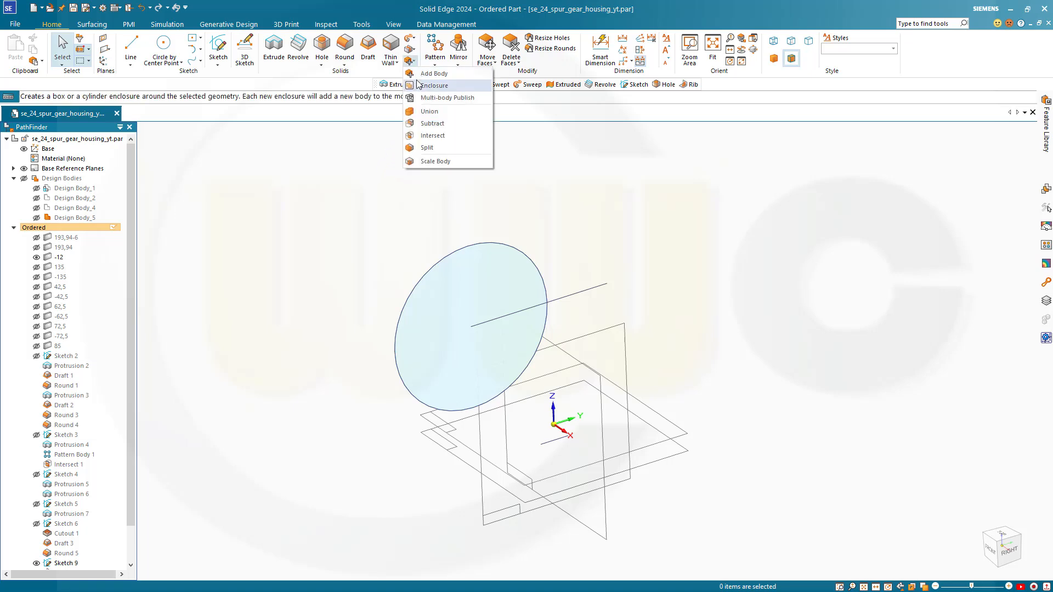
left_click(419, 74)
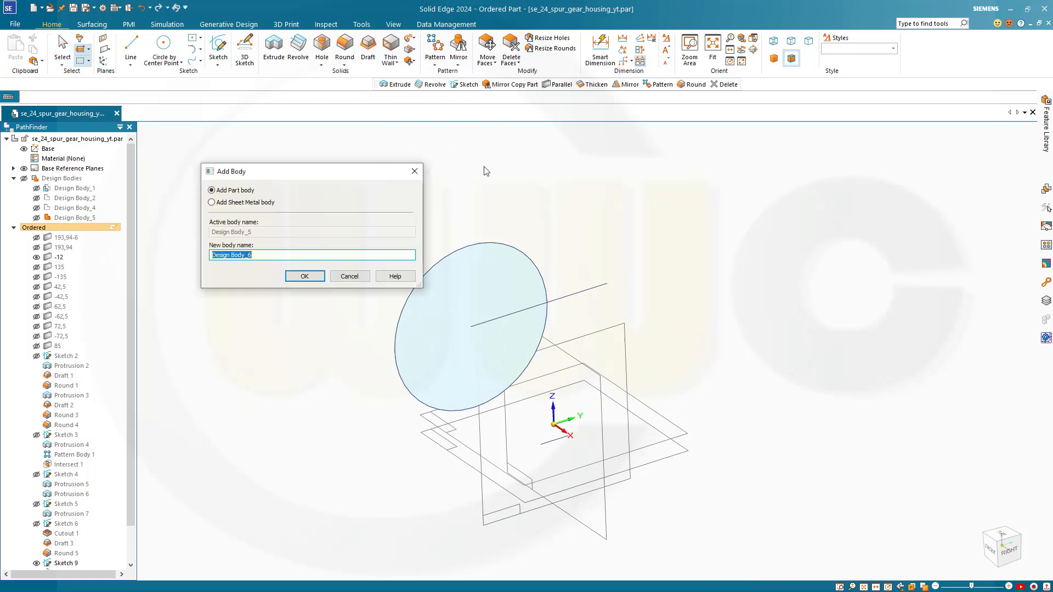
left_click(305, 276)
- Extrude the 112 mm circle with a From/To extent from plane -62,5 to plane 62,5 and finish the feature
left_click(273, 49)
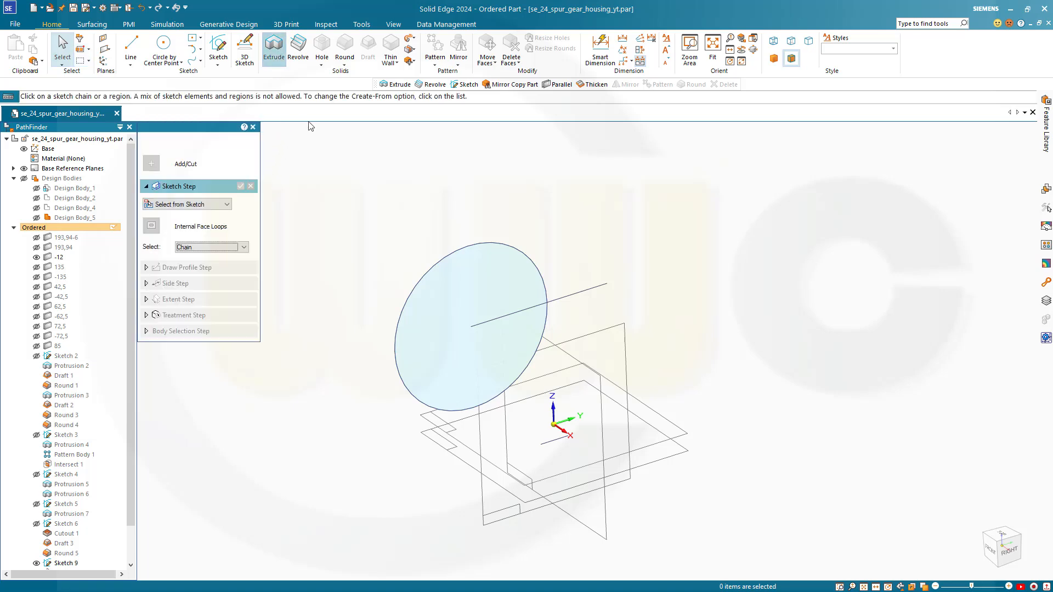
left_click(413, 291)
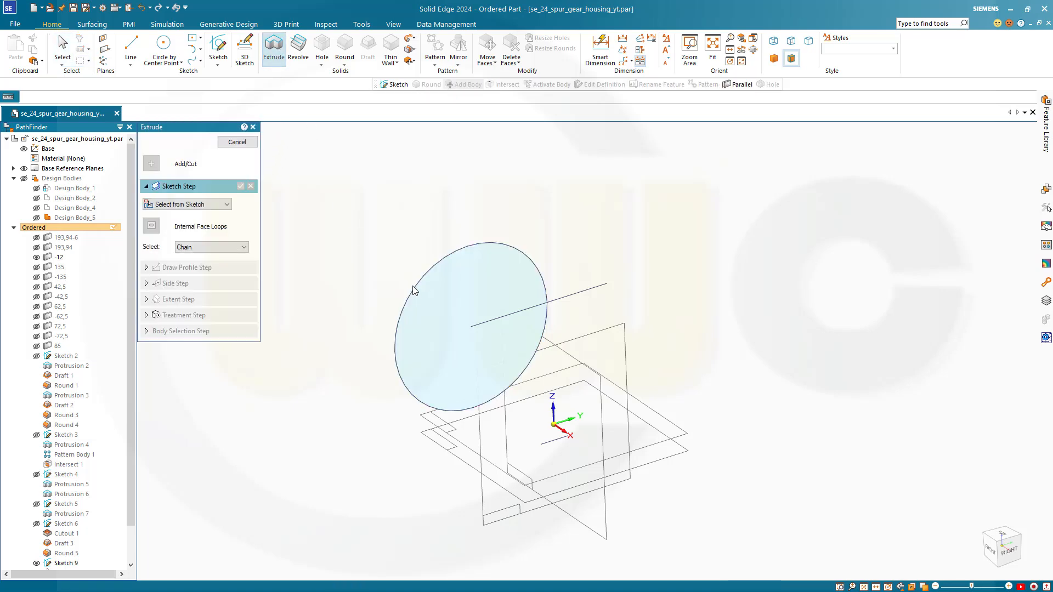
left_click(240, 185)
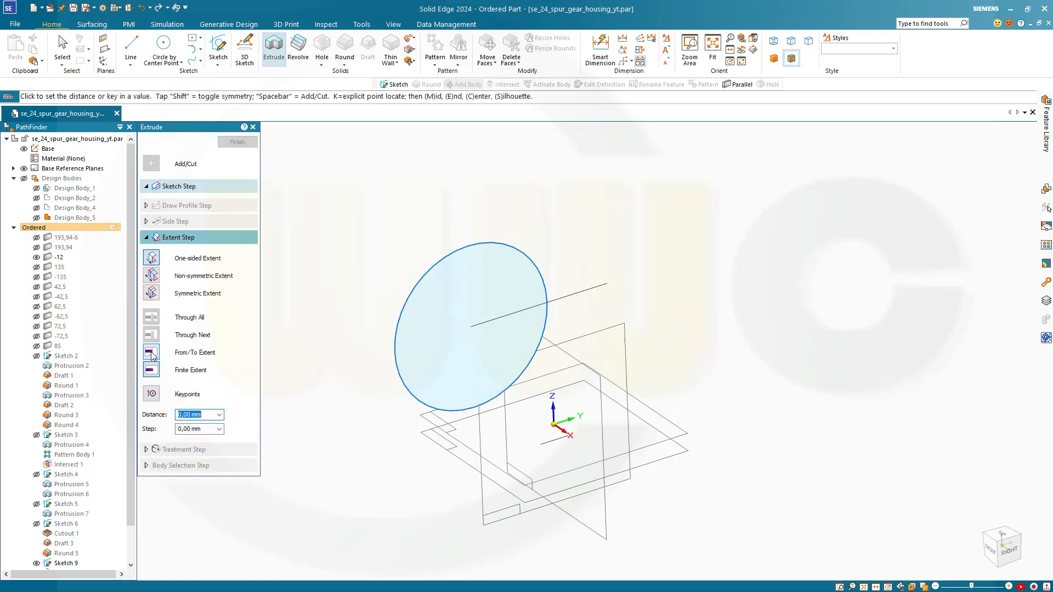
left_click(151, 353)
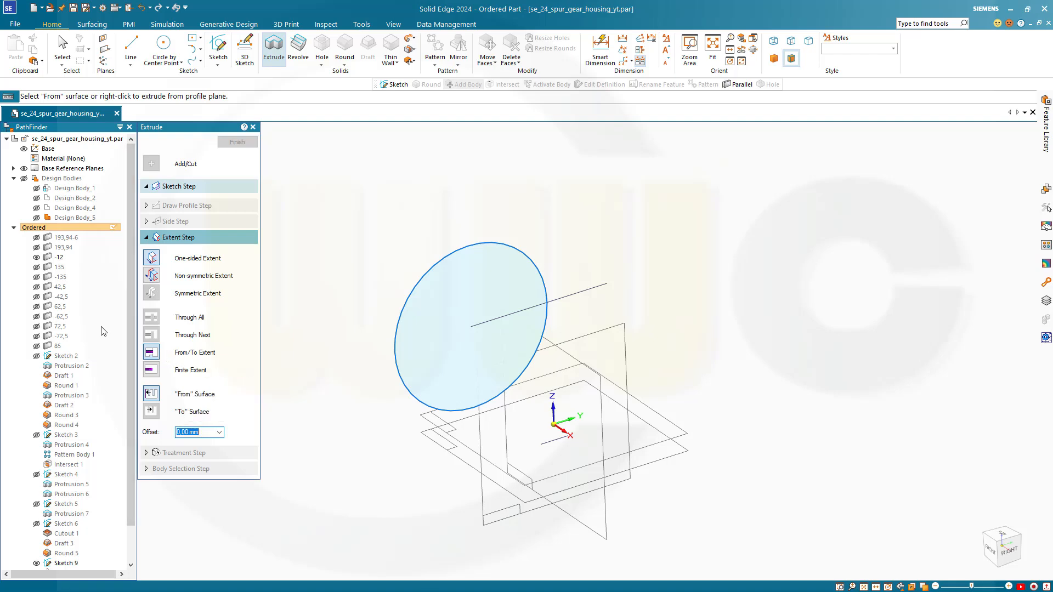
left_click(64, 317)
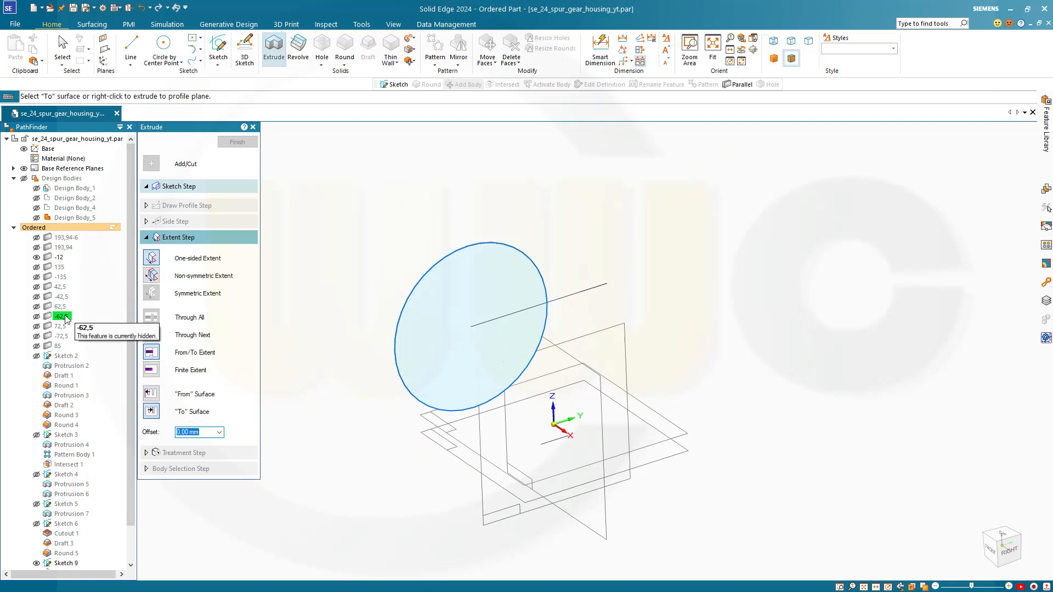
left_click(61, 307)
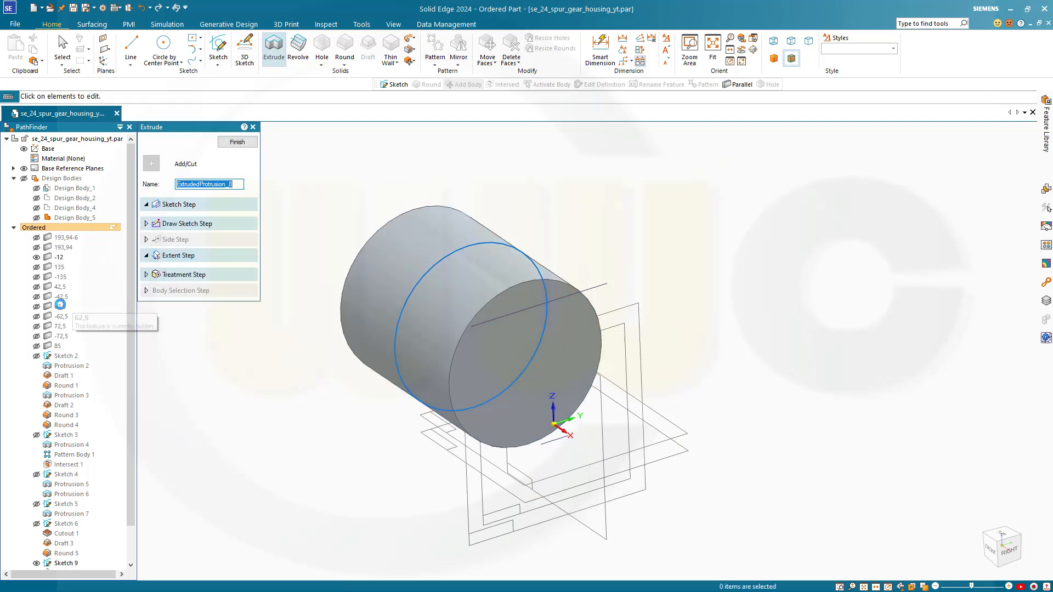
left_click(237, 142)
left_click(236, 142)
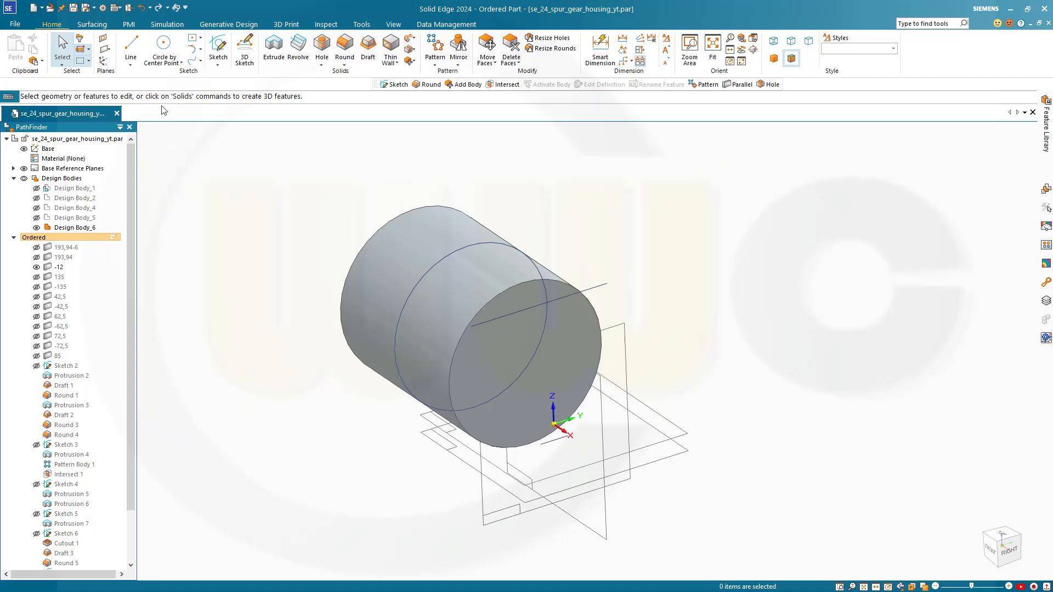
- Start a sketch on the YZ plane and draw a 112 mm diameter circle centred on the reference line's right endpoint
left_click(211, 55)
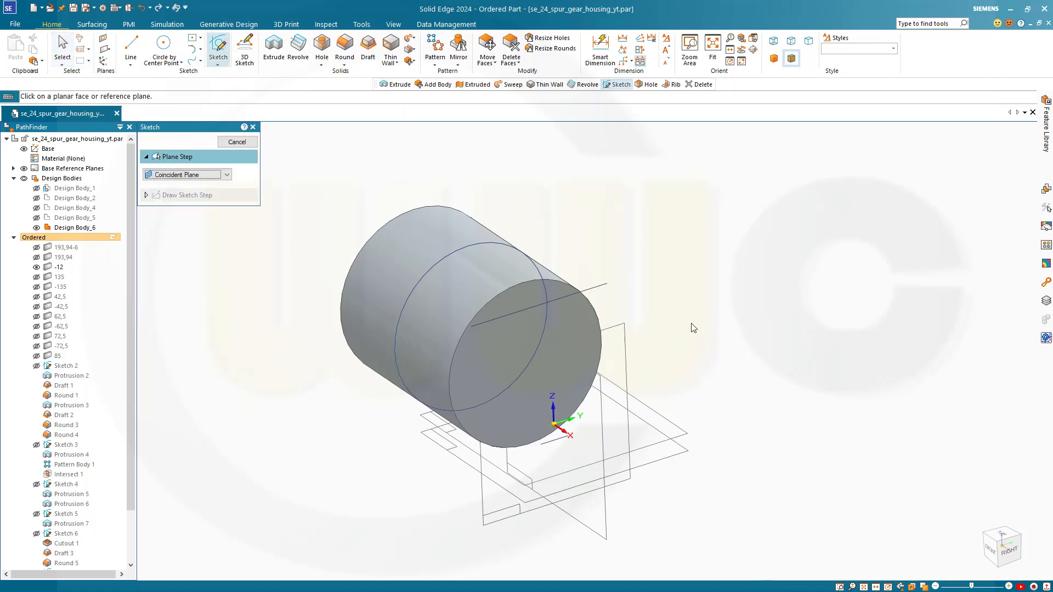
left_click(616, 327)
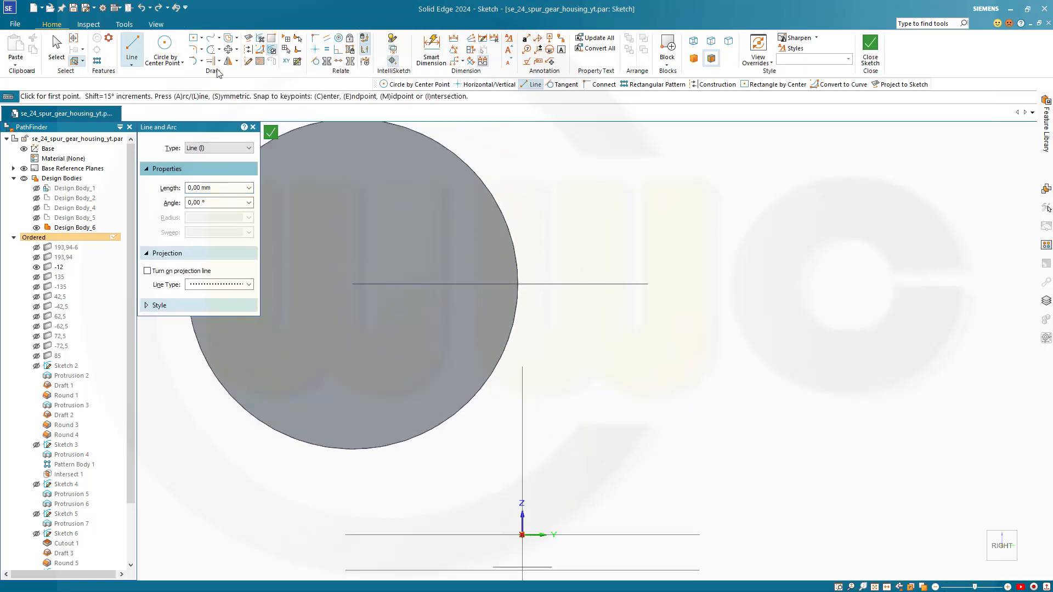
left_click(165, 44)
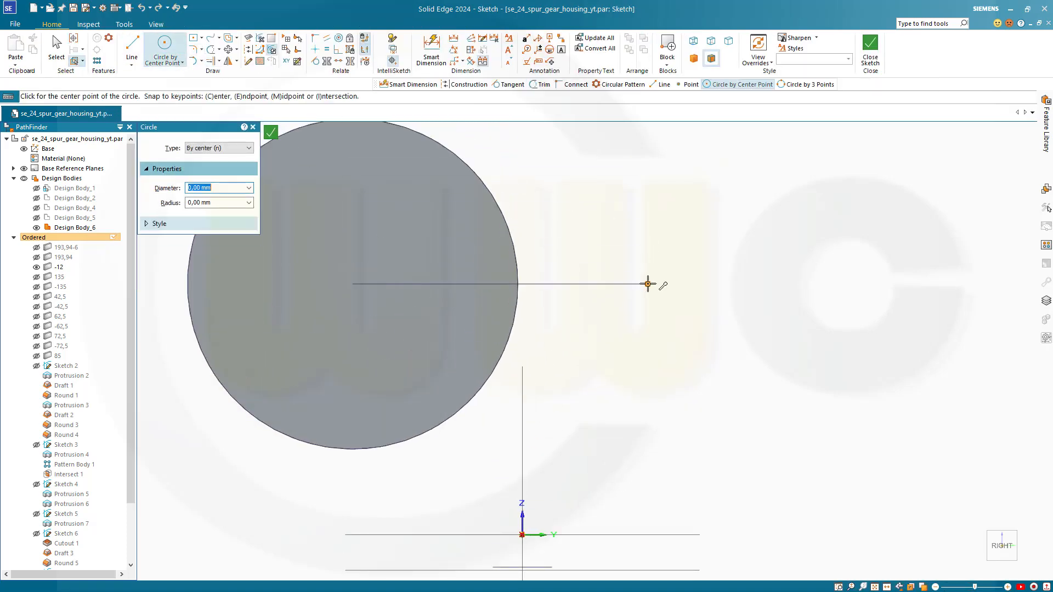
left_click(647, 284)
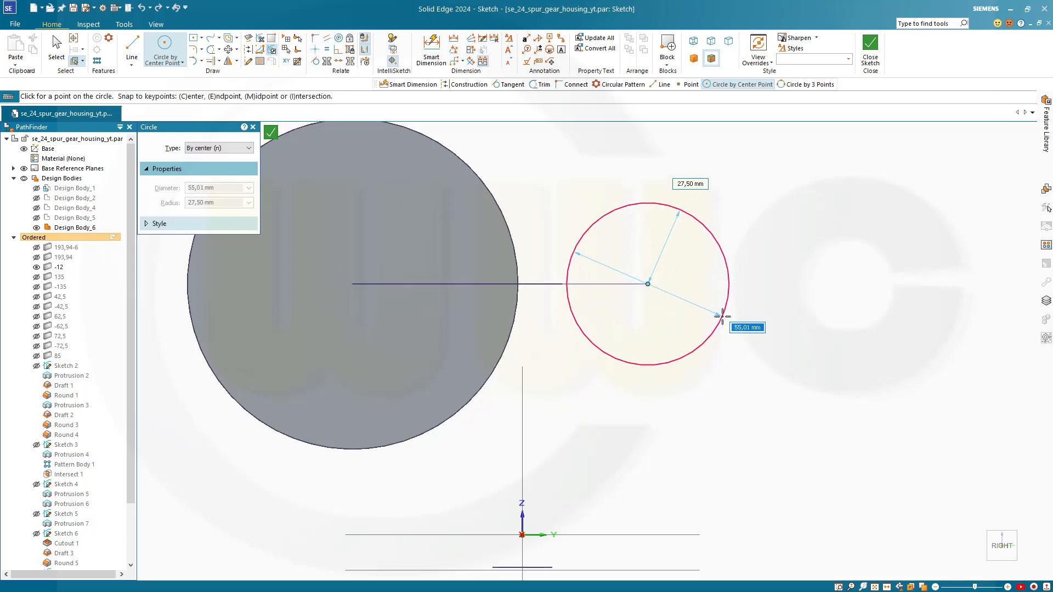
type("112")
key("Return")
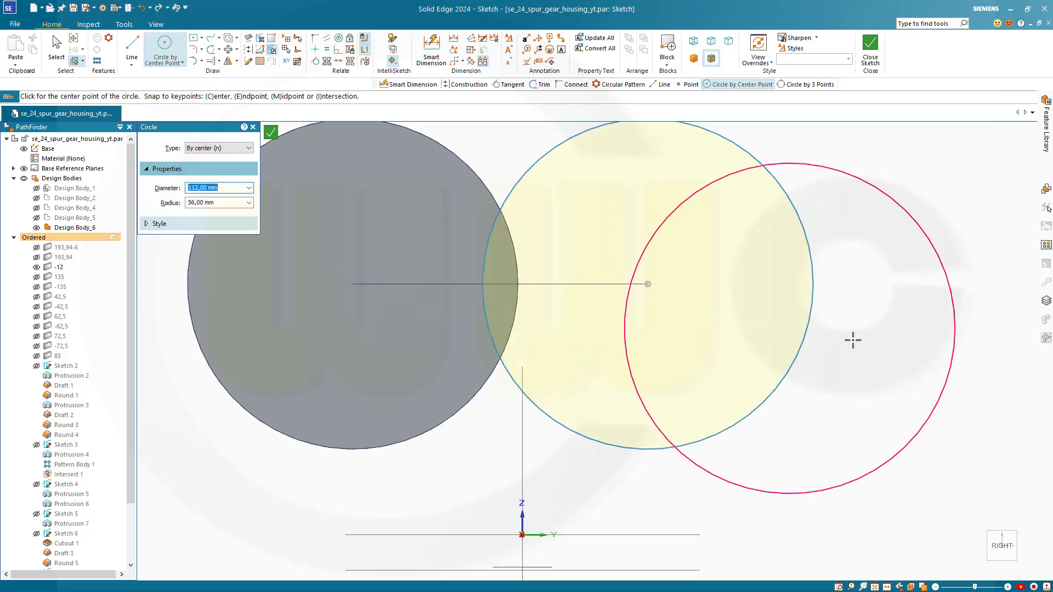
key("Escape")
- Add a driving diameter dimension of 112 mm to the new circle and finish the sketch
key("d")
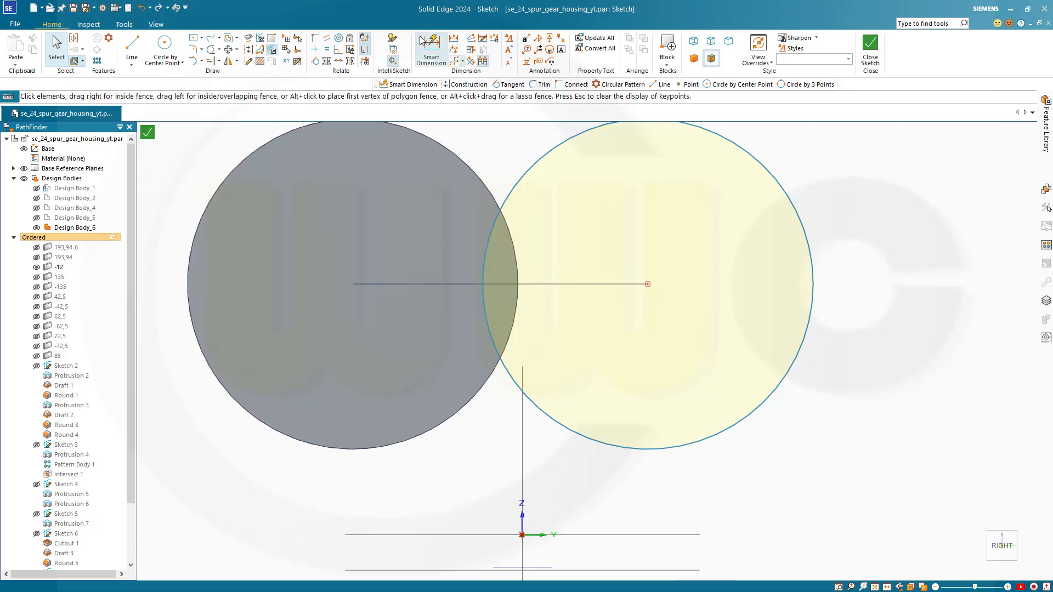
left_click(785, 190)
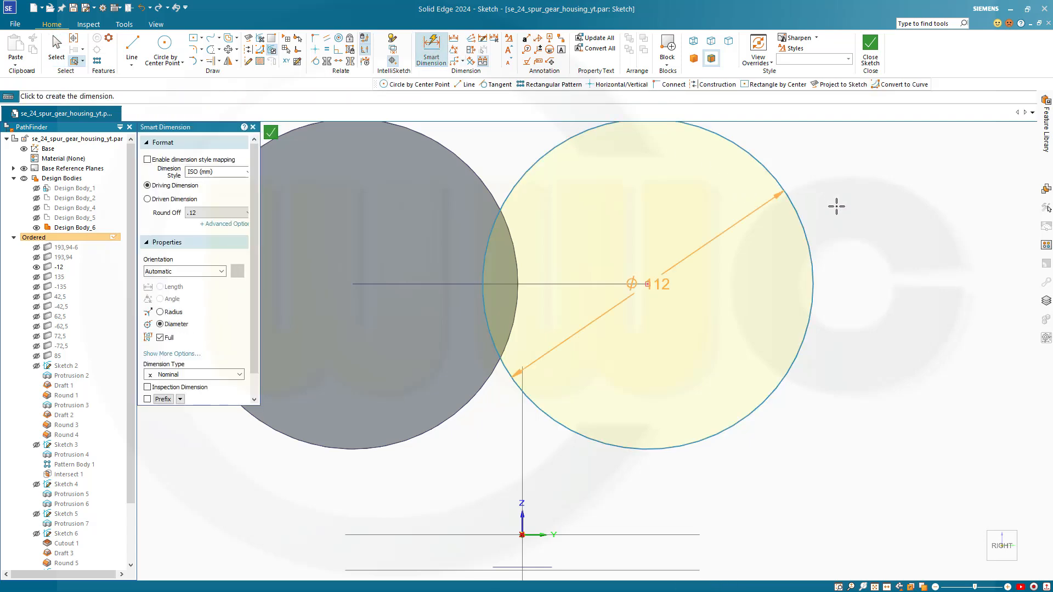
left_click(836, 205)
key("Return")
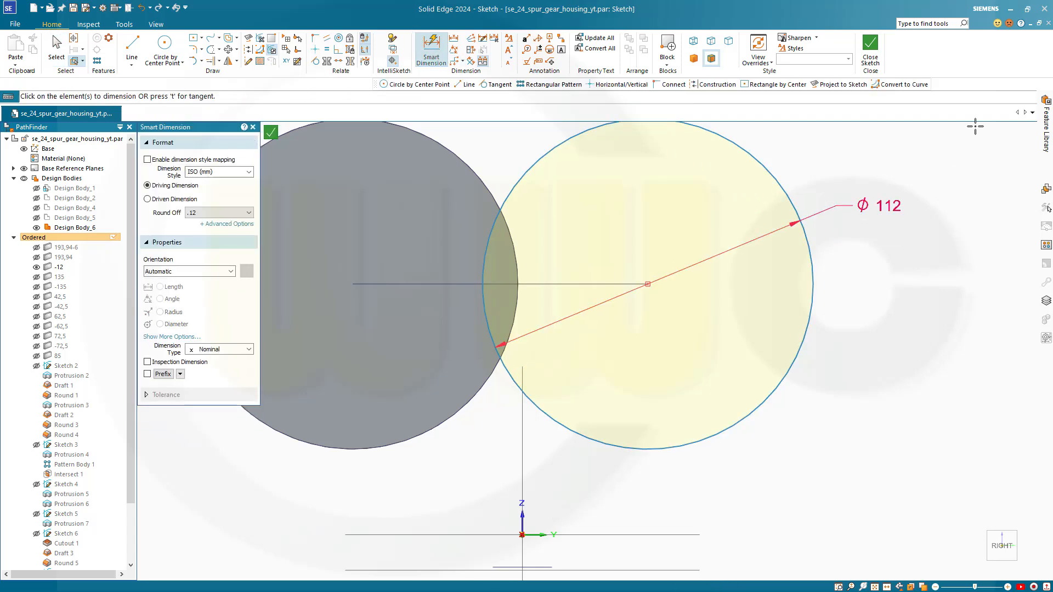
left_click(870, 47)
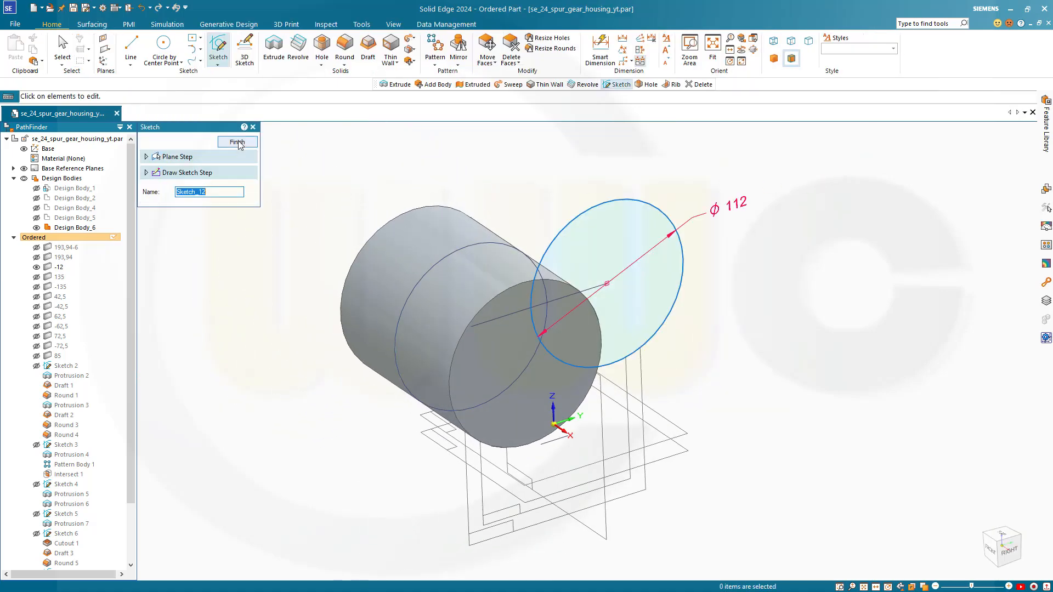
left_click(237, 143)
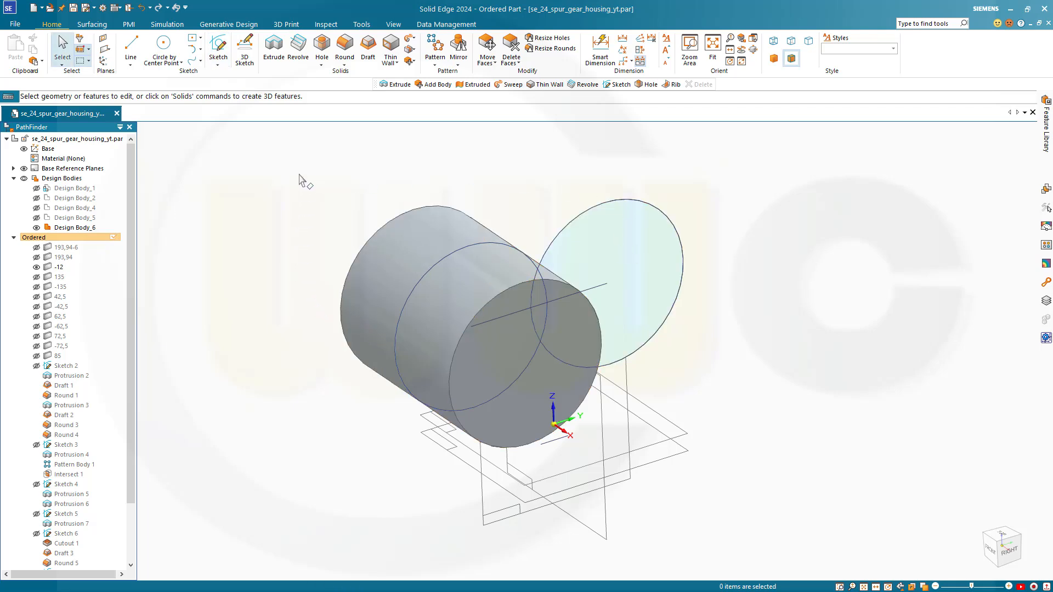
- Extrude the new 112 mm circle with a From/To extent from plane -62,5 to plane 62,5
left_click(281, 52)
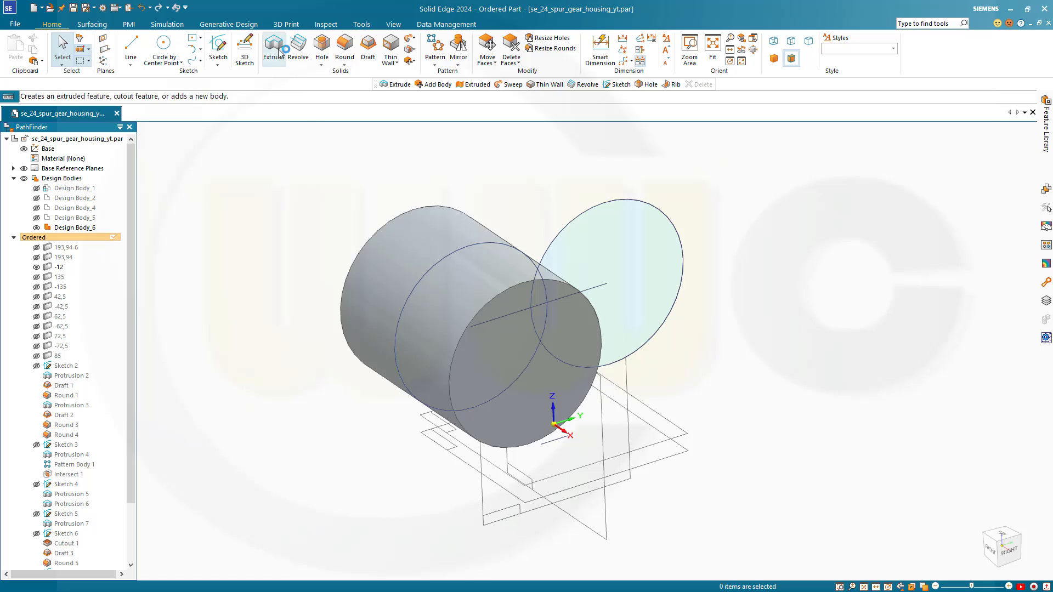
left_click(568, 233)
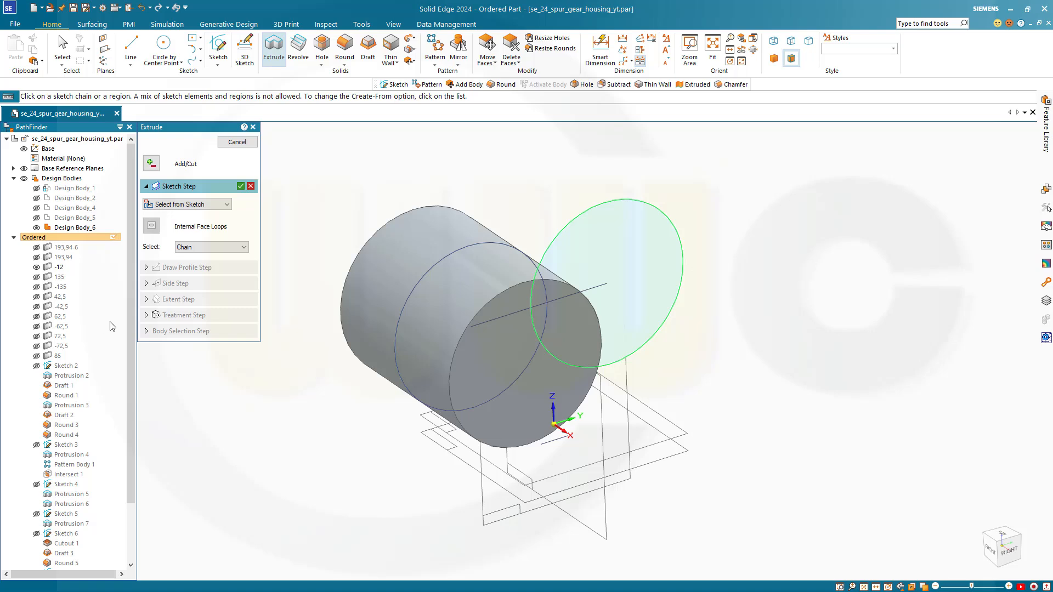
left_click(240, 186)
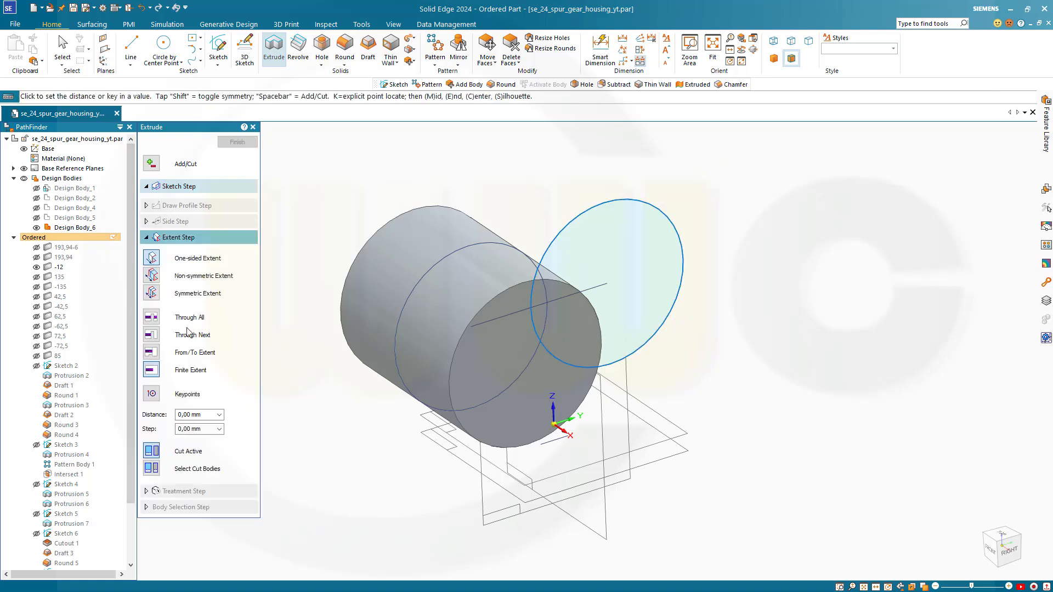
left_click(151, 352)
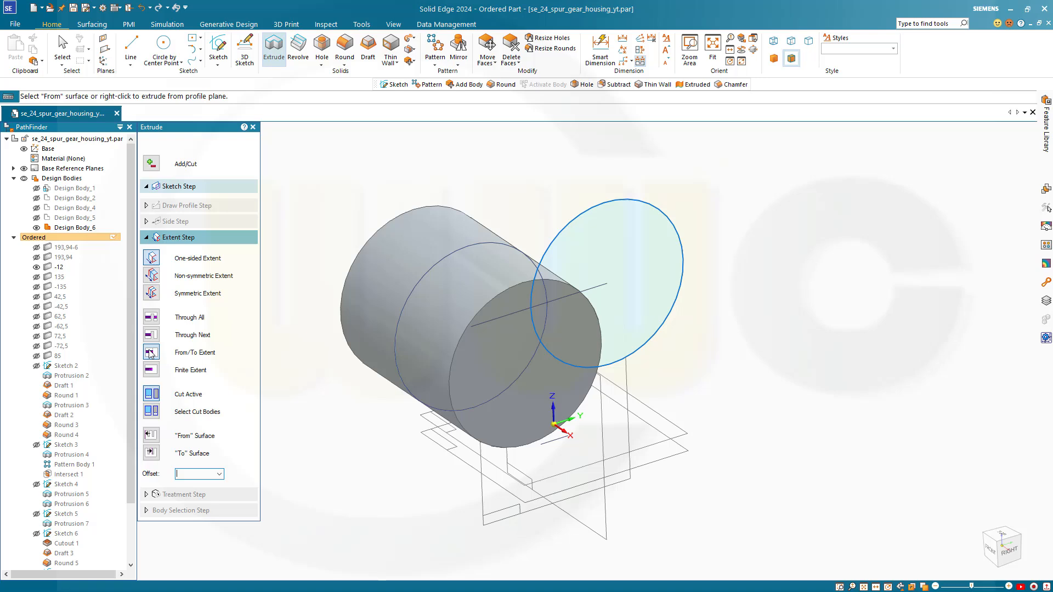
left_click(62, 326)
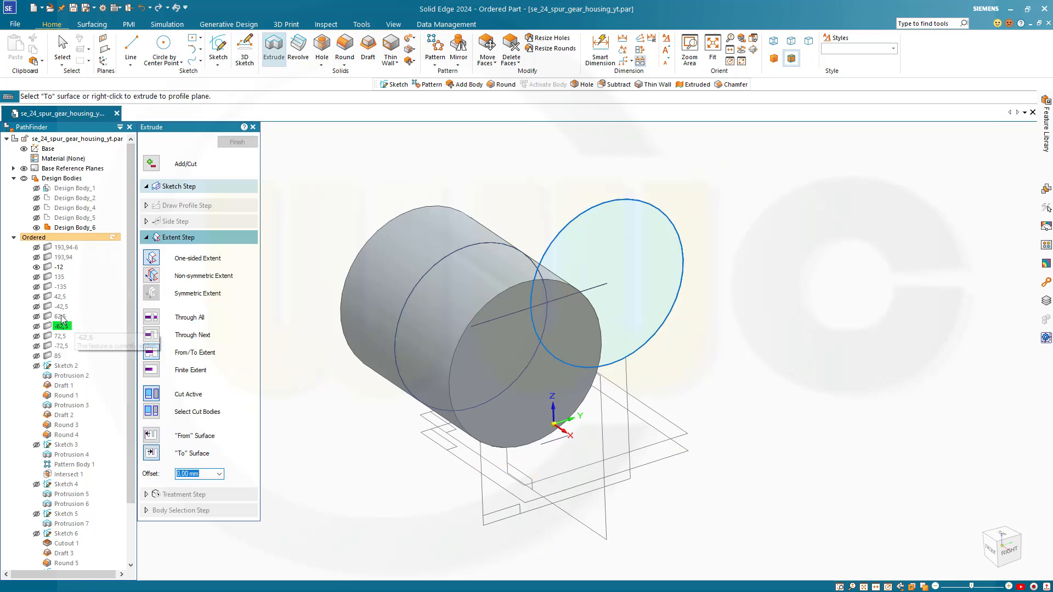
left_click(60, 316)
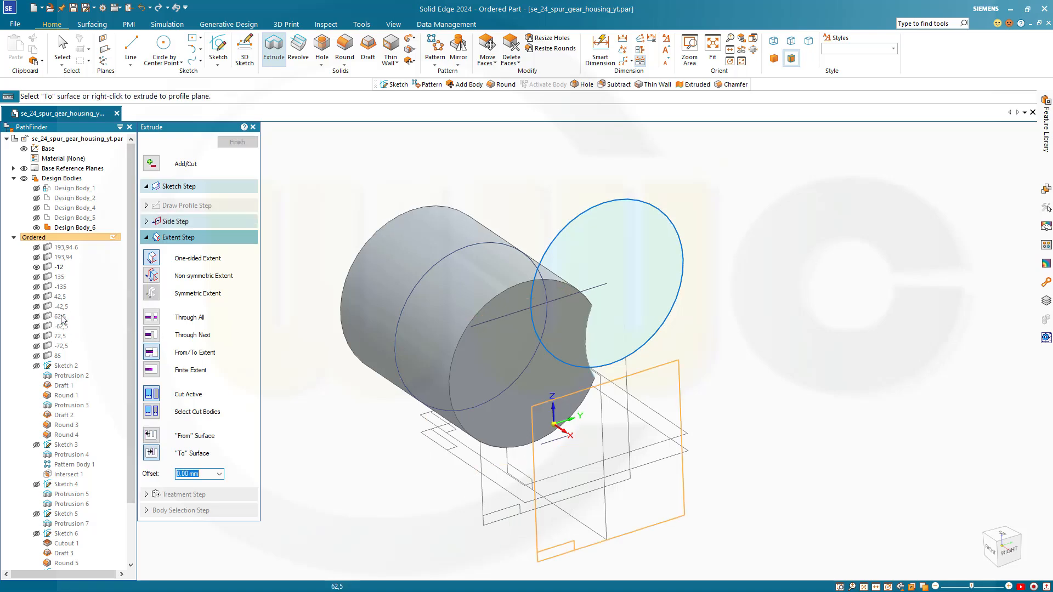
- Switch the extrusion's operation to Add so it joins the first cylinder, and finish the feature
left_click(151, 164)
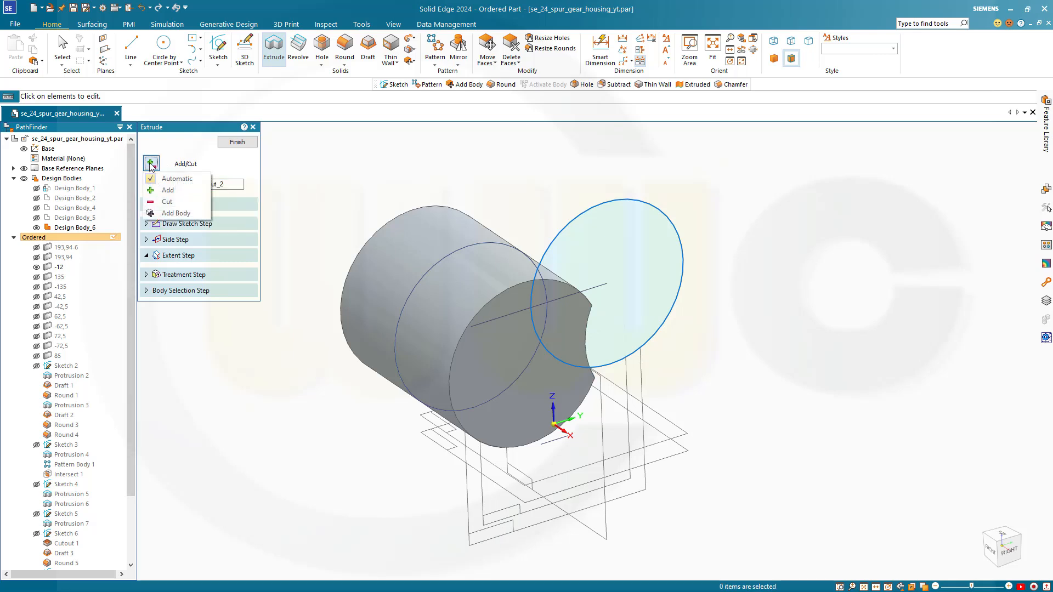
left_click(165, 190)
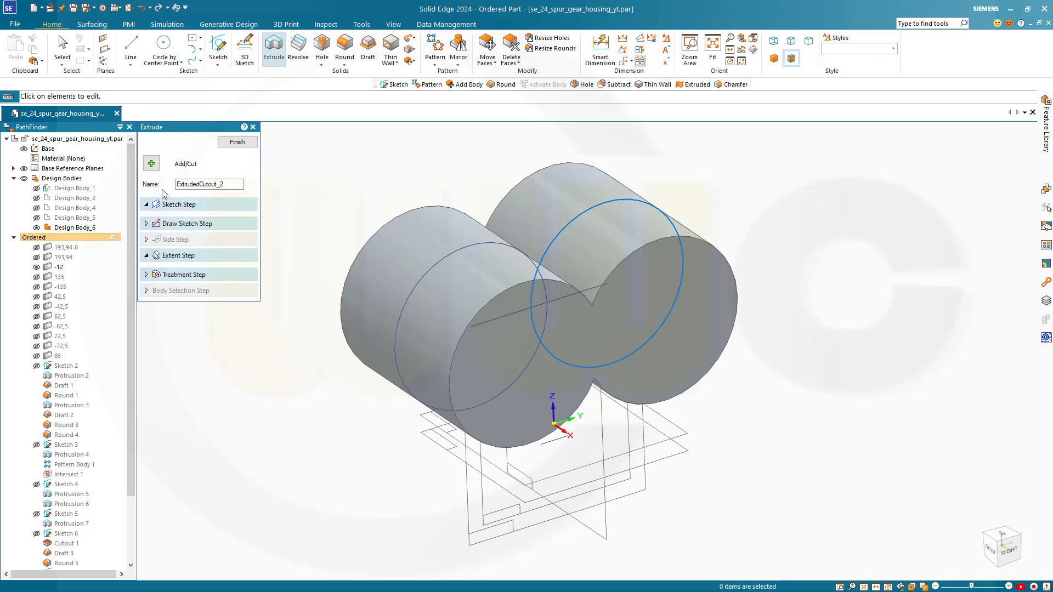
left_click(236, 142)
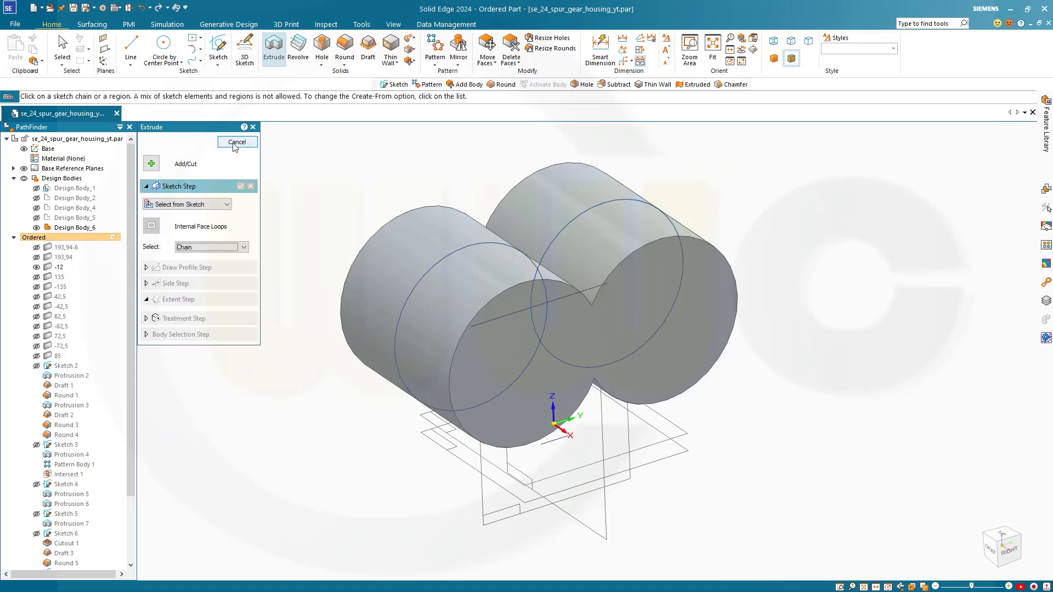
key("Escape")
- Start a sketch on the YZ plane and draw a rectangle about 245 by 122 mm centred on the reference line's midpoint
middle_click_drag(258, 230, 234, 222)
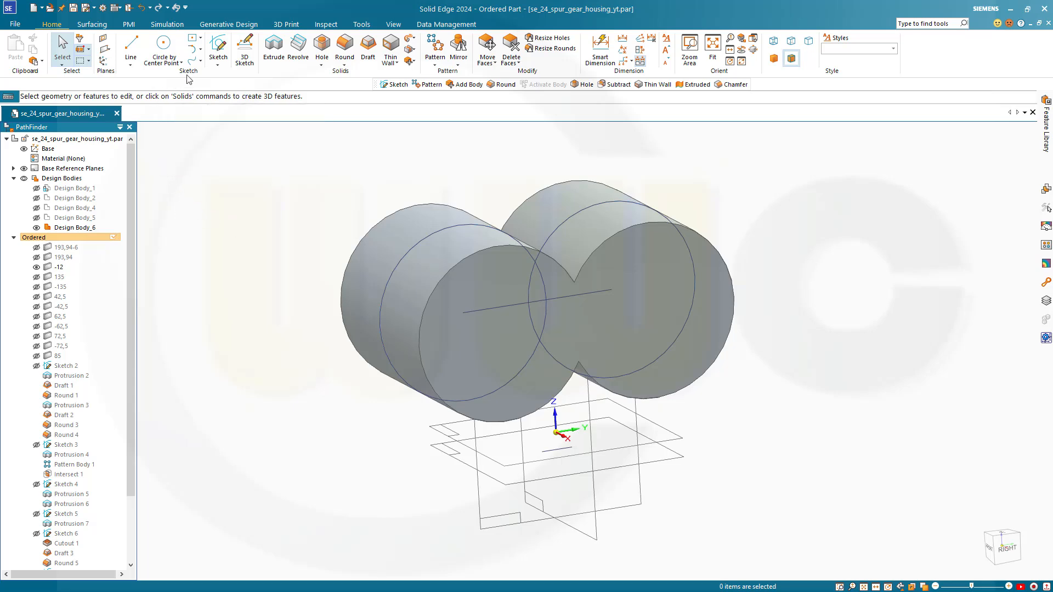
left_click(218, 48)
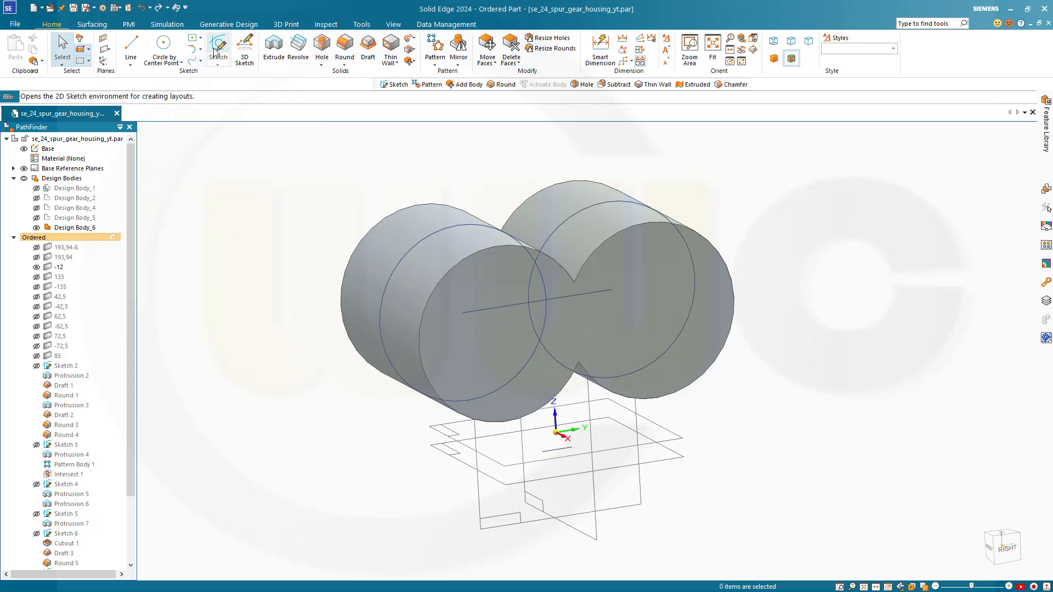
left_click(634, 503)
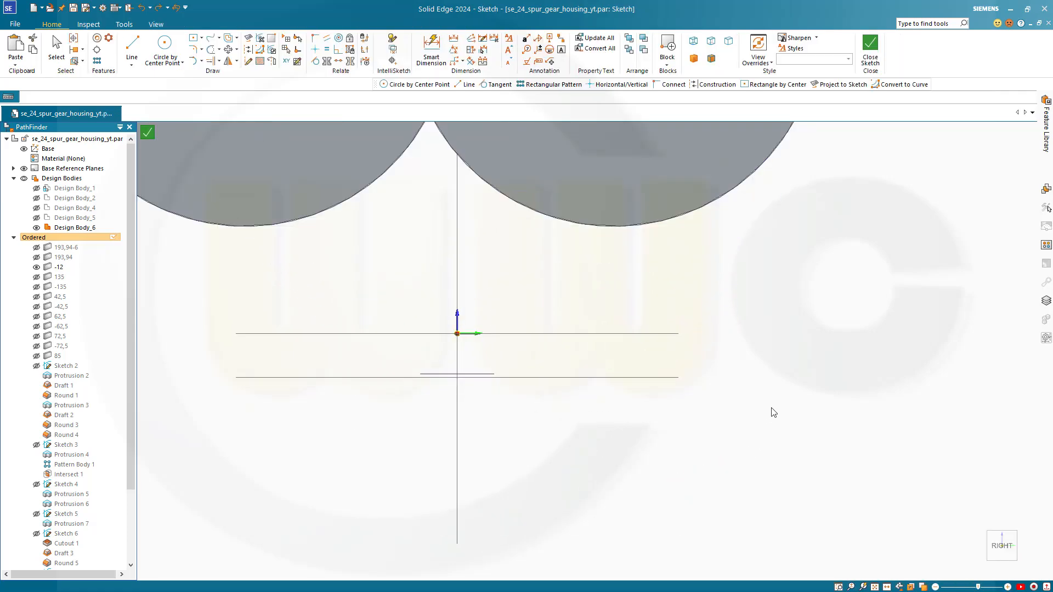
scroll(758, 312, "down", 3)
scroll(765, 268, "down", 1)
scroll(754, 143, "down", 2)
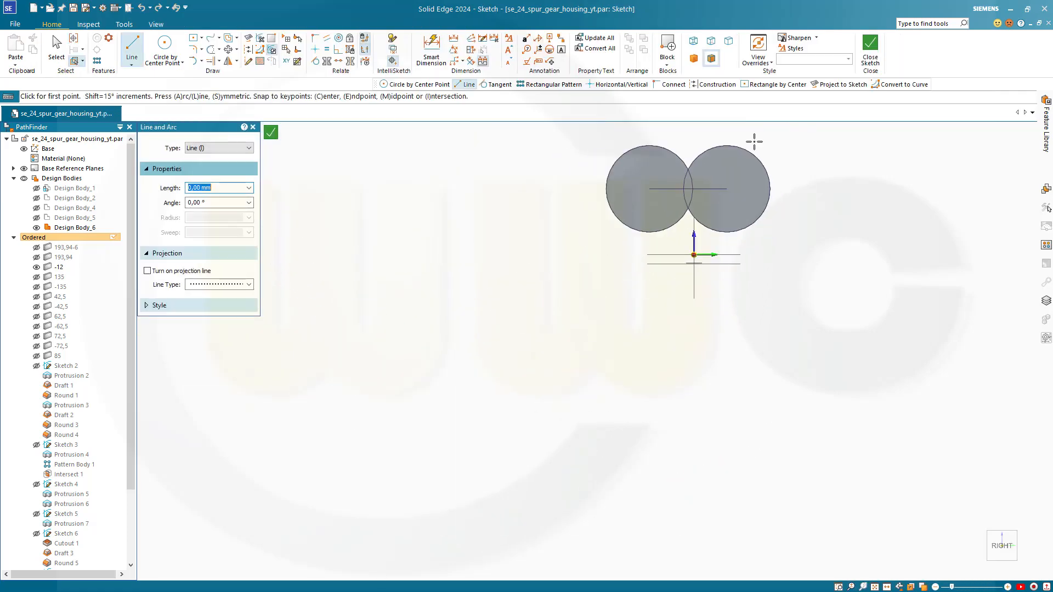
scroll(746, 128, "up", 4)
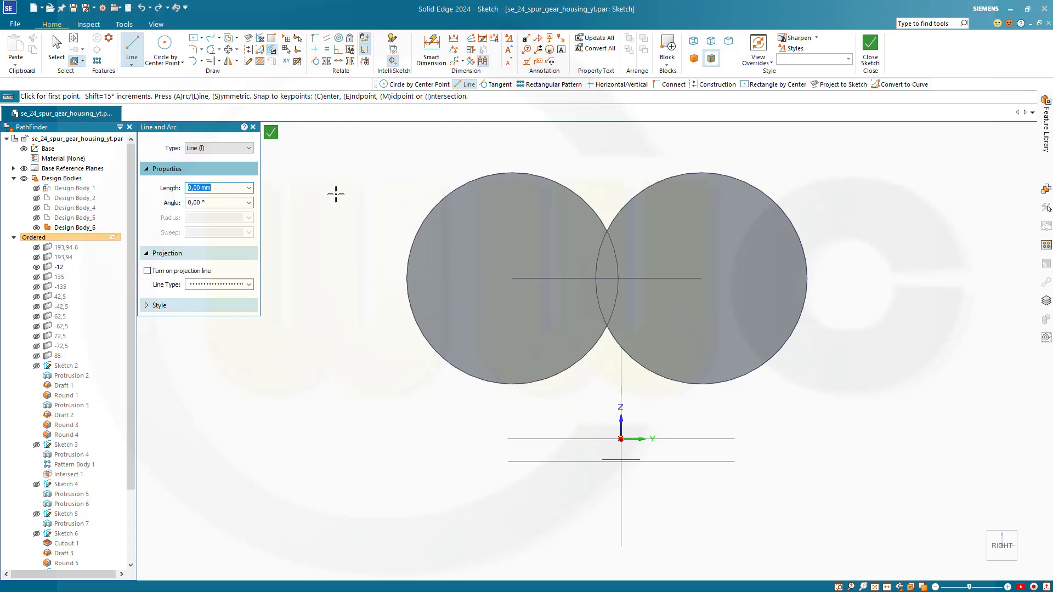
left_click(193, 40)
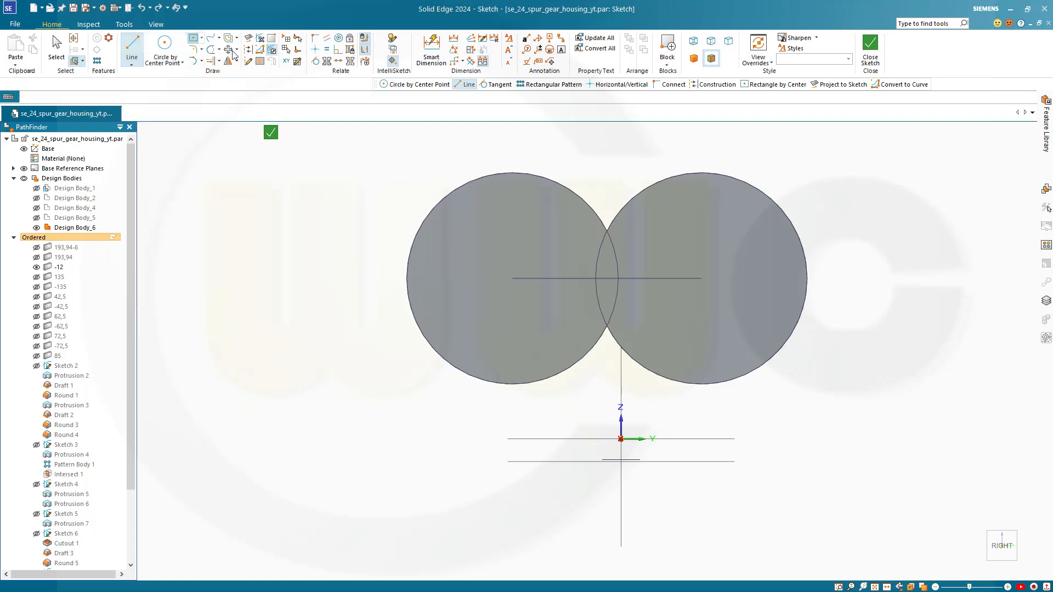
left_click(606, 278)
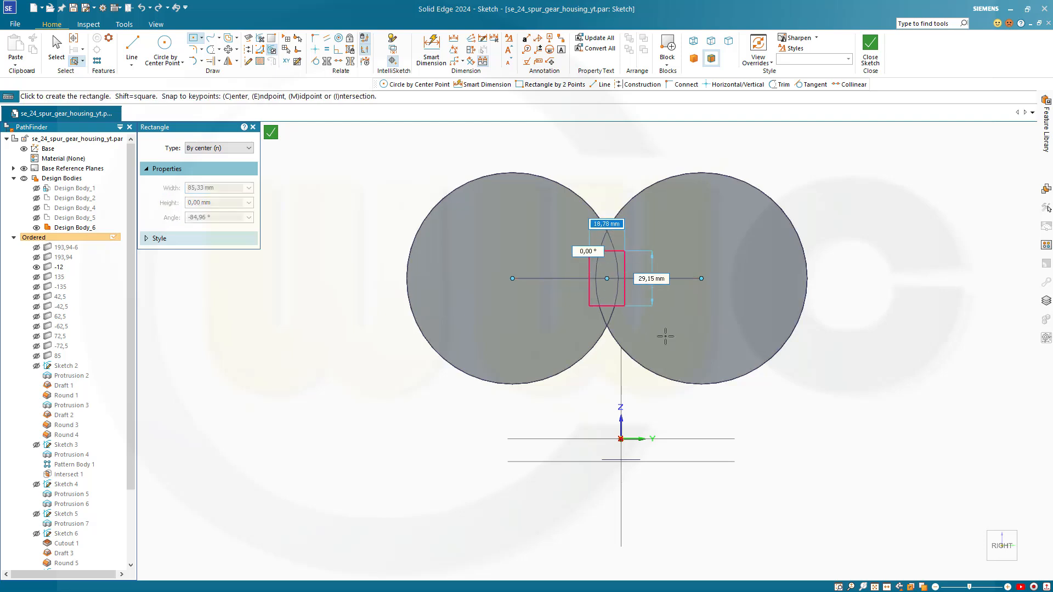
left_click(838, 393)
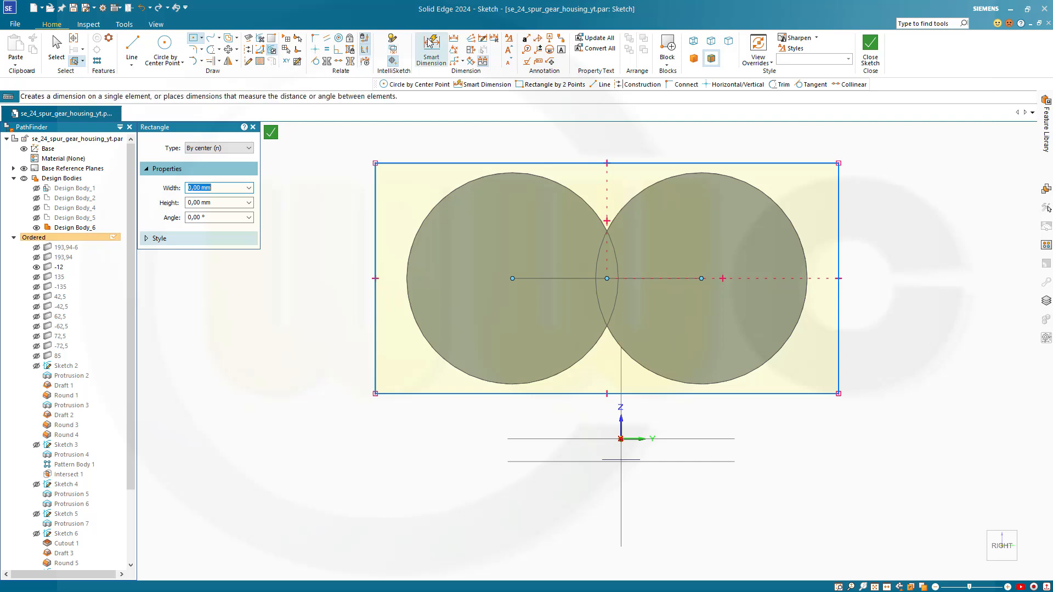
- Dimension the rectangle's height between its horizontal edges and set it to 90 mm
left_click(431, 50)
left_click(390, 163)
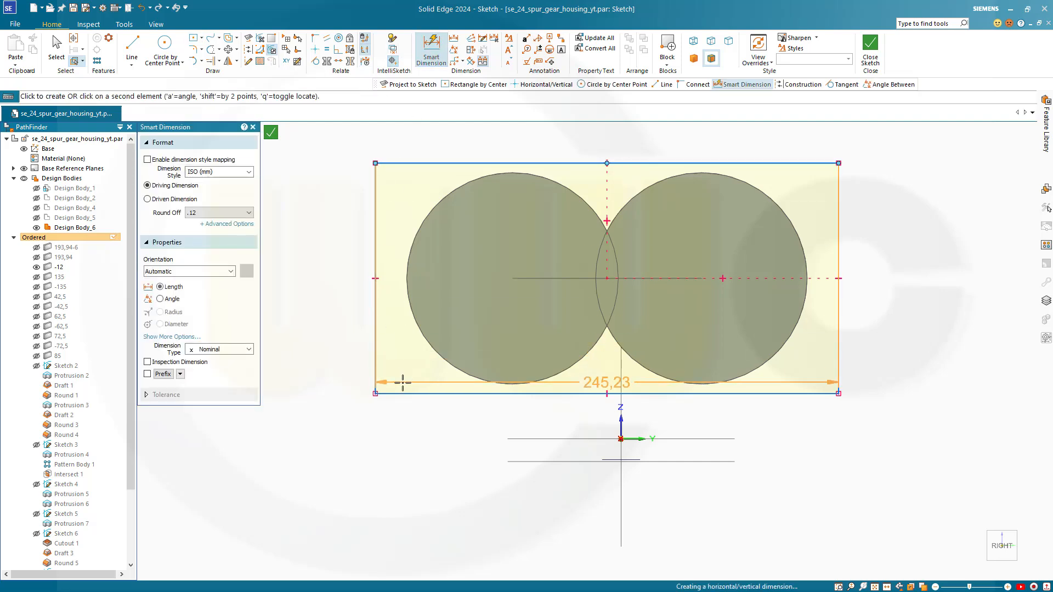
left_click(603, 393)
left_click(317, 294)
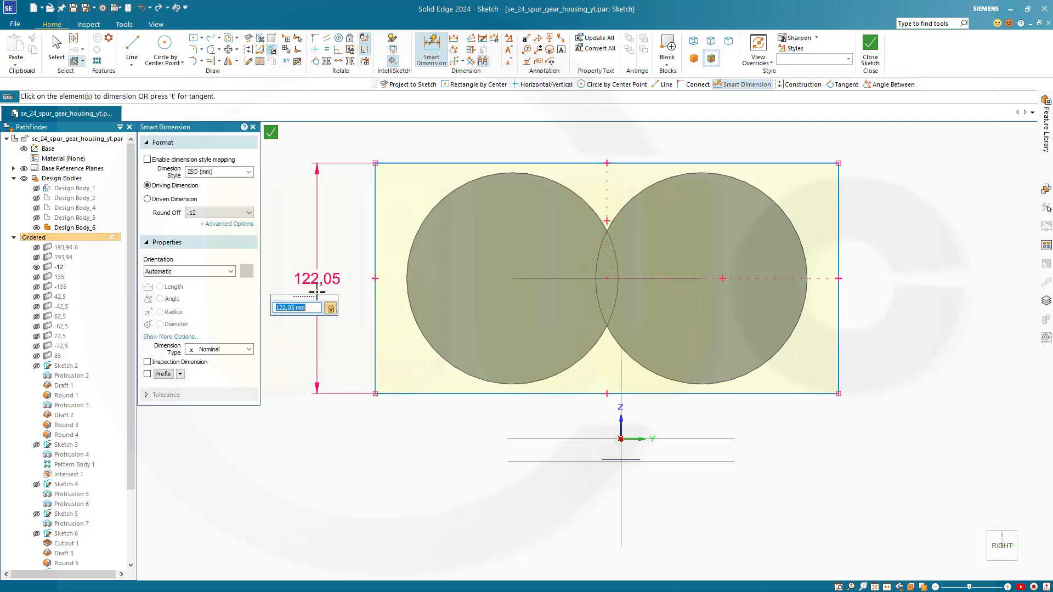
type("90")
key("Return")
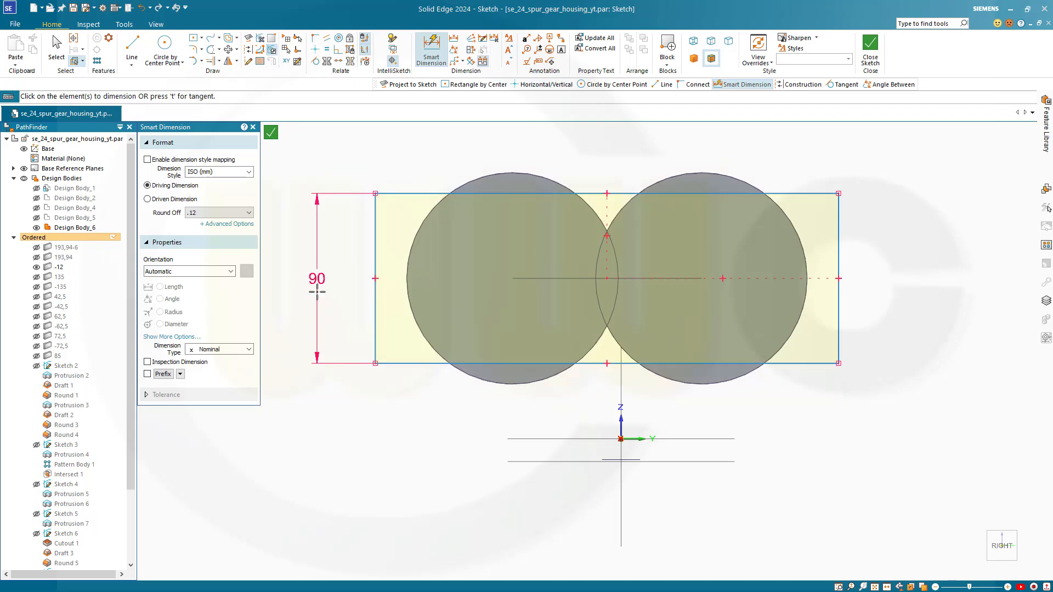
- Dimension the rectangle's width between its vertical edges, set it to 205 mm, and close the sketch
left_click(376, 236)
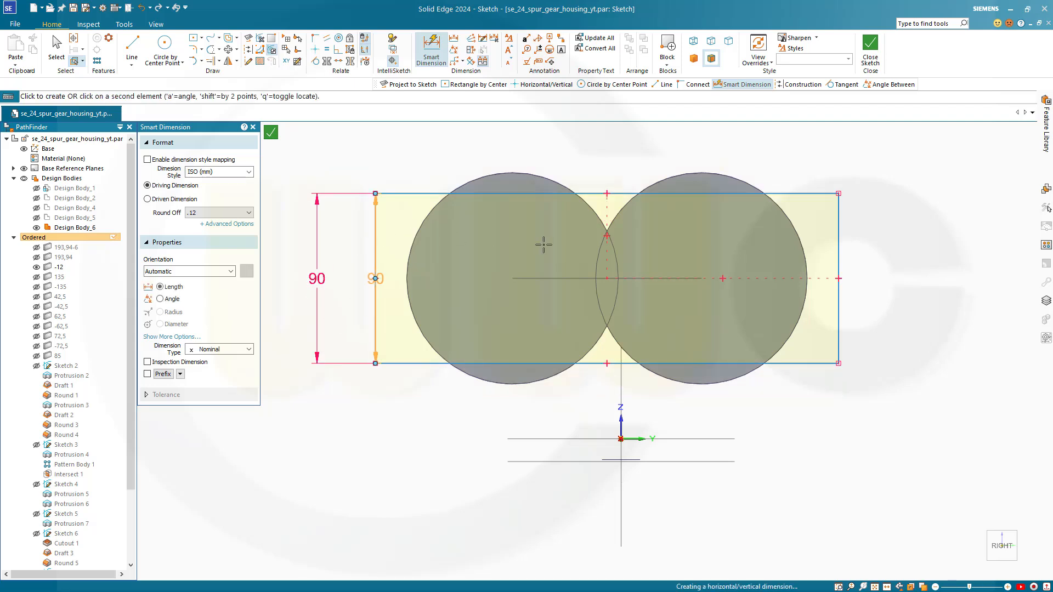
left_click(841, 246)
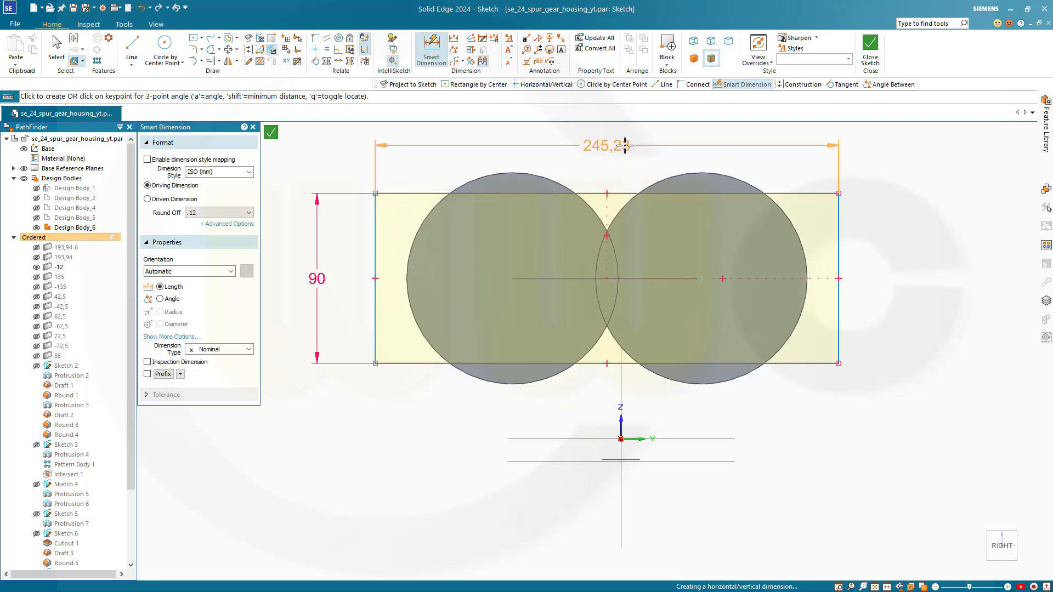
left_click(625, 144)
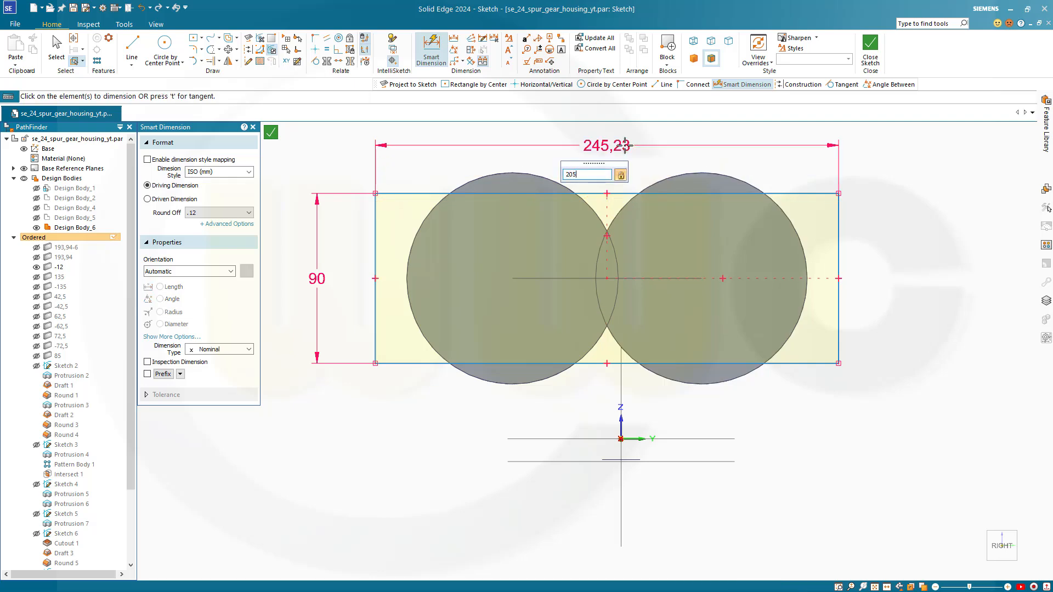
key("Return")
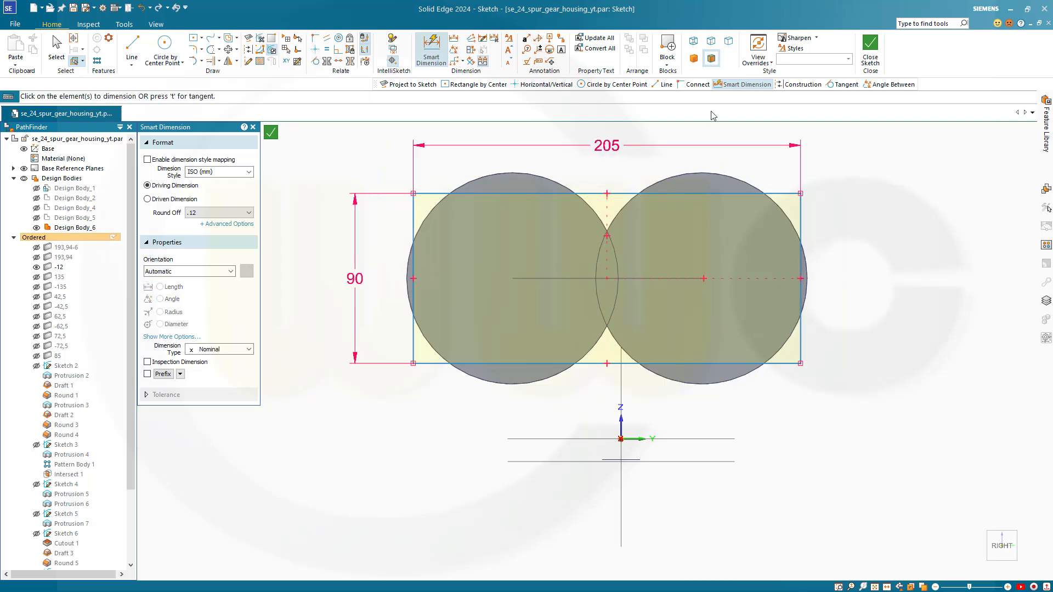
left_click(870, 48)
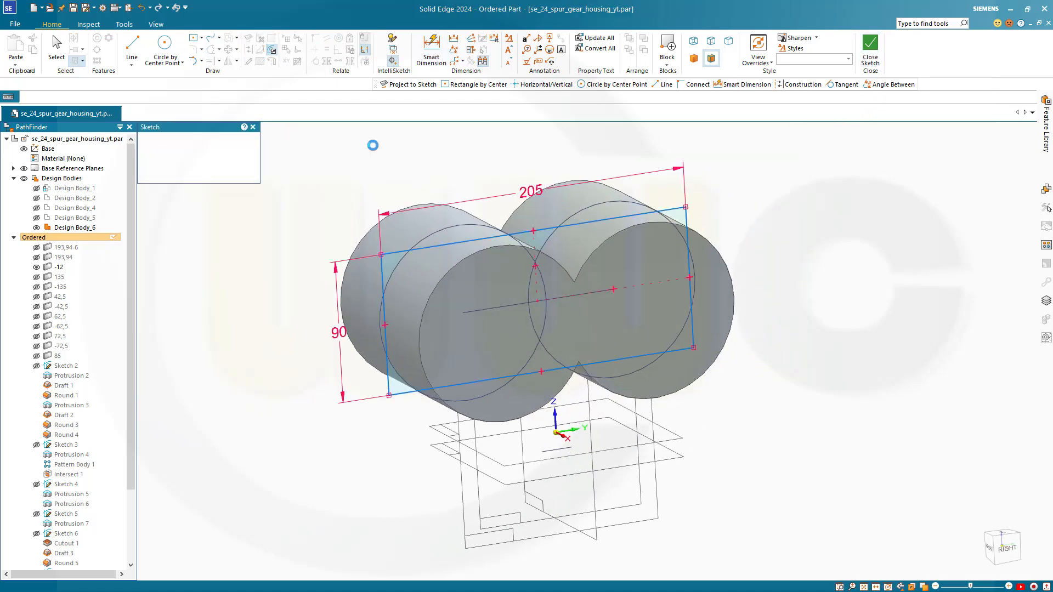
- Finish the rectangle sketch and add a new part body, keeping the suggested body name
left_click(243, 142)
left_click(244, 142)
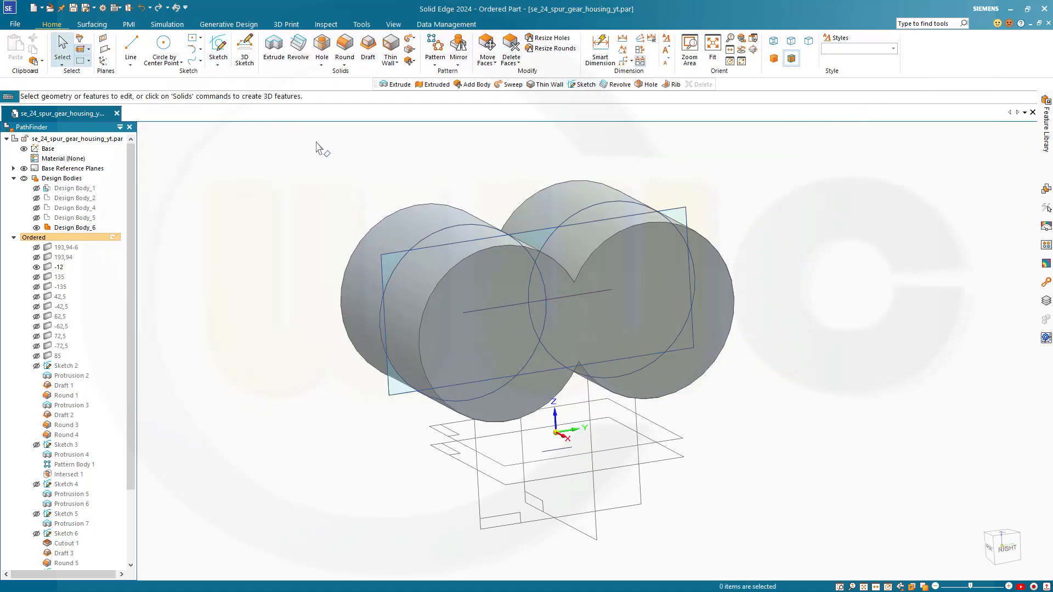
left_click(414, 62)
left_click(425, 73)
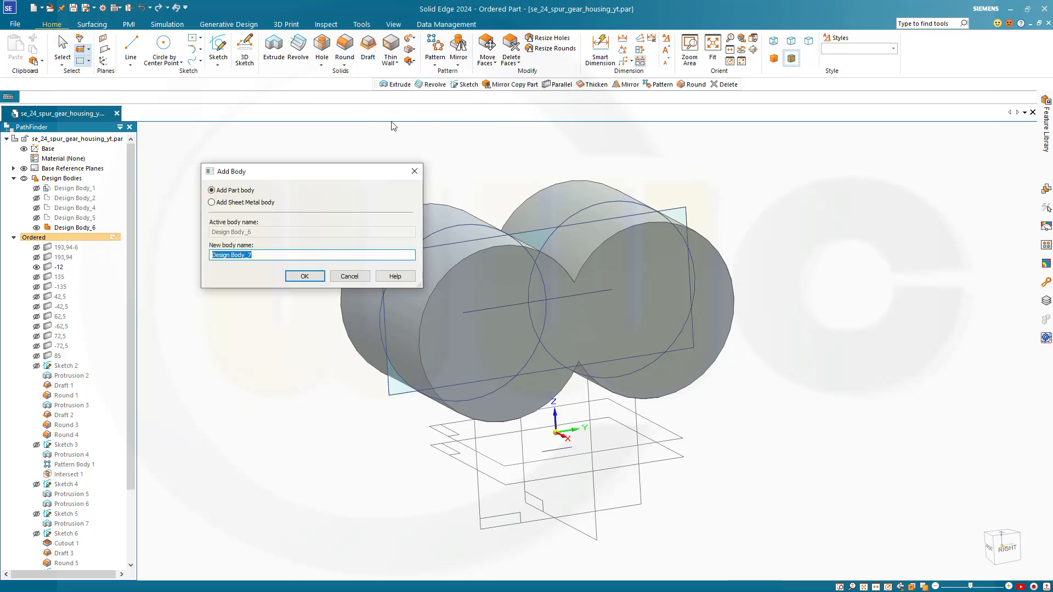
left_click(303, 275)
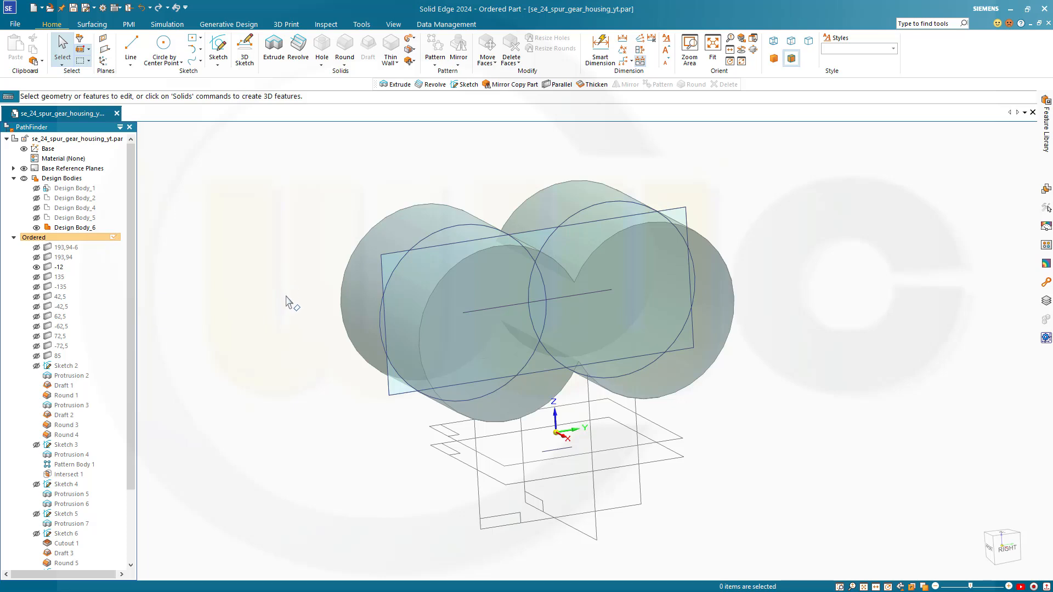
- Extrude the 205 by 90 mm rectangle with a From/To extent starting 2.5 mm inward from the -62,5 plane
middle_click_drag(291, 317, 392, 320, "shift")
left_click(273, 52)
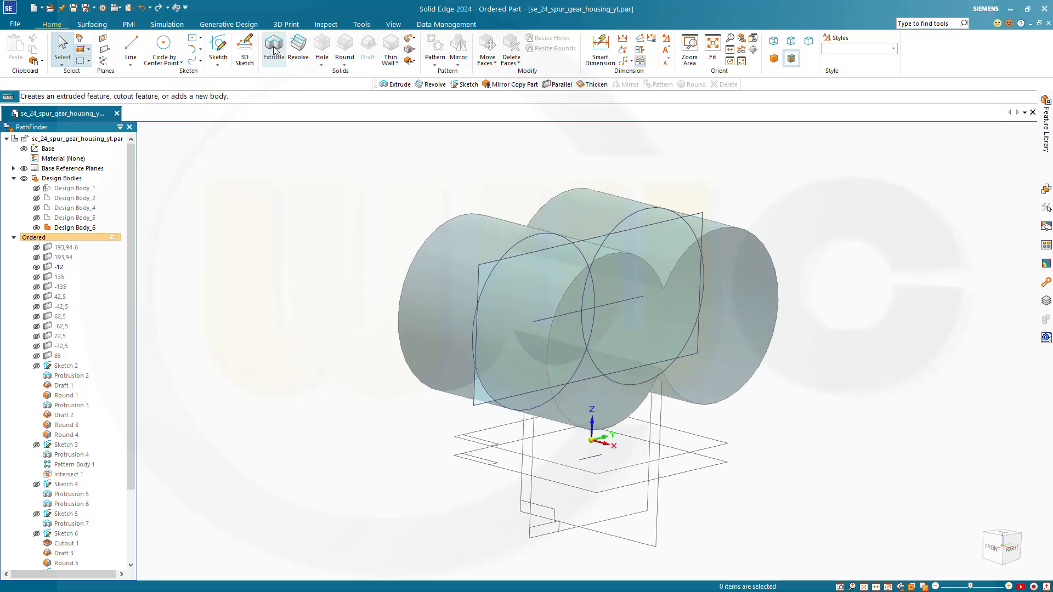
left_click(479, 271)
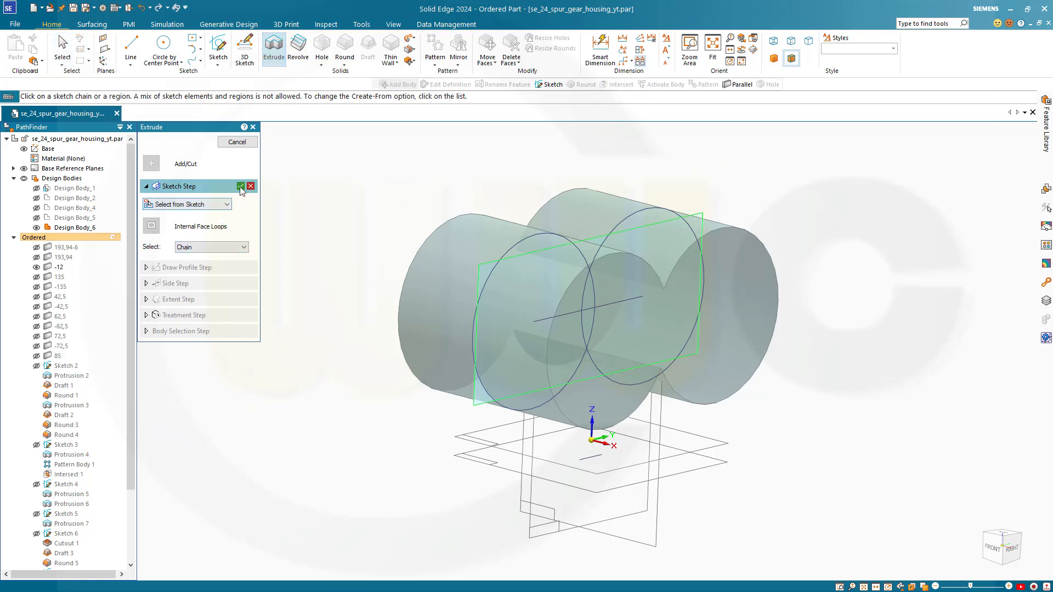
left_click(240, 186)
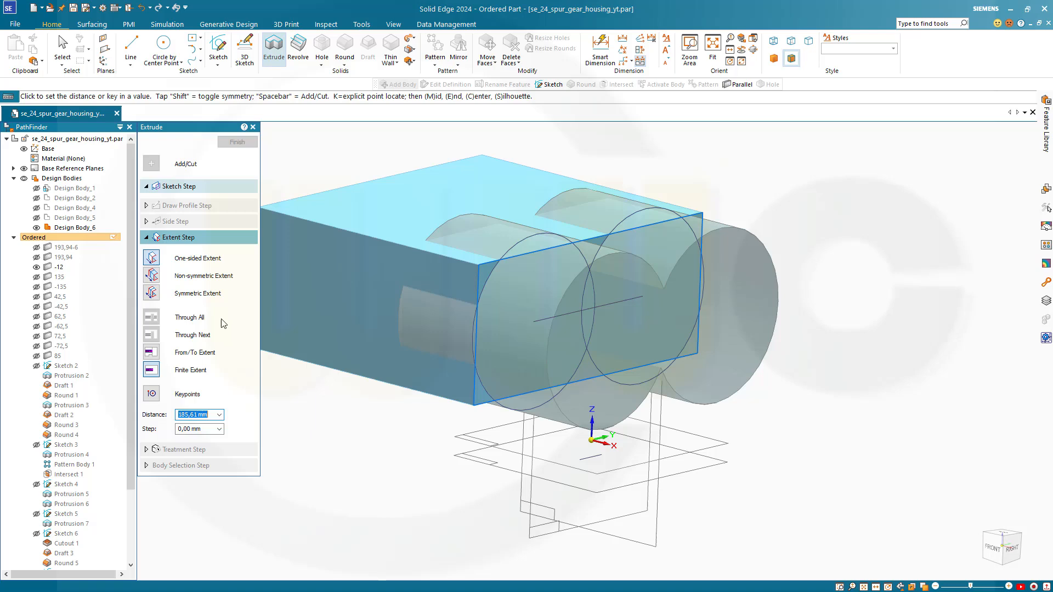
left_click(151, 352)
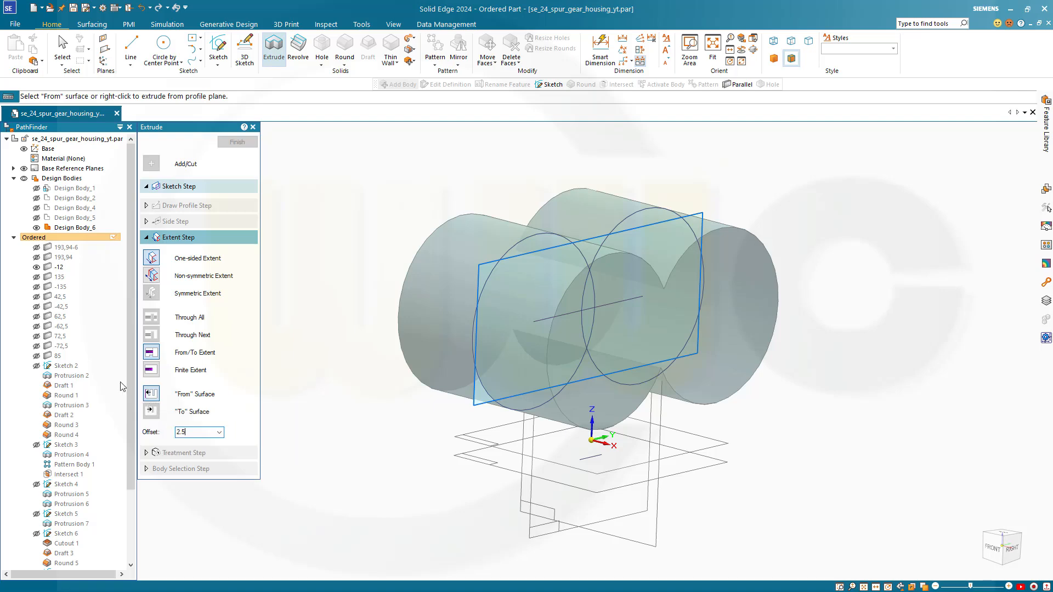
left_click(62, 326)
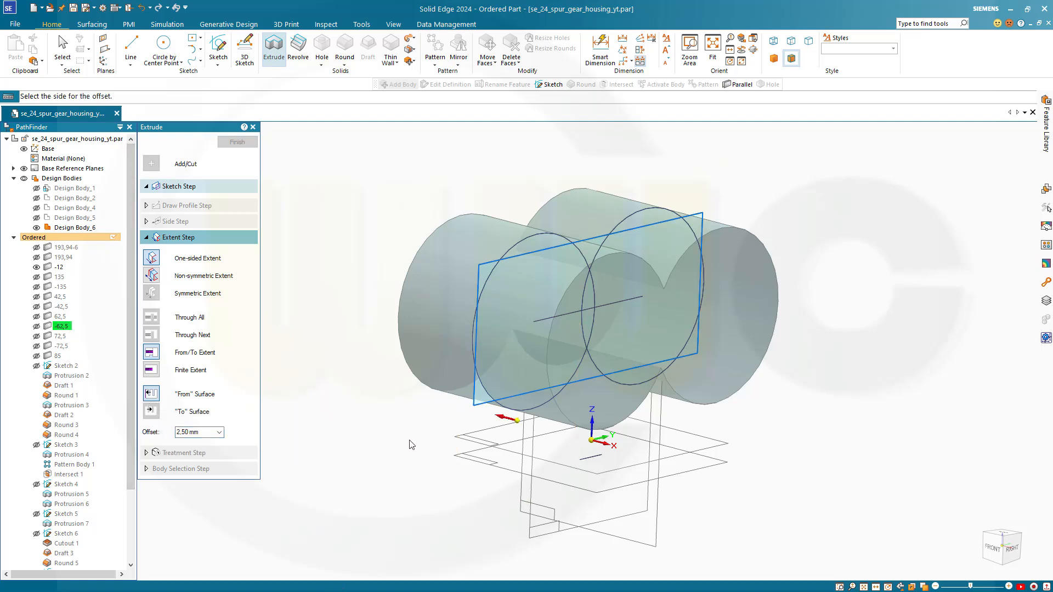
middle_click_drag(411, 445, 422, 414)
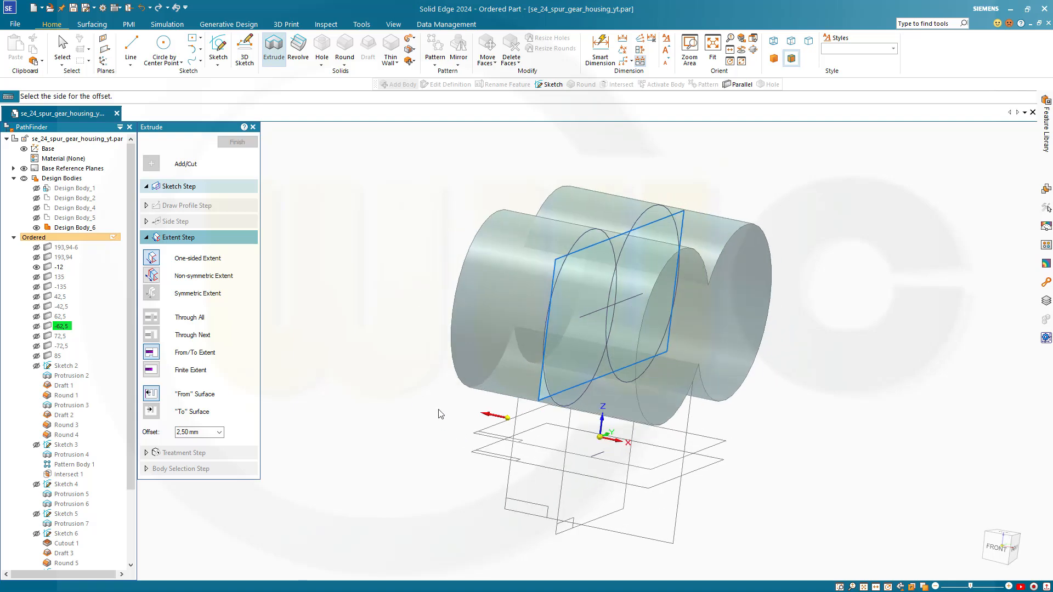
left_click(776, 488)
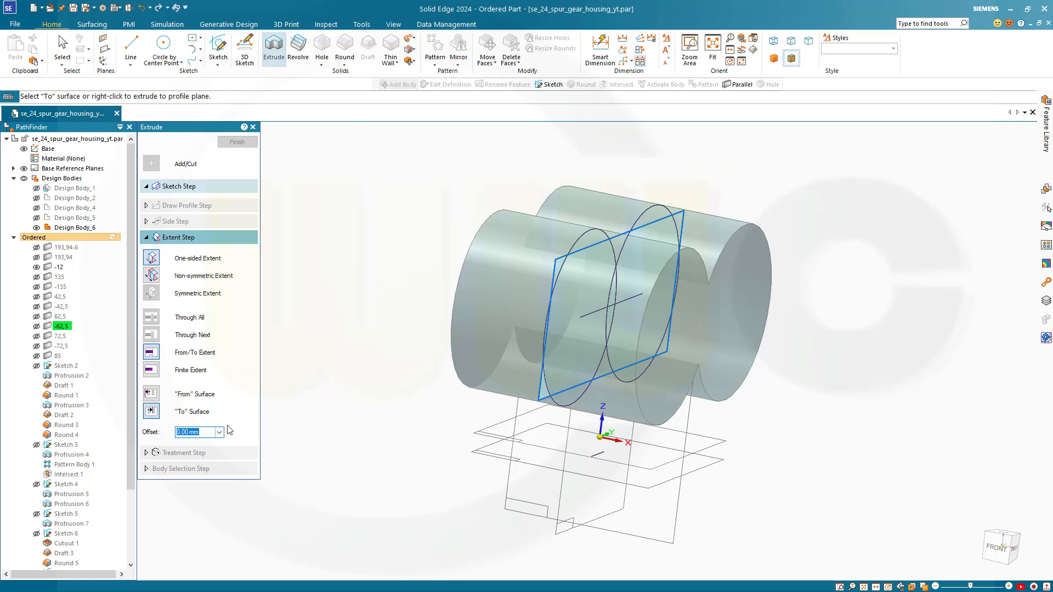
- End the extrusion 2.5 mm inward from the 62,5 plane and finish the feature
type("2")
key("Return")
left_click(64, 321)
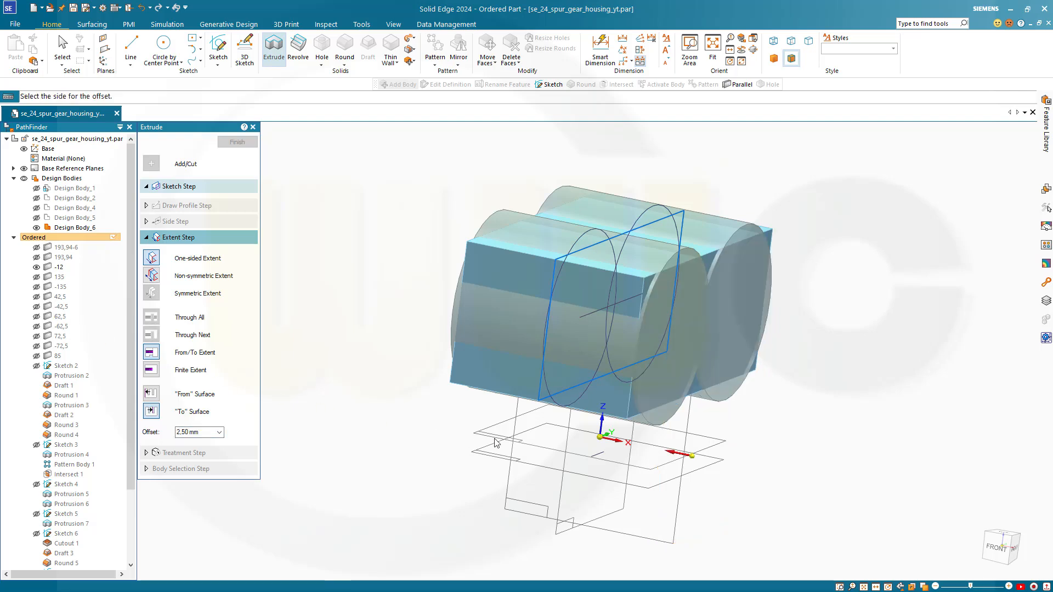
left_click(345, 377)
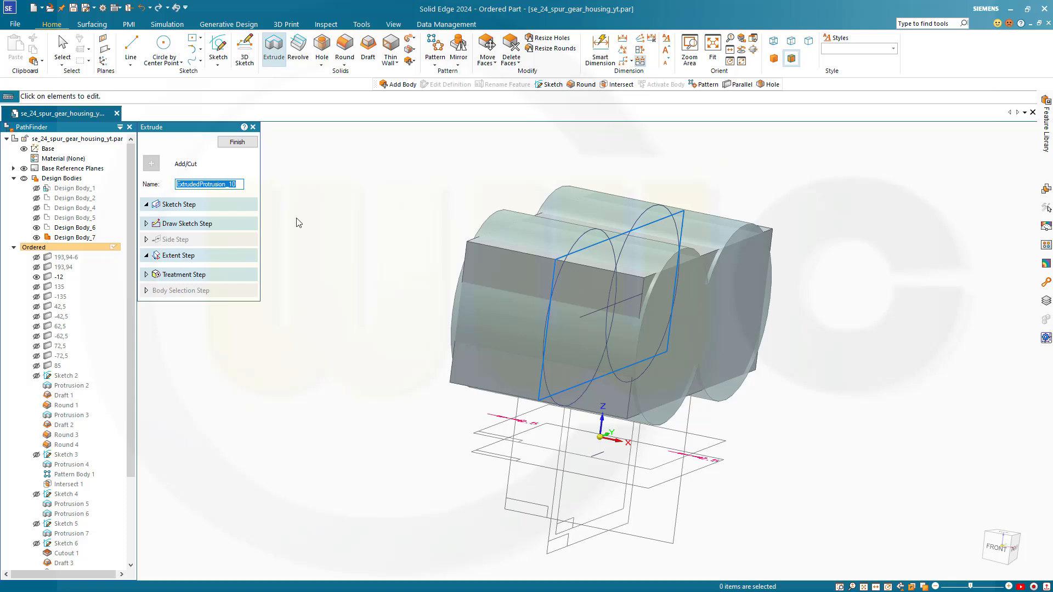
left_click(237, 142)
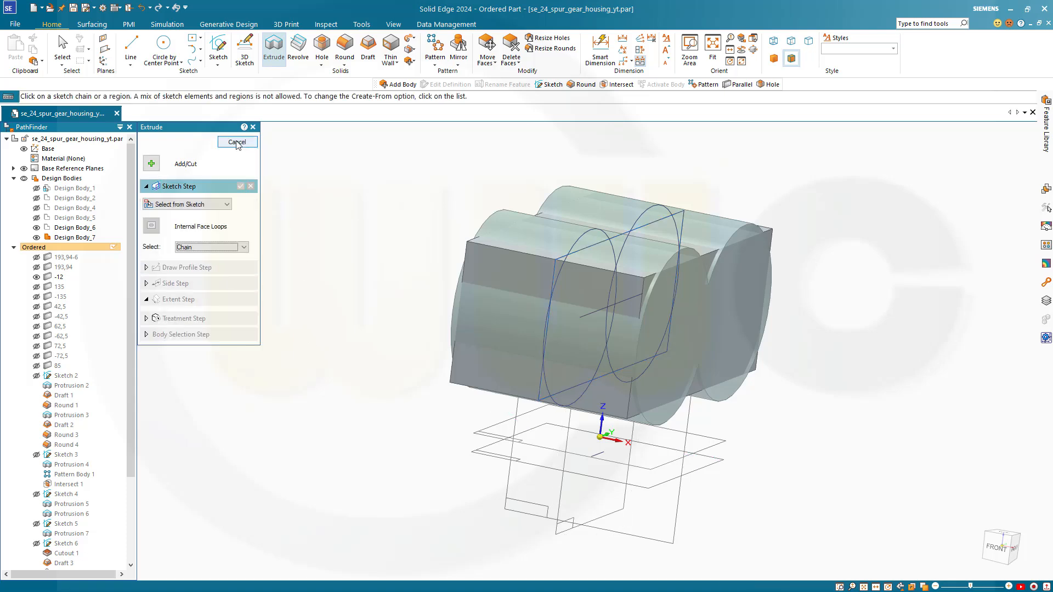
left_click(237, 143)
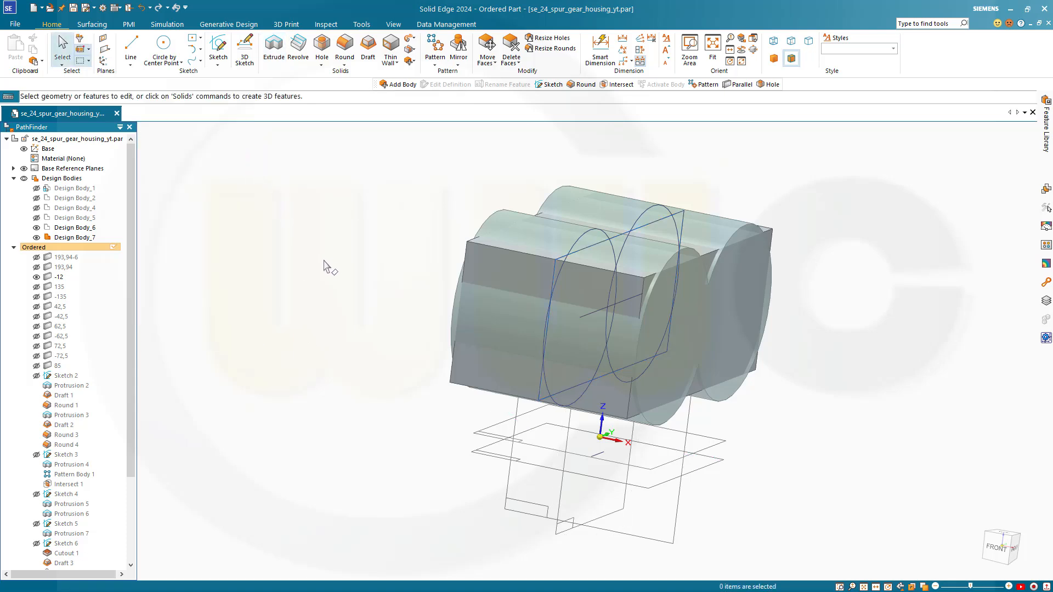
- Hide the new block body Design Body_7 and the twin-cylinder body Design Body_6
middle_click_drag(343, 288, 184, 329)
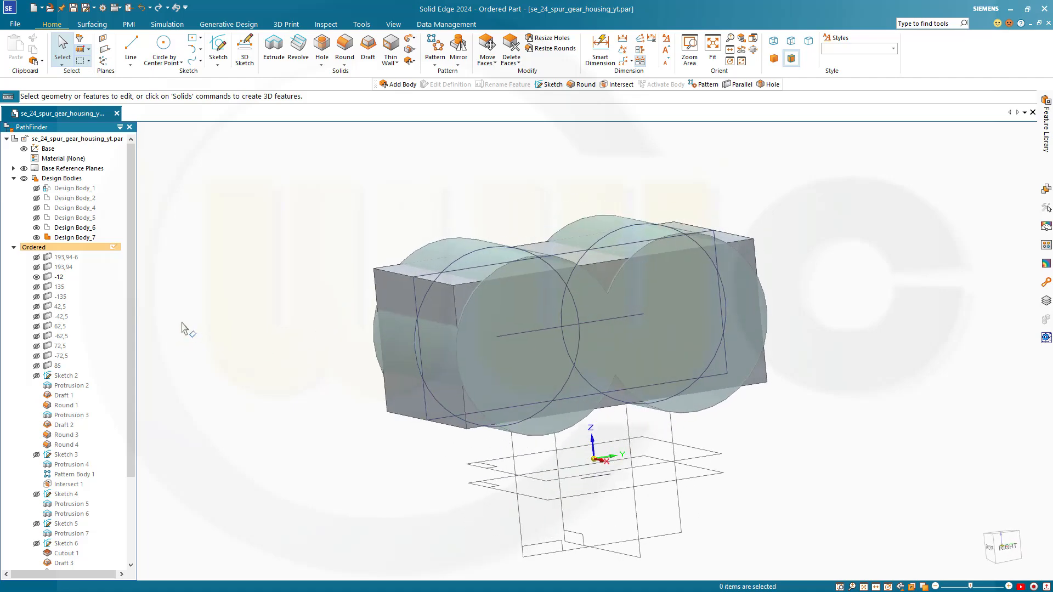
left_click(37, 238)
left_click(36, 227)
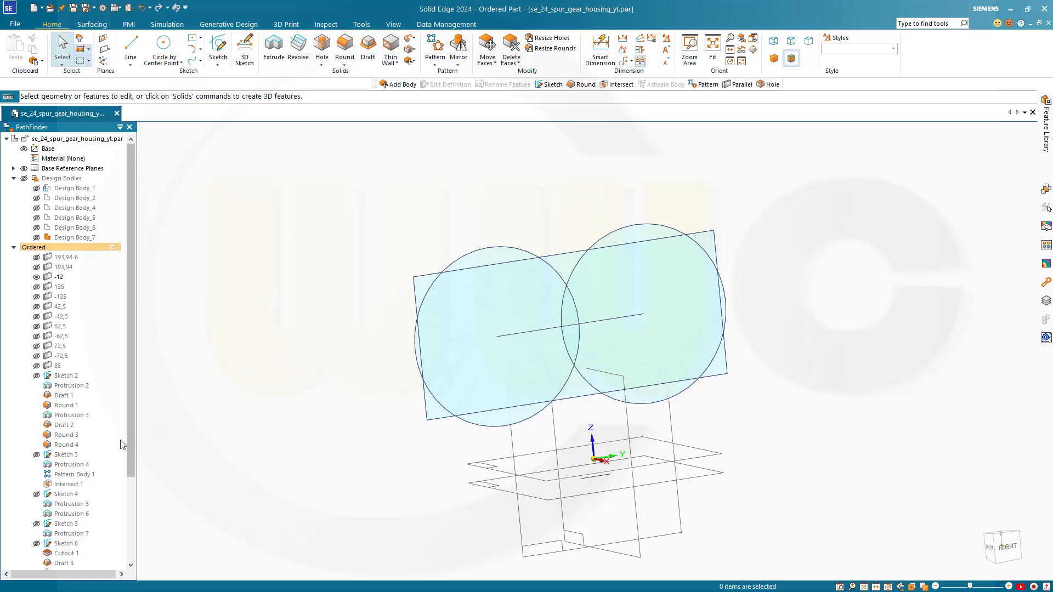
- Hide the sketches Sketch 9, Sketch 10, Sketch 11, Sketch 12 and Sketch 13
scroll(93, 500, "down", 2)
left_click(36, 553)
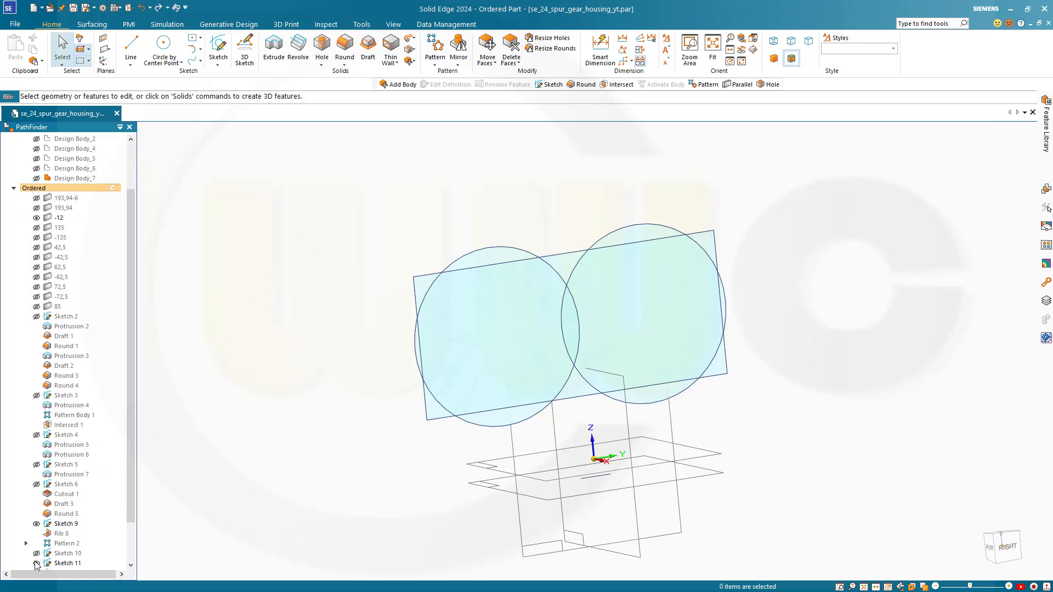
left_click(36, 563)
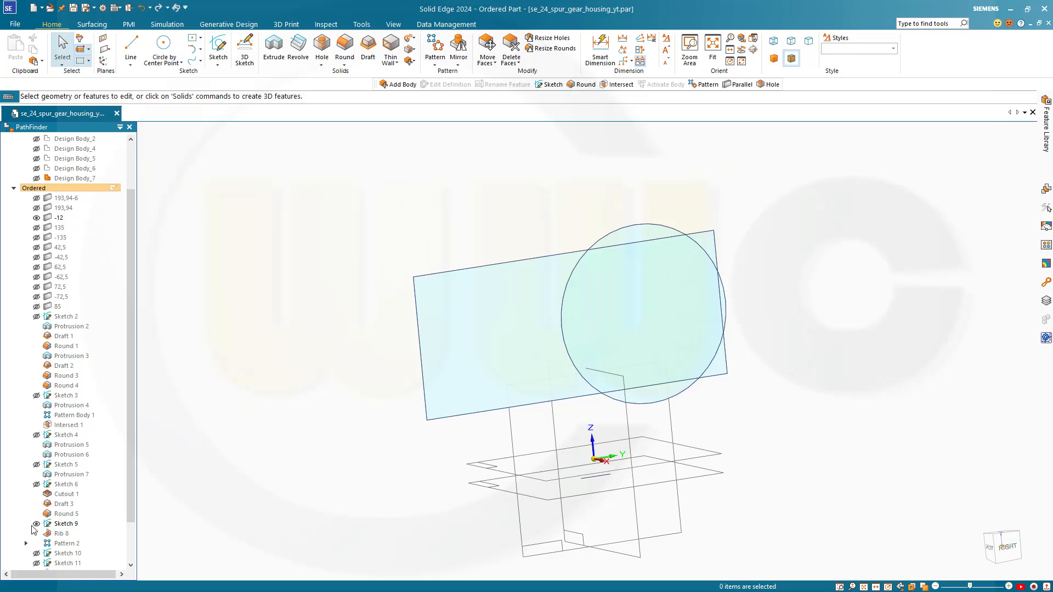
left_click(37, 523)
scroll(78, 440, "down", 2)
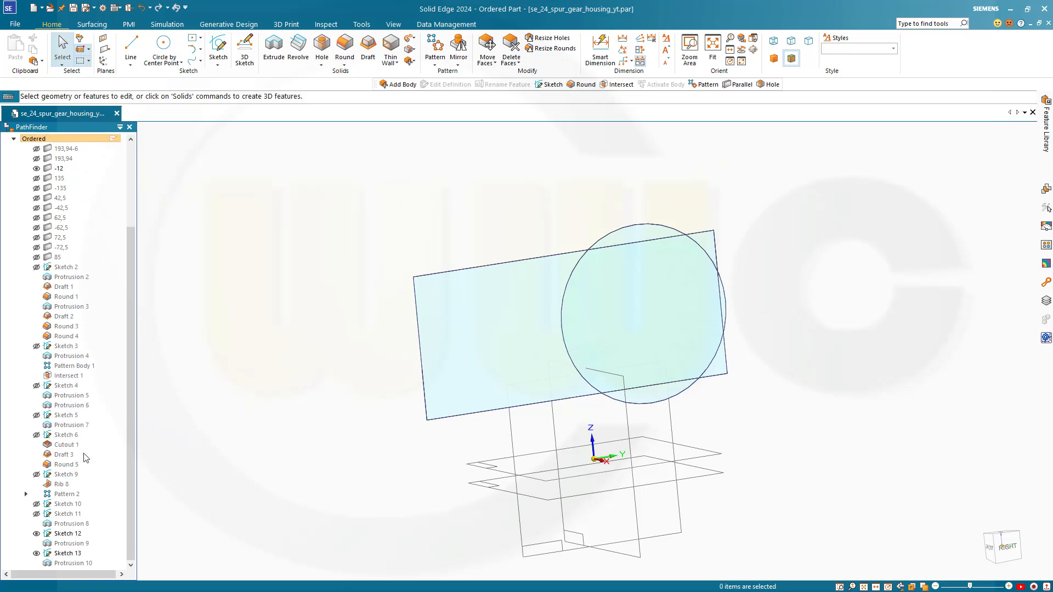
left_click(37, 534)
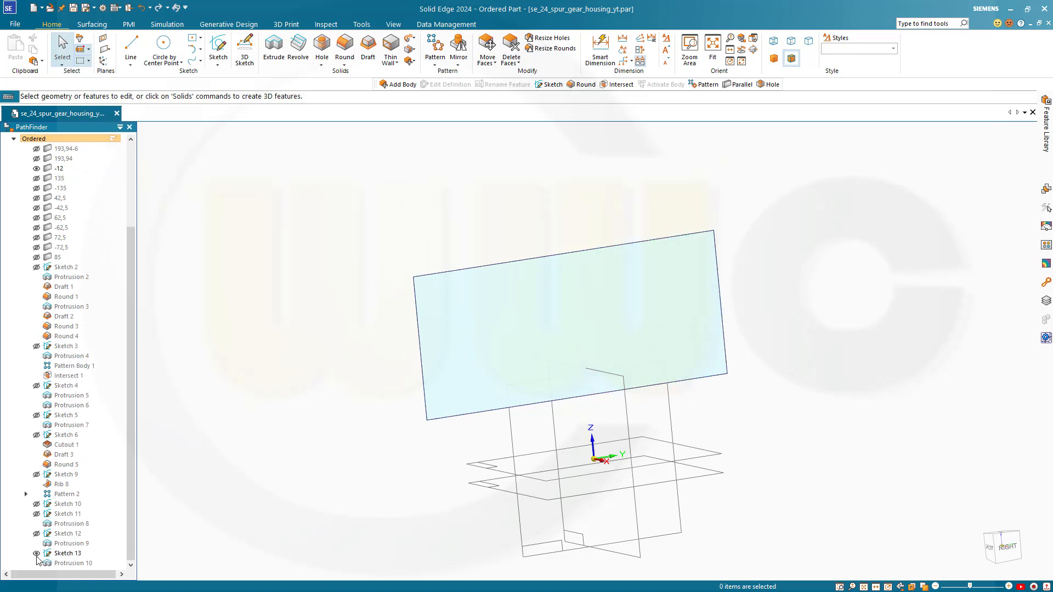
left_click(37, 554)
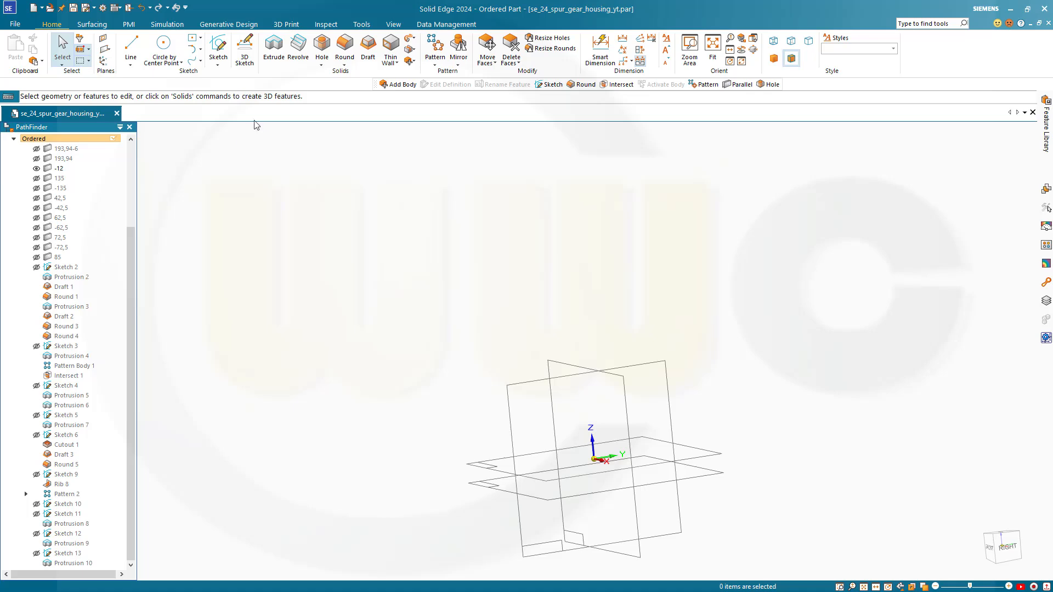
- Start a sketch on the XY plane and draw a rectangle about 53 by 96 mm centred on the origin
left_click(218, 54)
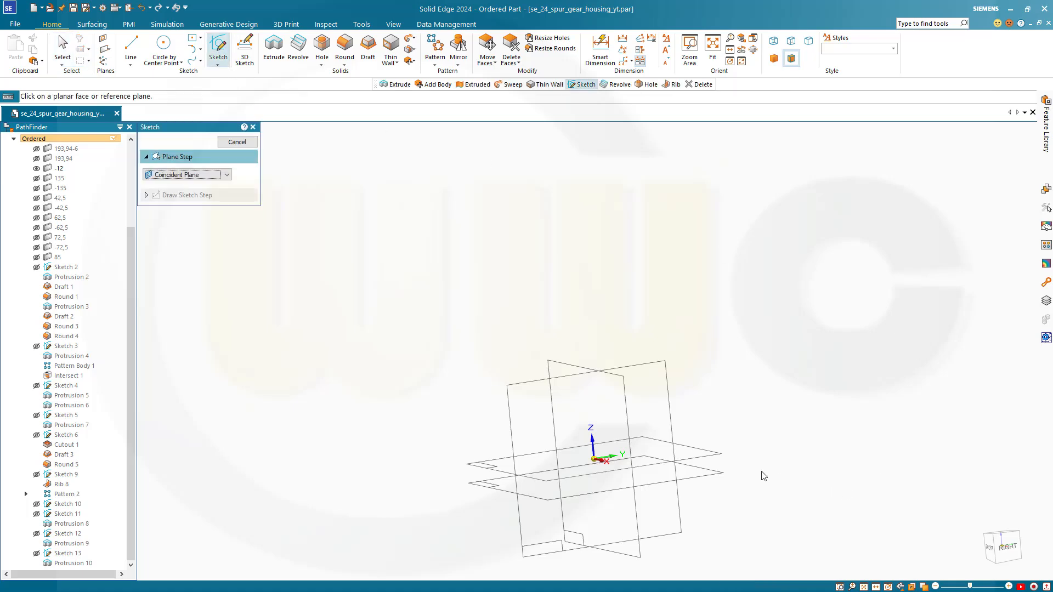
left_click(707, 460)
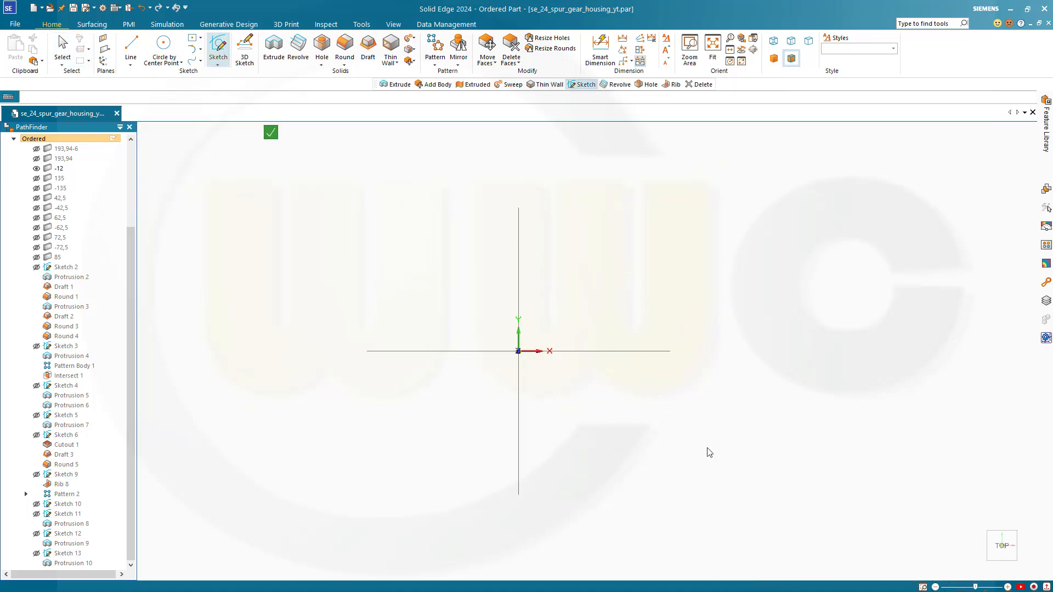
key("l")
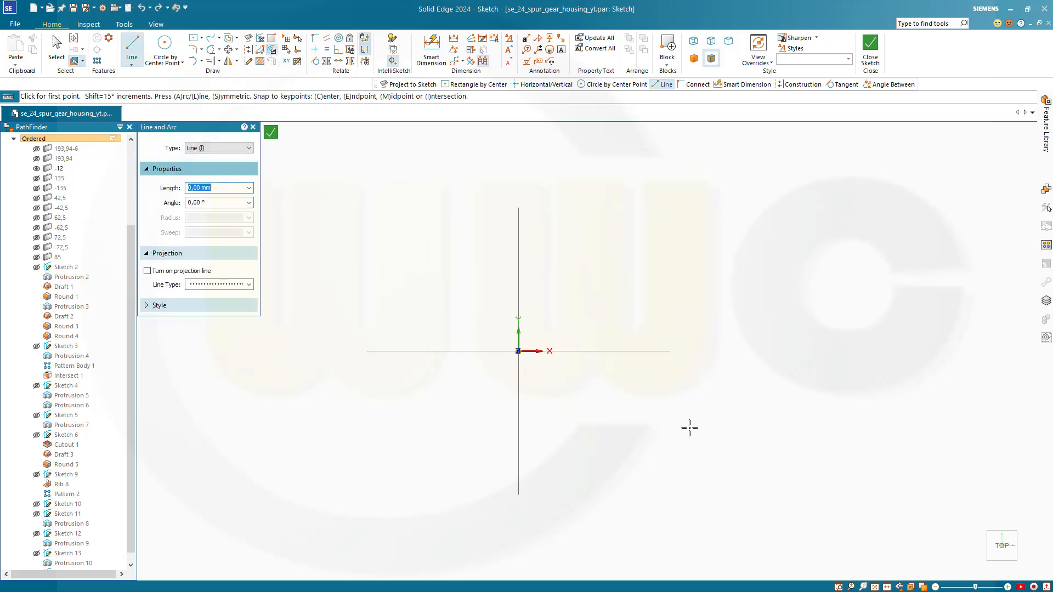
left_click(193, 37)
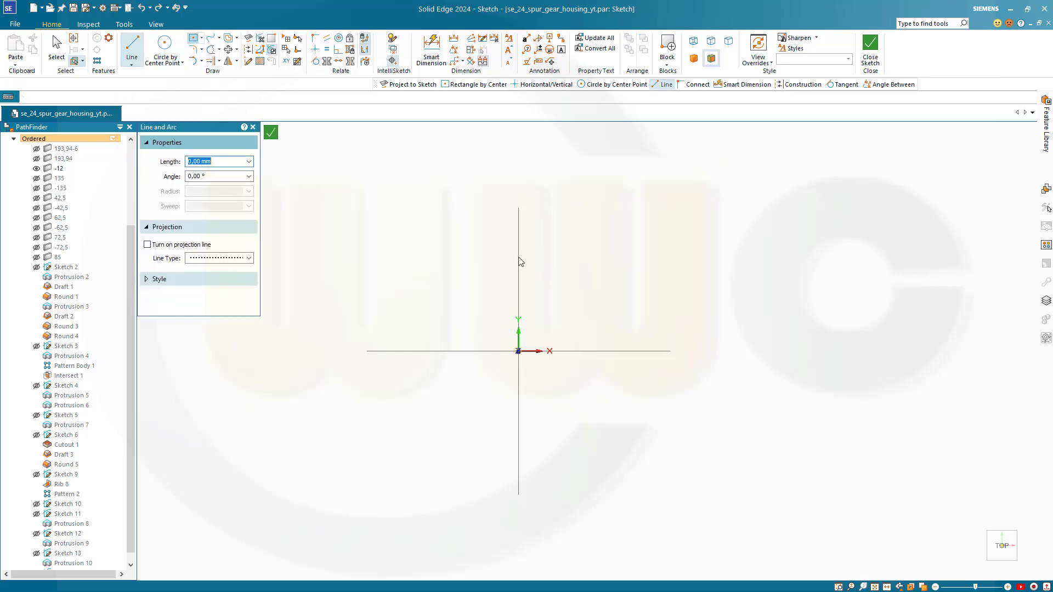
left_click(518, 351)
left_click(588, 478)
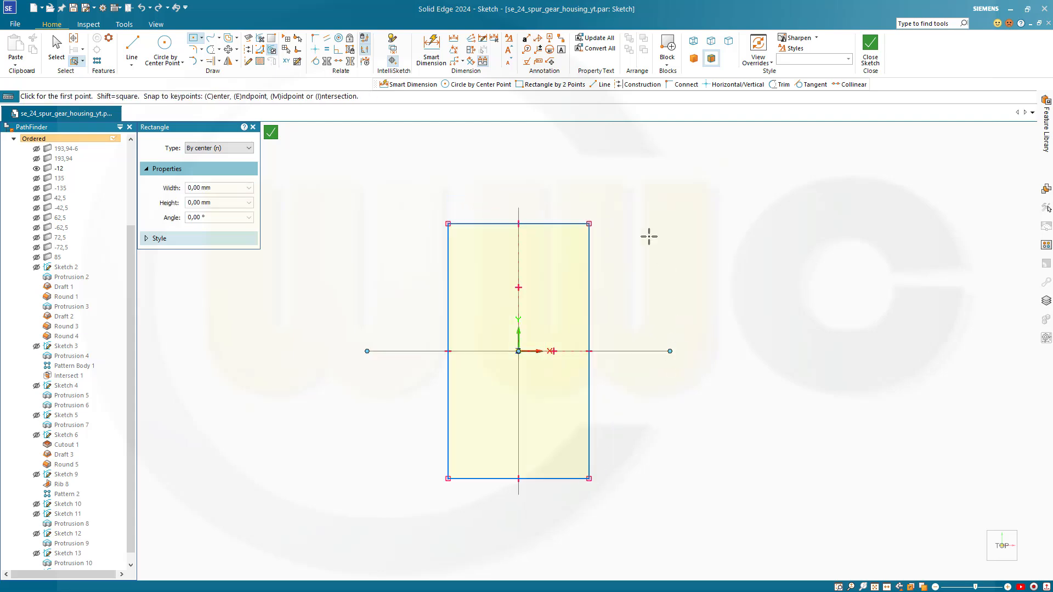
key("Escape")
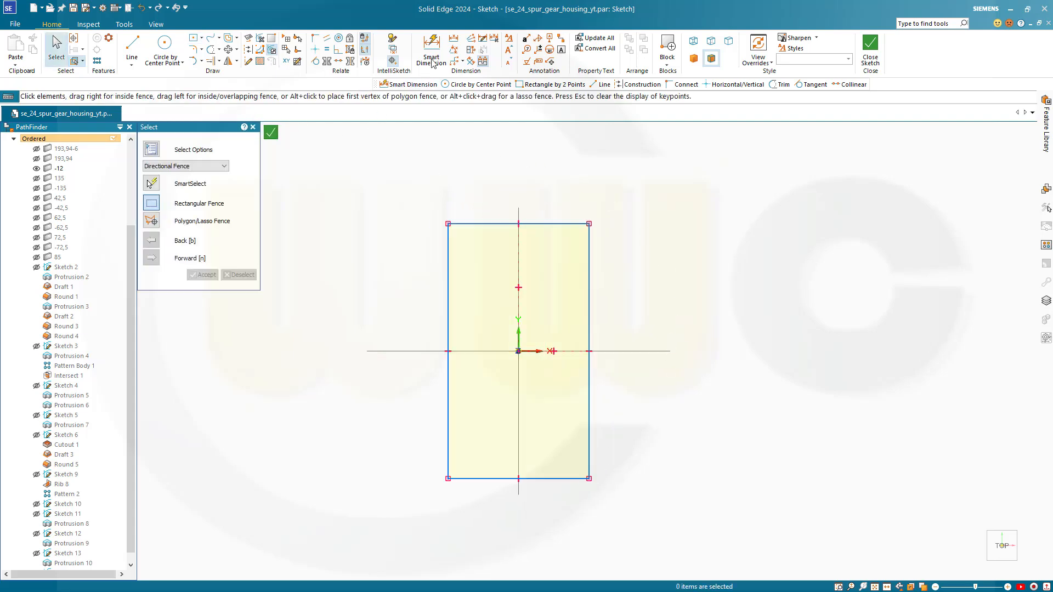
- Dimension the rectangle's width between its vertical edges and set it to 50 mm
left_click(431, 52)
left_click(448, 266)
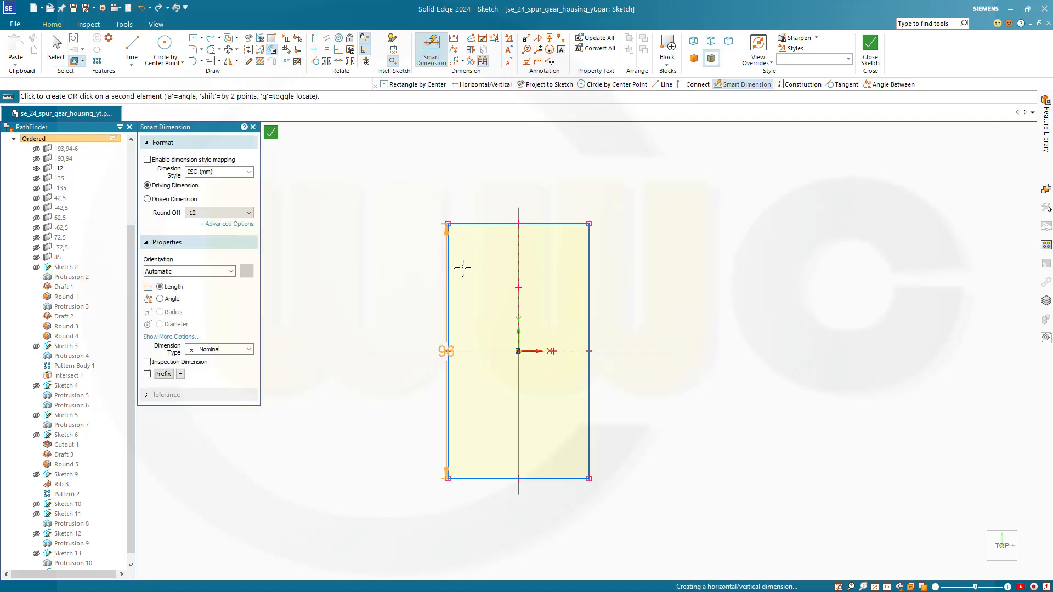
left_click(587, 268)
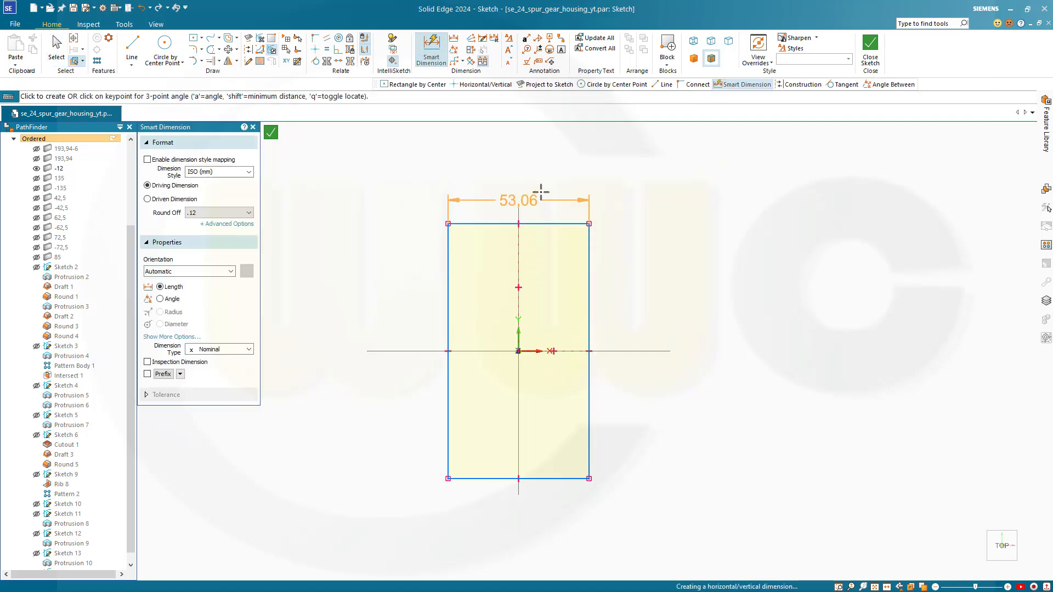
left_click(534, 190)
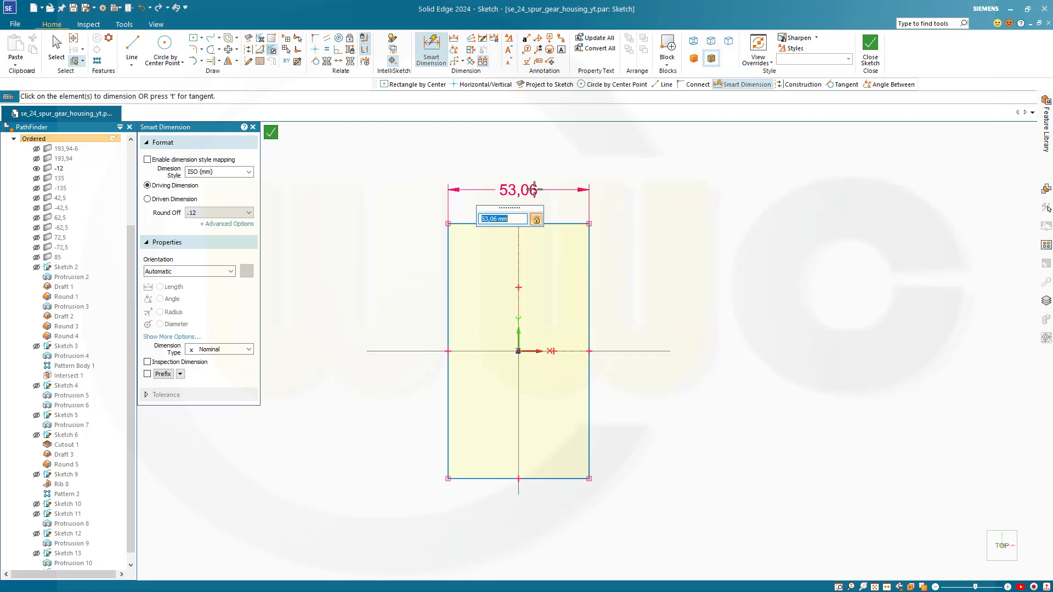
type("50")
key("Return")
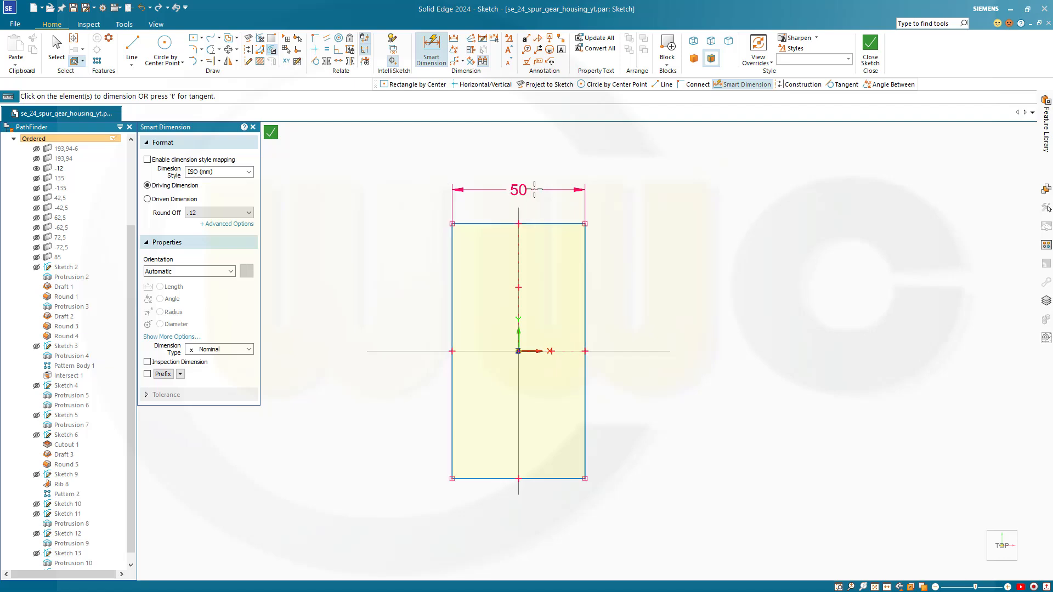
- Dimension the rectangle's height between its horizontal edges, set it to 100 mm, and close the sketch
left_click(487, 223)
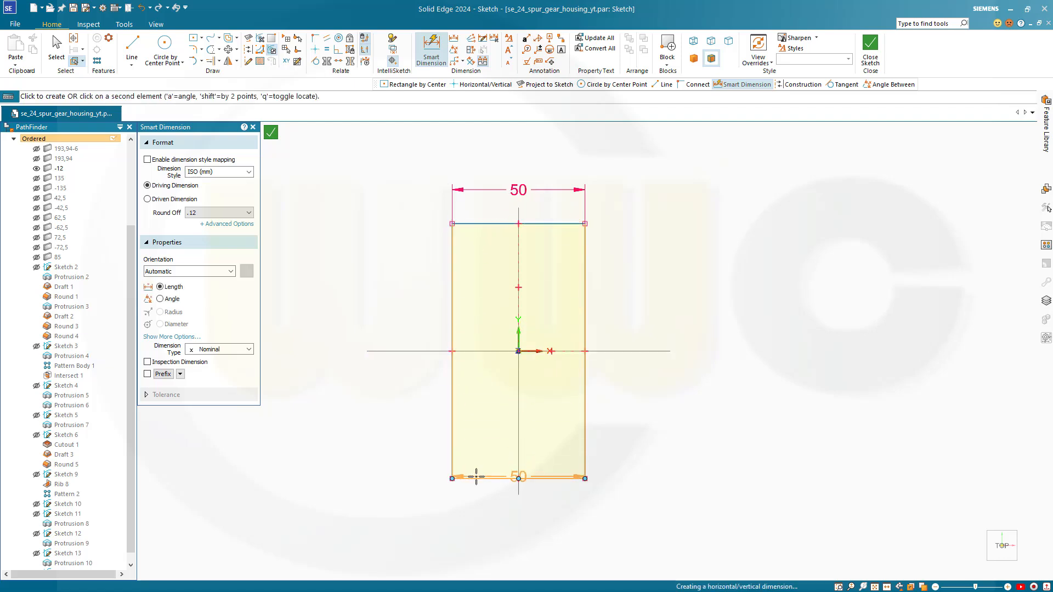
left_click(477, 478)
left_click(693, 350)
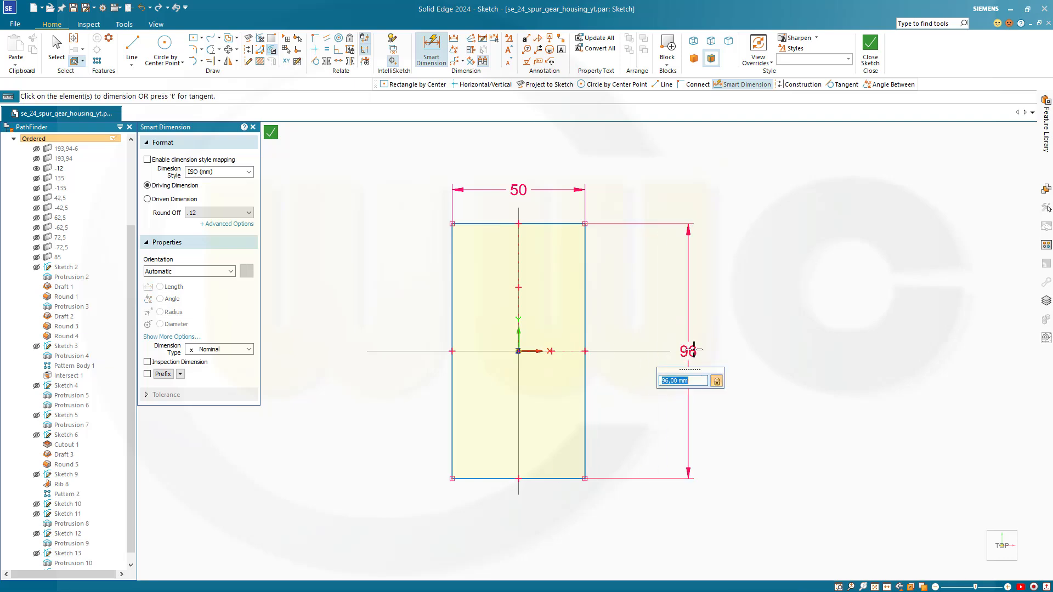
type("100")
key("Return")
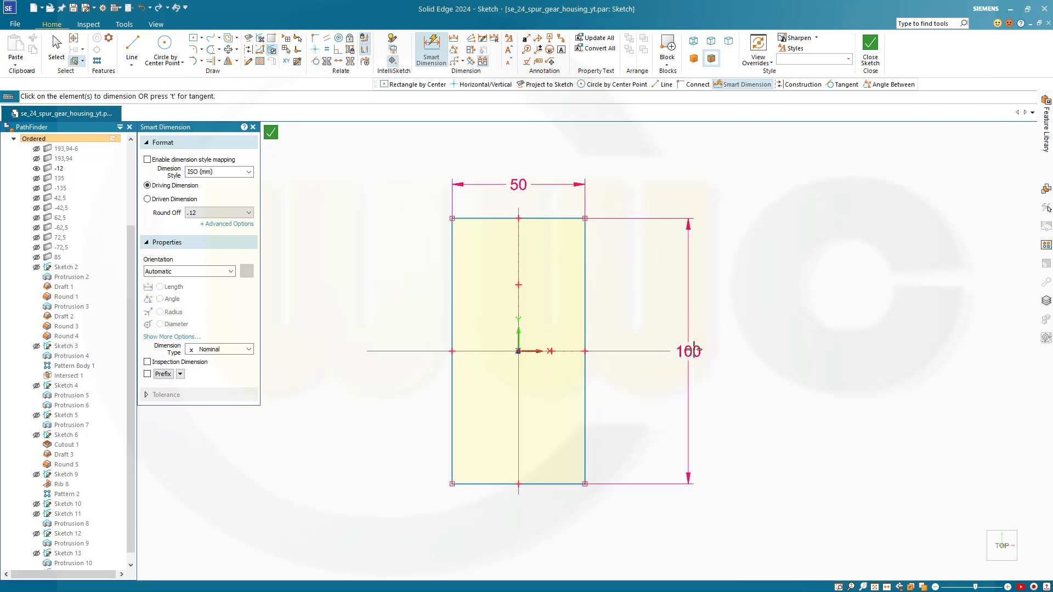
left_click(874, 55)
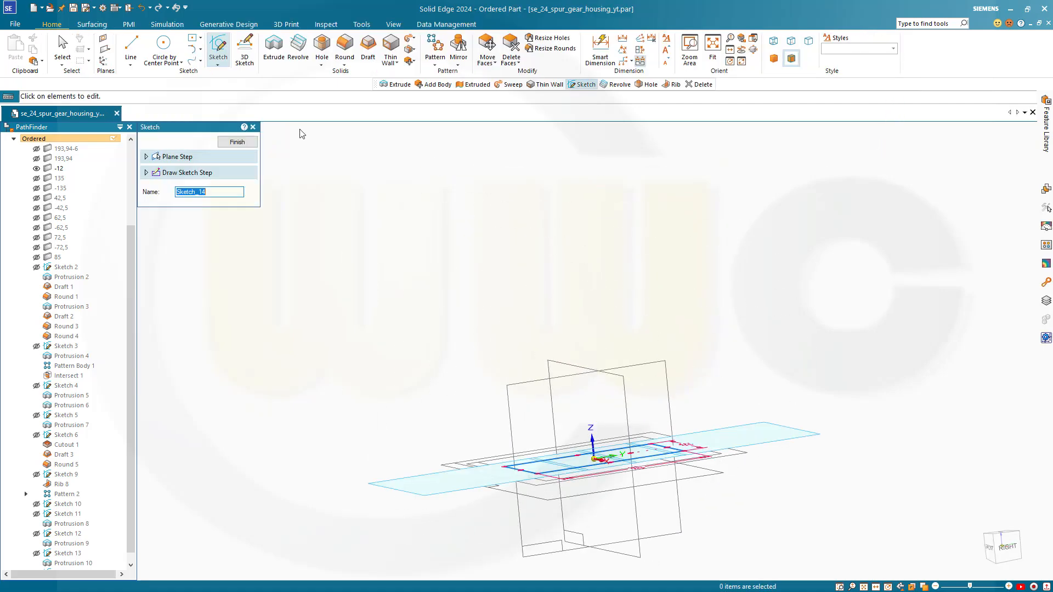
- Finish the rectangle sketch and add a new part body
left_click(237, 141)
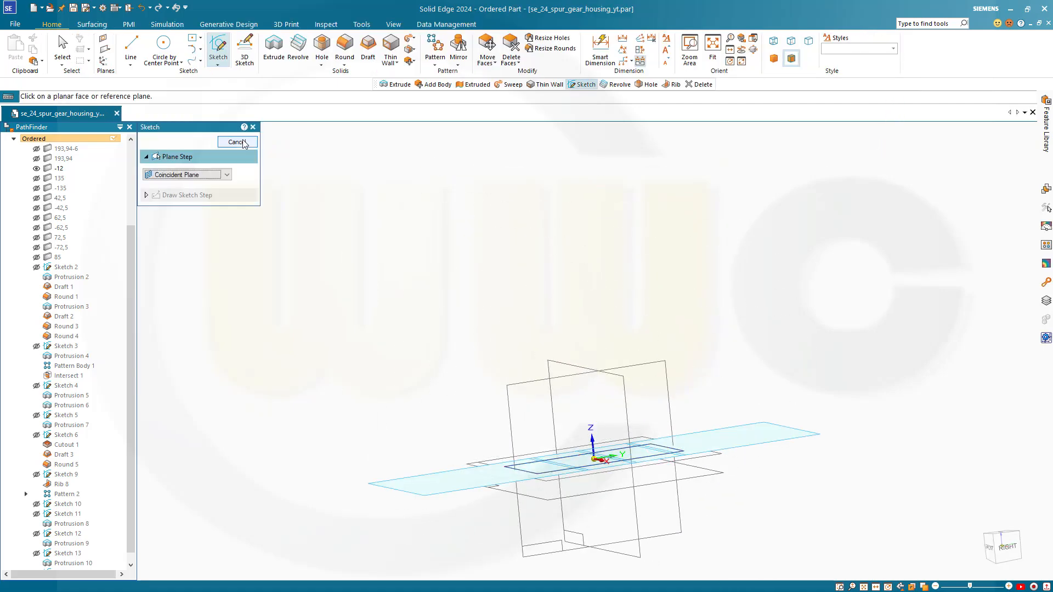
left_click(409, 60)
left_click(431, 73)
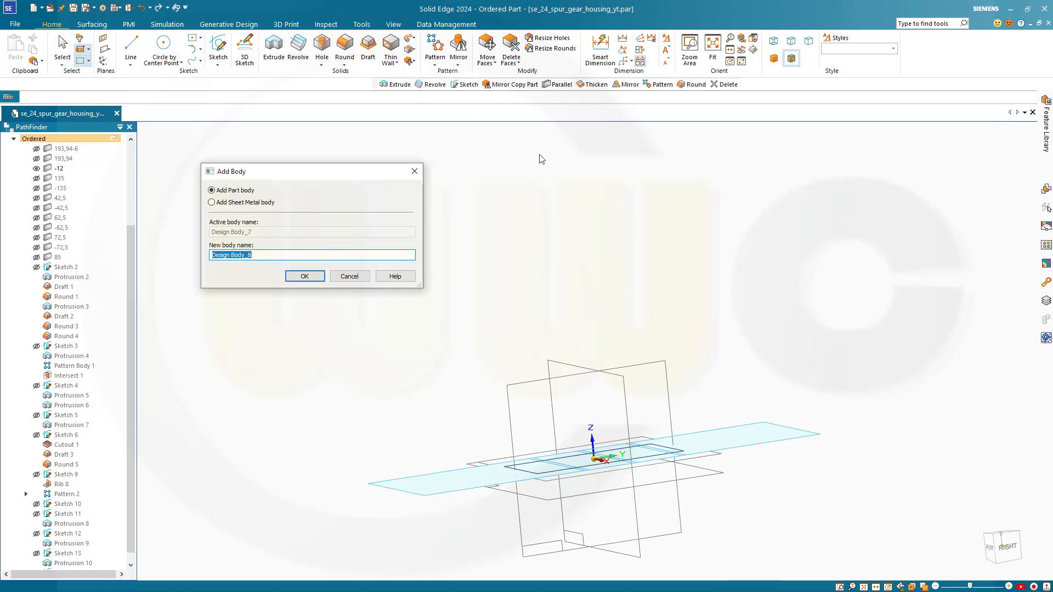
left_click(304, 276)
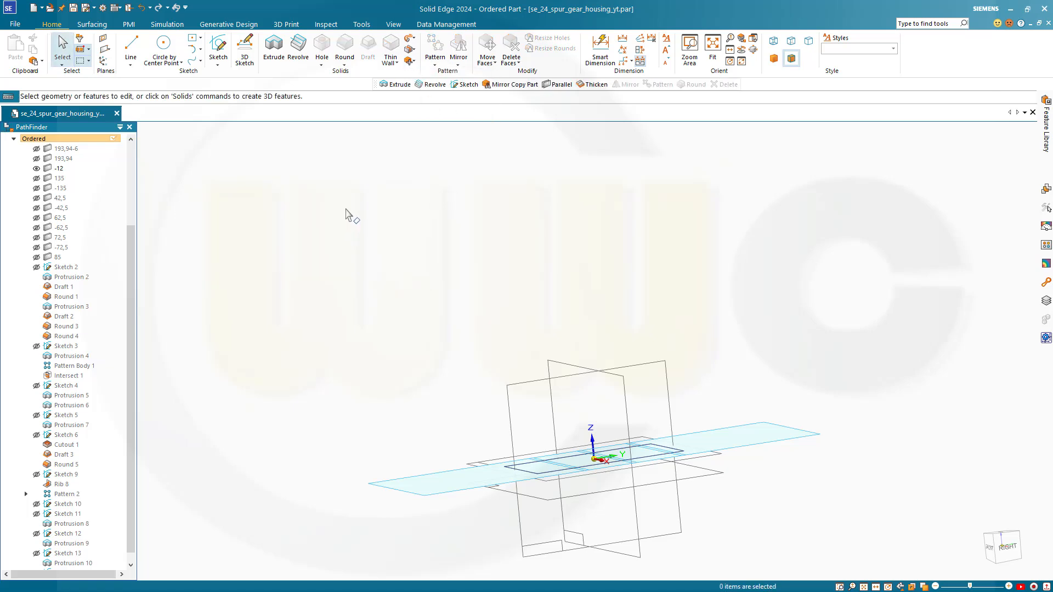
- Extrude the centred 50 by 100 mm rectangle with a from/to extent, from the XY plane up to plane 193,94
left_click(276, 52)
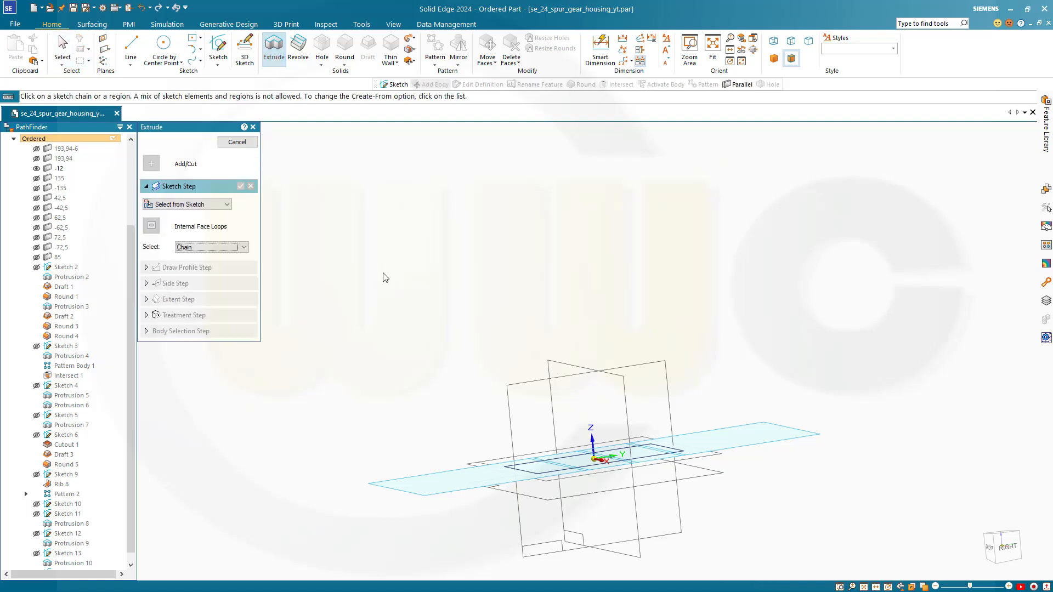
left_click(522, 472)
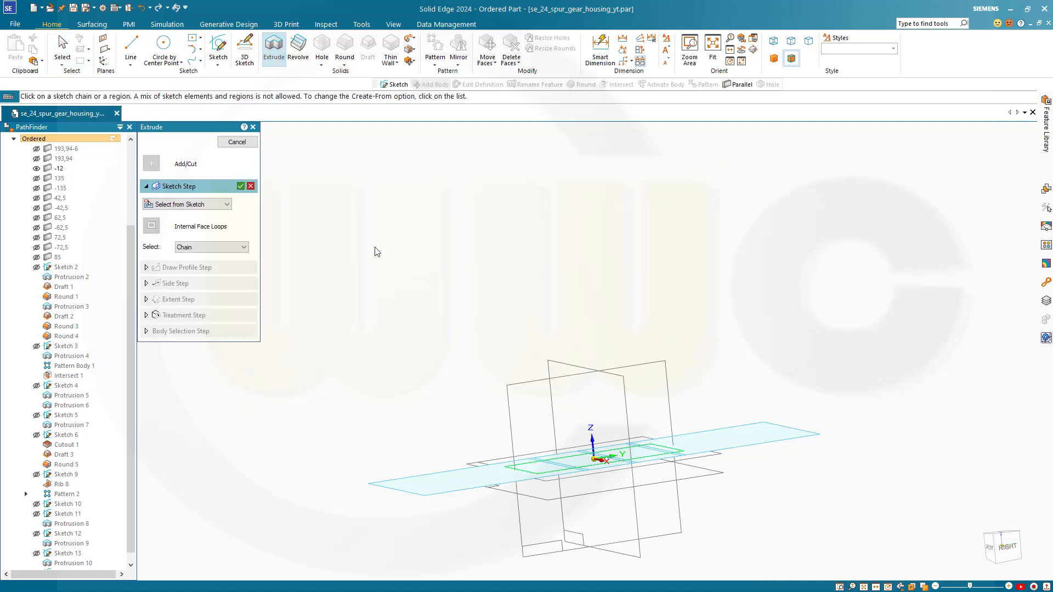
left_click(240, 187)
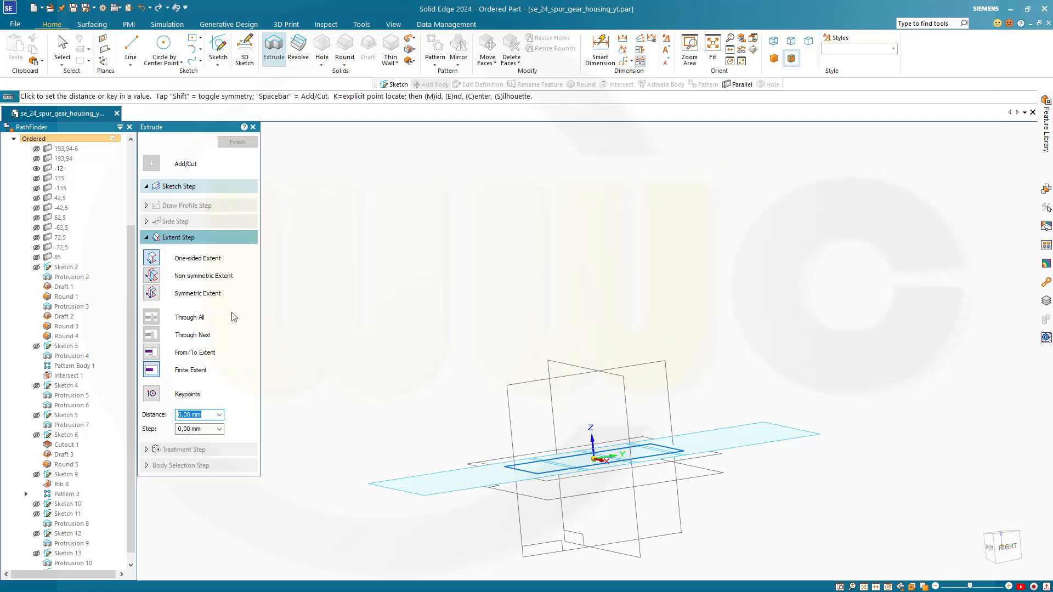
left_click(149, 354)
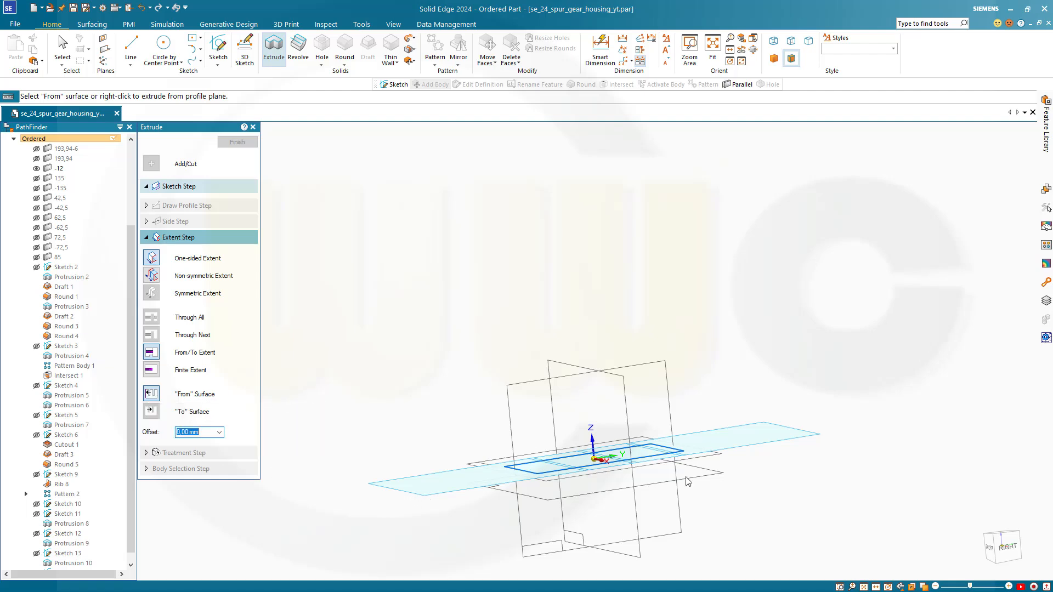
left_click(714, 460)
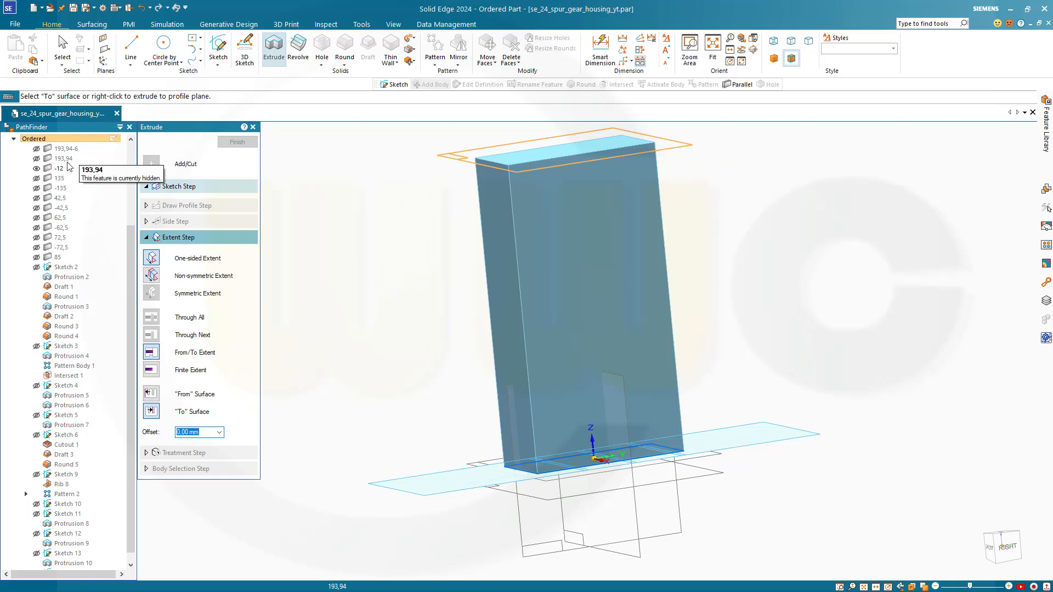
left_click(70, 162)
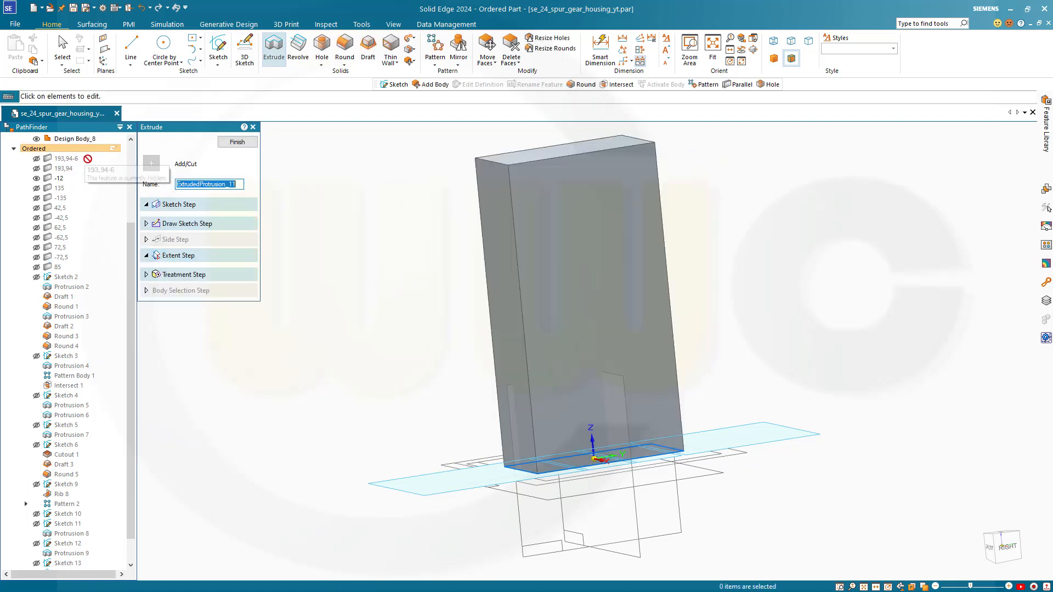
left_click(235, 145)
key("Escape")
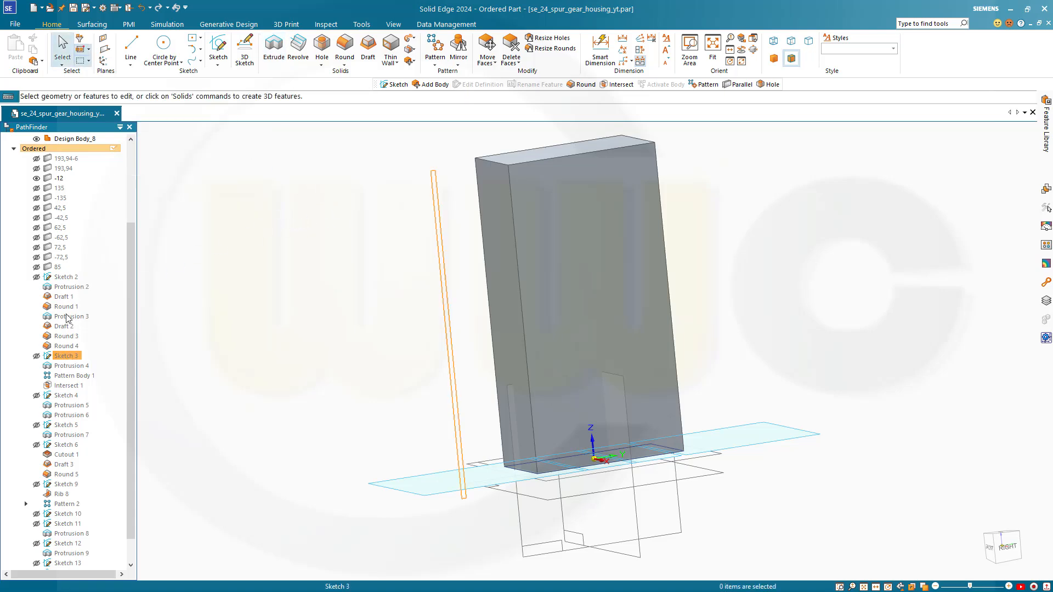
- Hide Design Body_8 and start a sketch on the front XZ plane
scroll(63, 254, "up", 2)
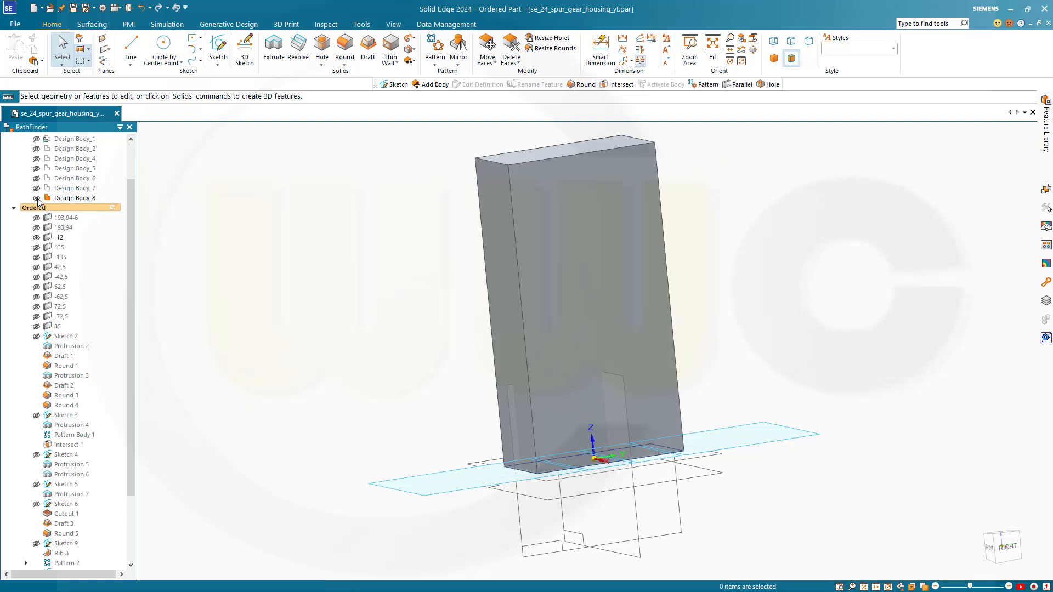
left_click(36, 198)
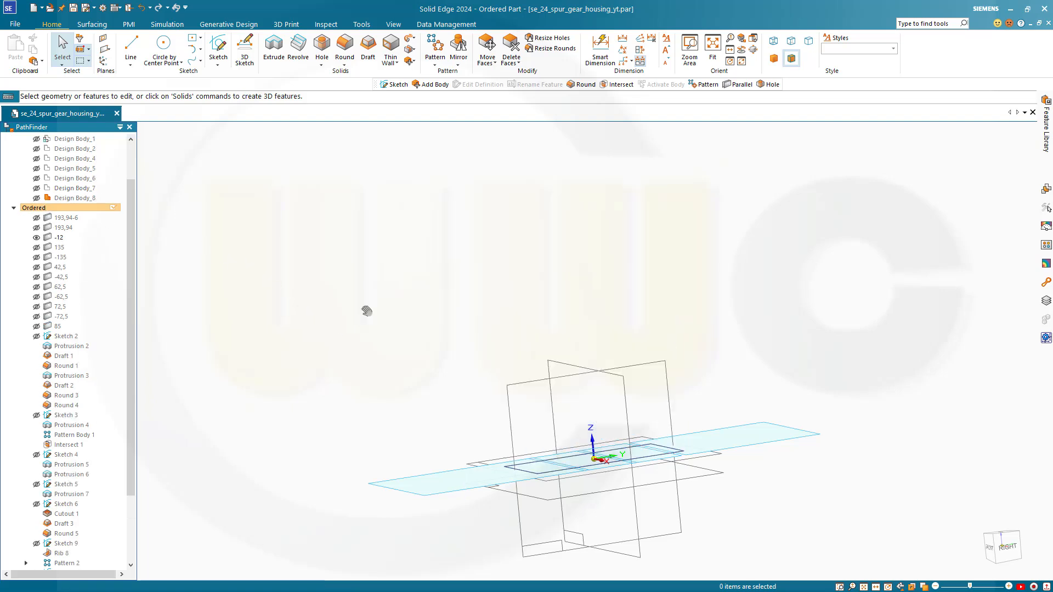
middle_click_drag(364, 308, 515, 350)
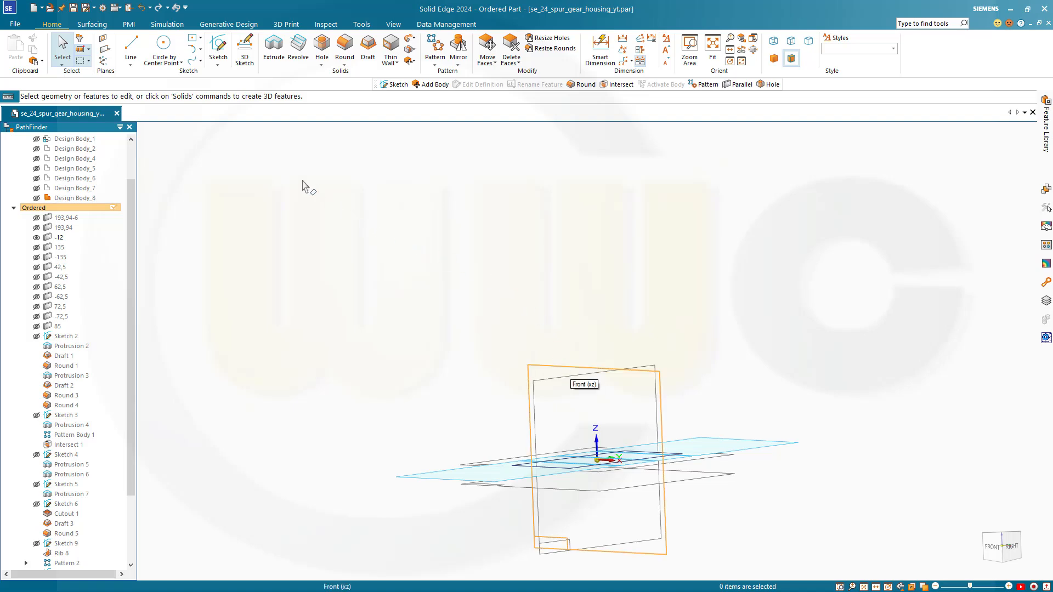
left_click(218, 51)
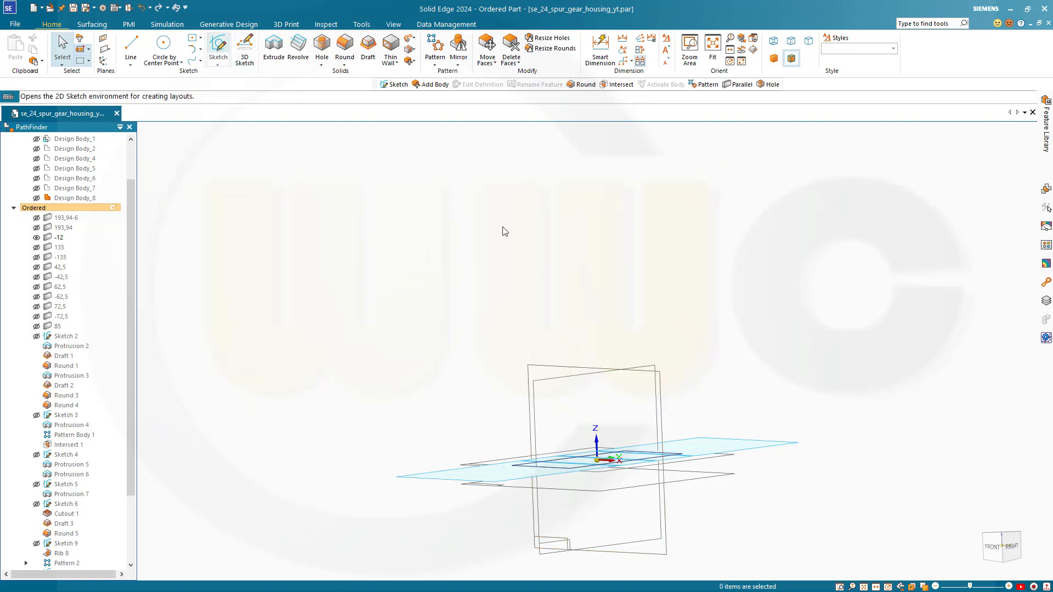
left_click(560, 372)
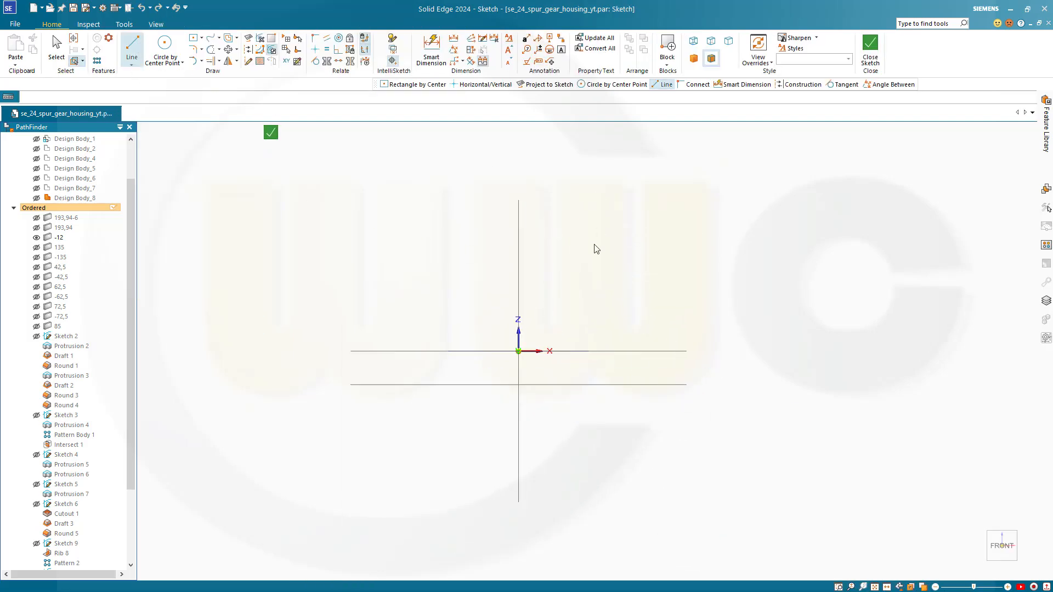
- Draw a closed L-shaped line profile about 34 by 42 mm on the positive X side above the origin, its foot pointing toward the Z axis
left_click(613, 222)
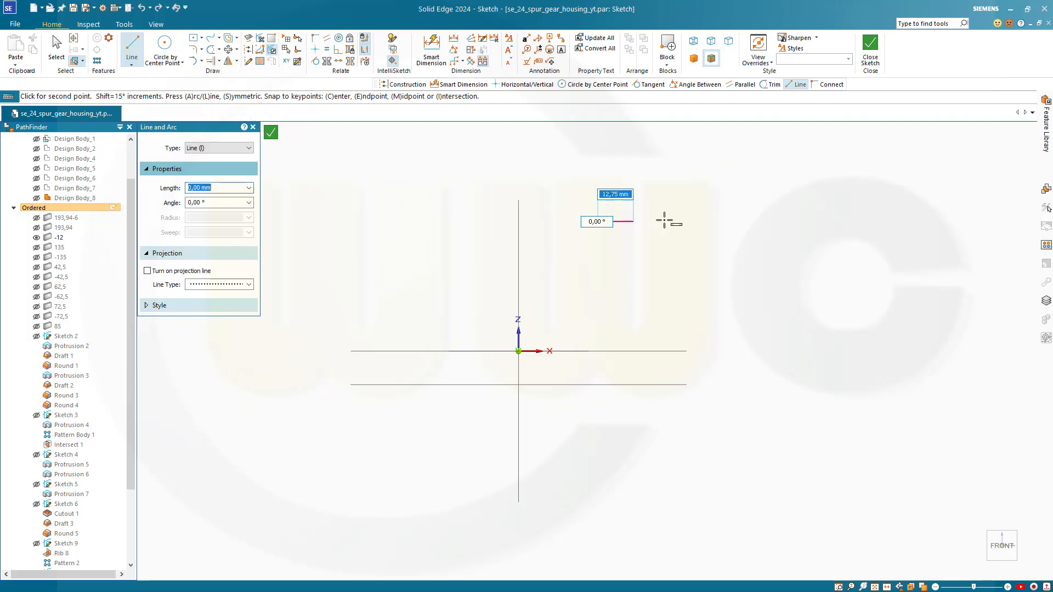
left_click(654, 222)
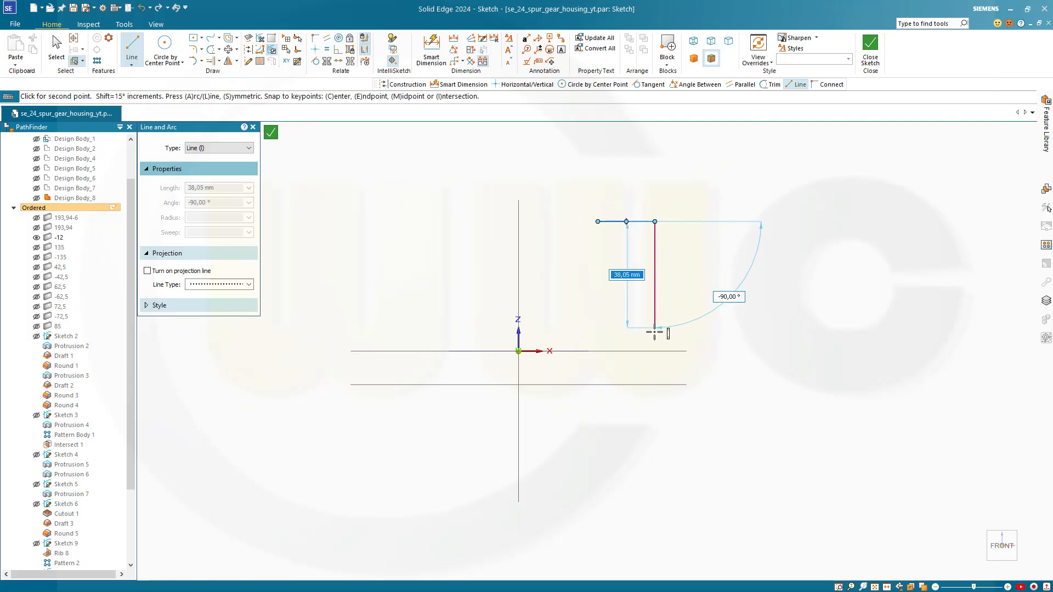
left_click(654, 336)
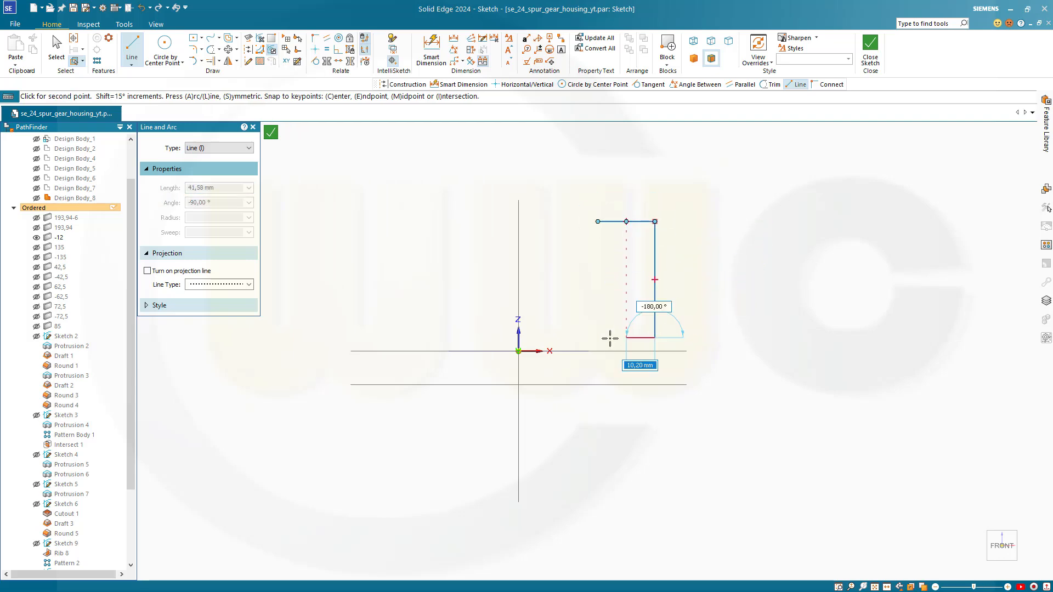
left_click(560, 337)
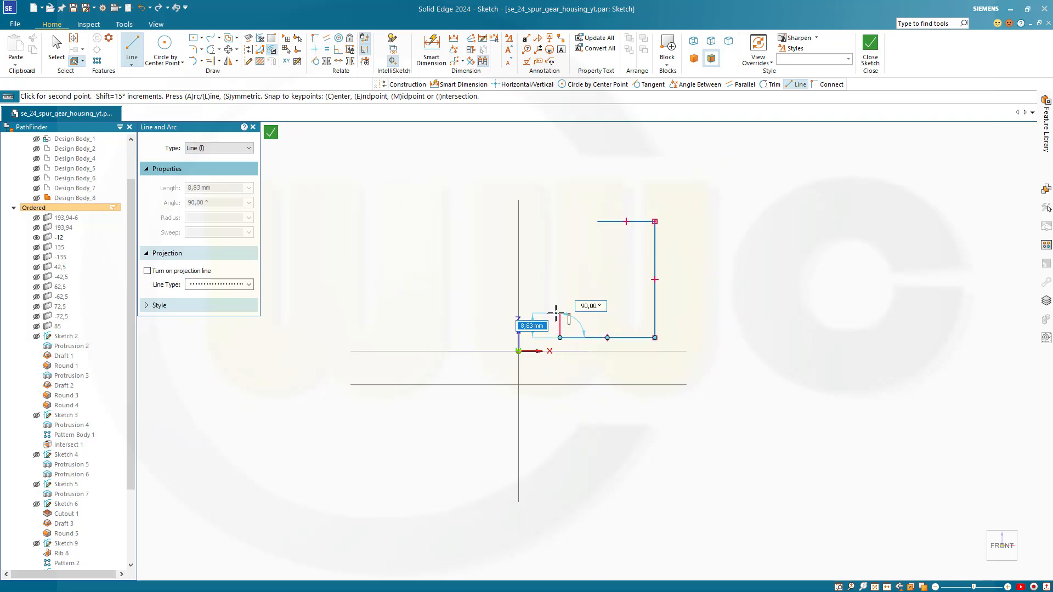
left_click(560, 314)
left_click(598, 313)
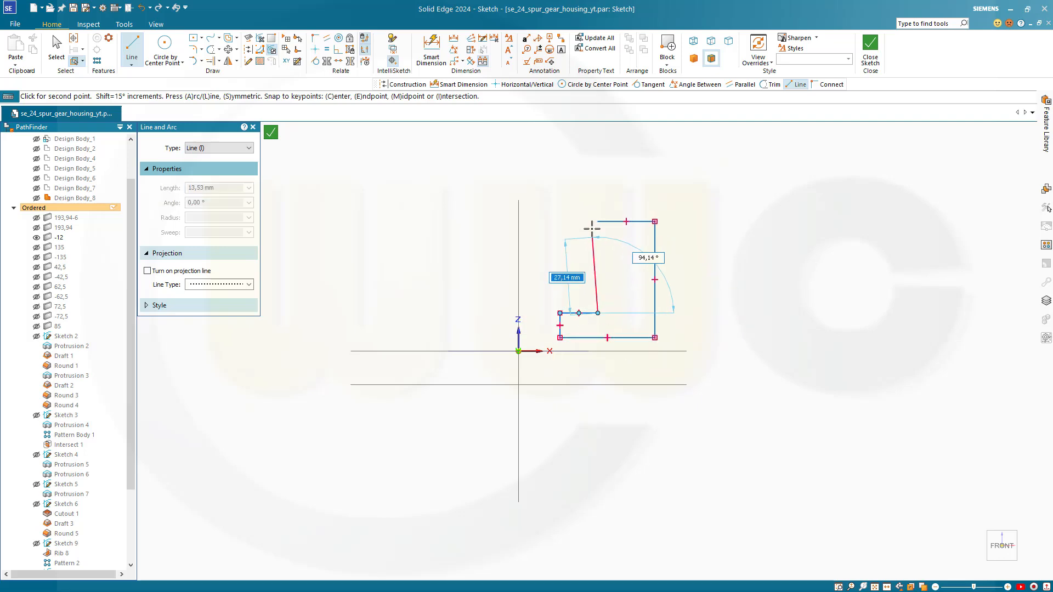
left_click(598, 221)
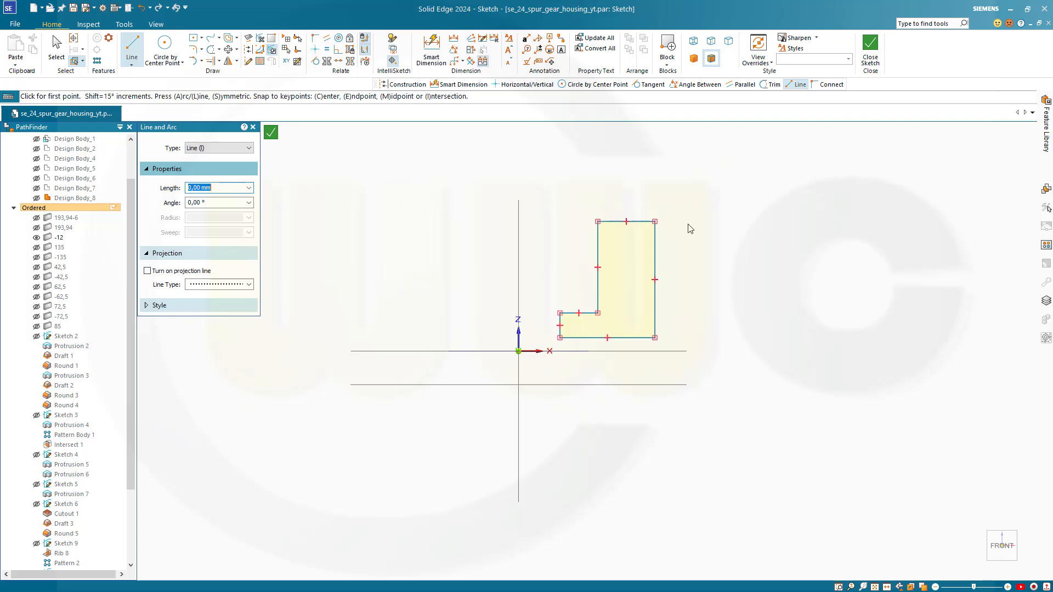
key("Escape")
- Dimension the profile's long outer vertical edge and set its height to 70 mm
left_click(431, 49)
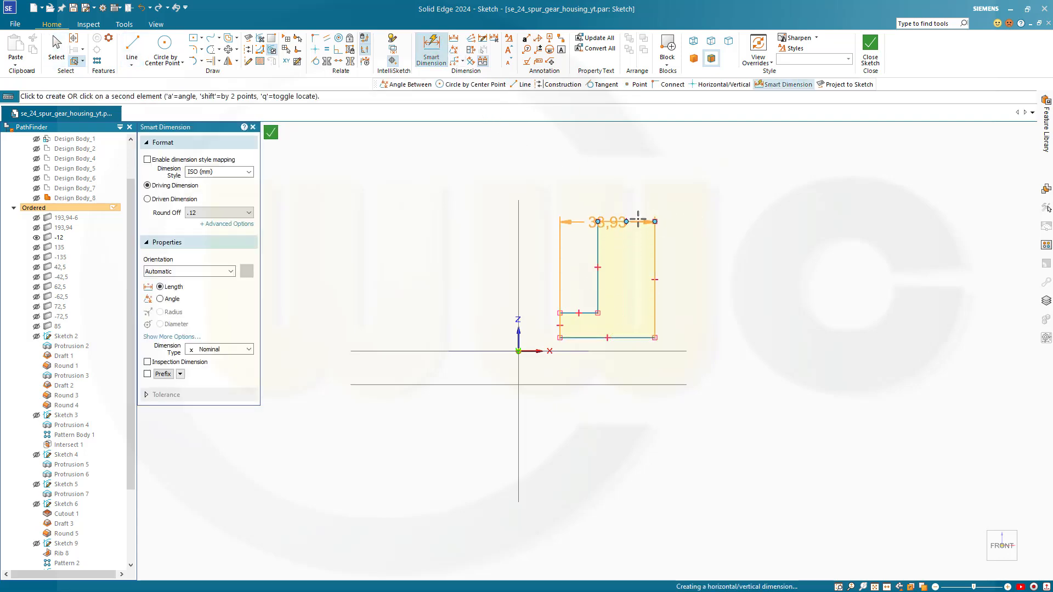
left_click(655, 253)
left_click(708, 270)
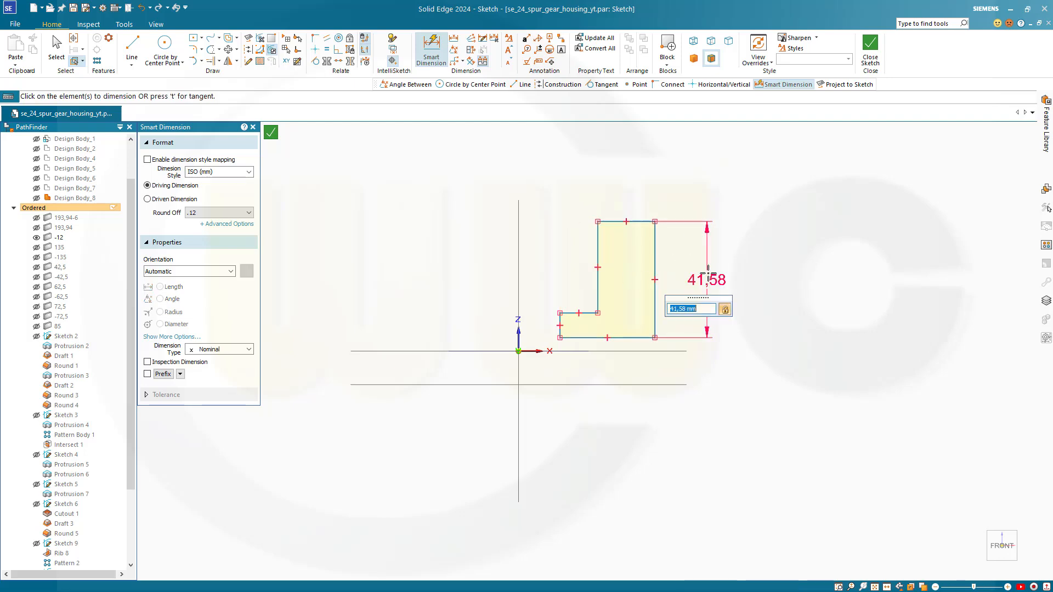
type("70")
key("Return")
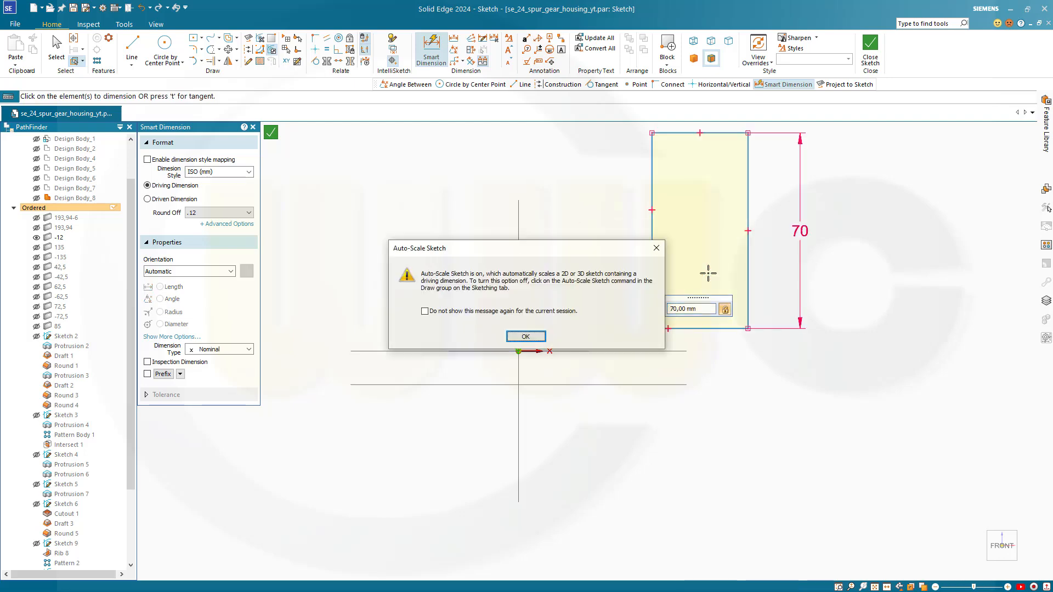
left_click(525, 336)
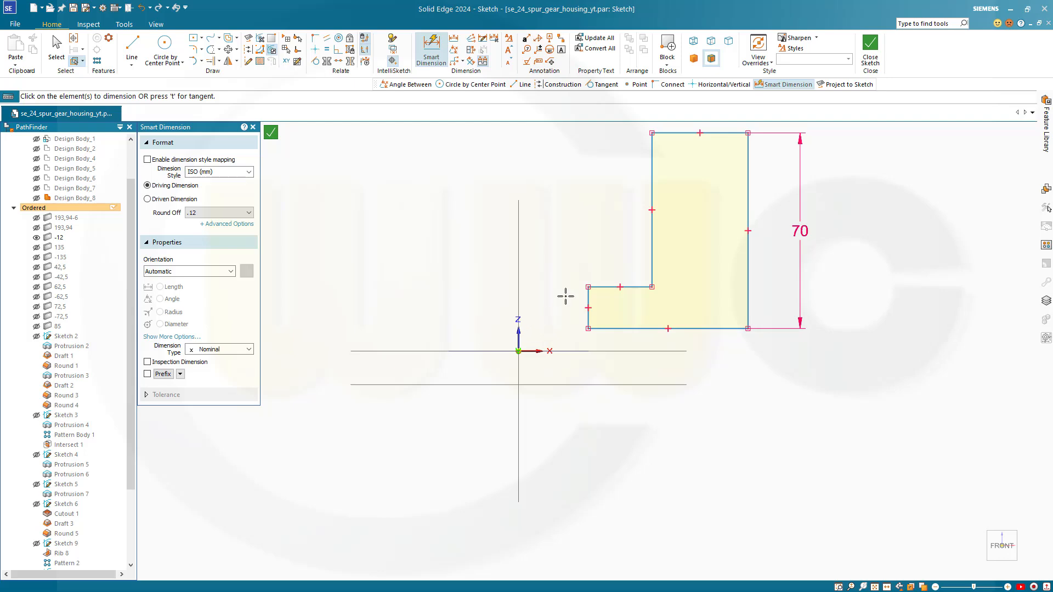
- Dimension the height of the profile's foot between its two horizontal edges and set it to 15 mm
left_click(602, 287)
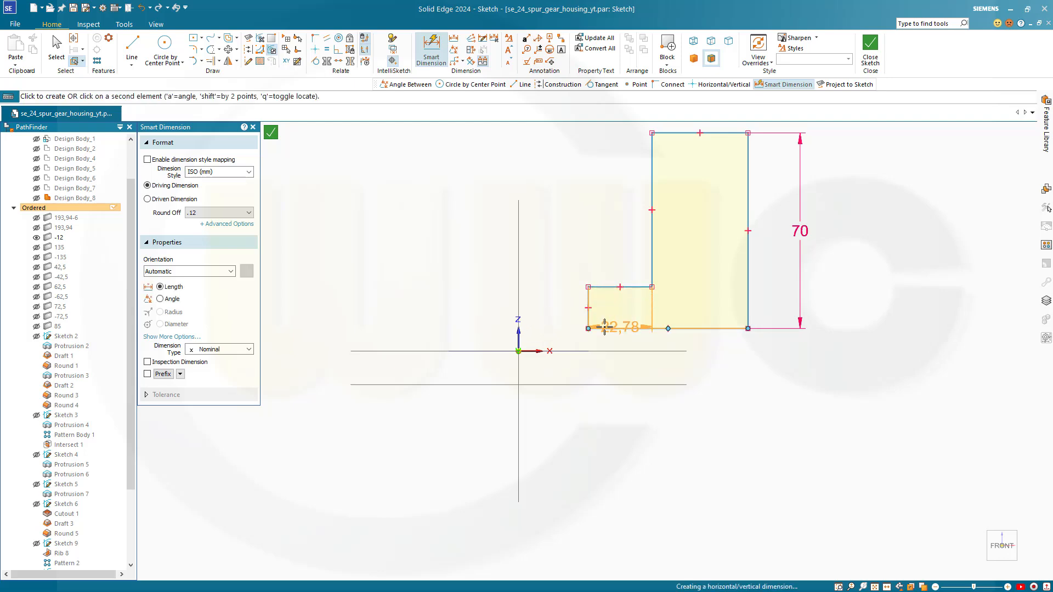
left_click(599, 328)
left_click(563, 309)
type("15")
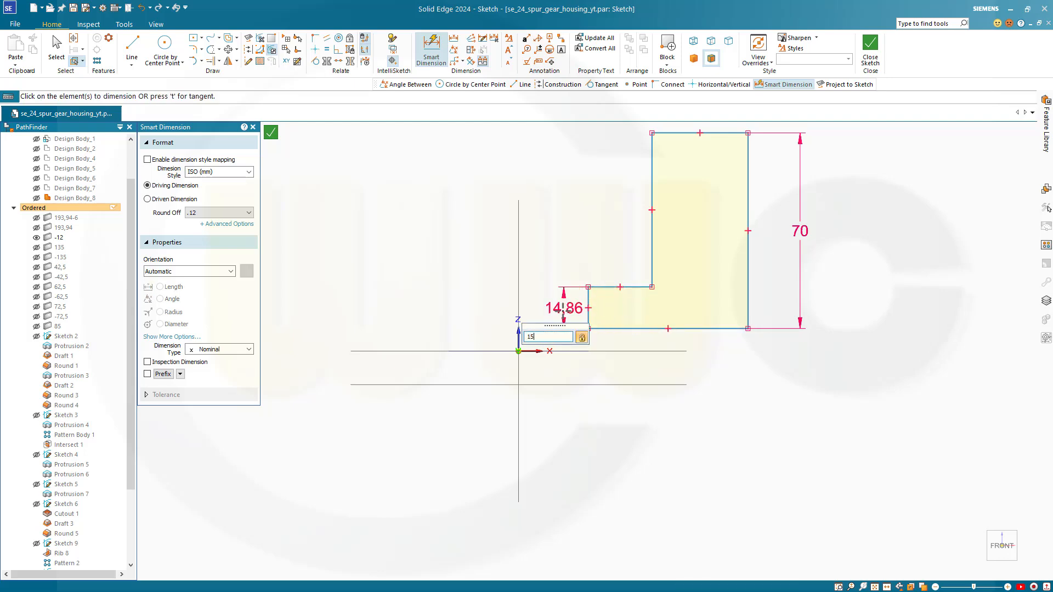
key("Return")
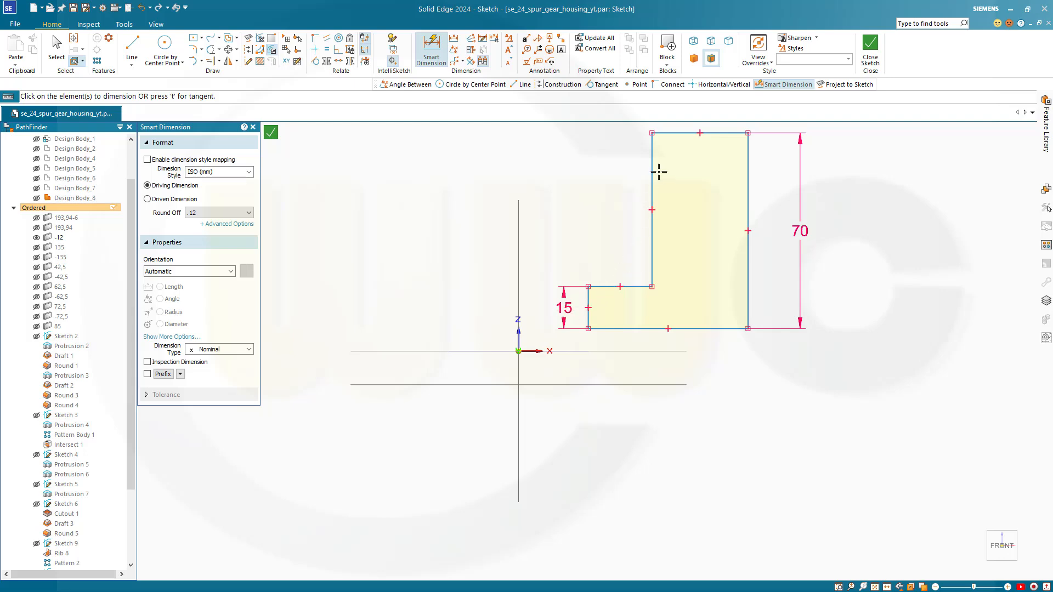
- Dimension the profile's overall width between the foot's end and the outer vertical edge, and set it to 40 mm
left_click(589, 317)
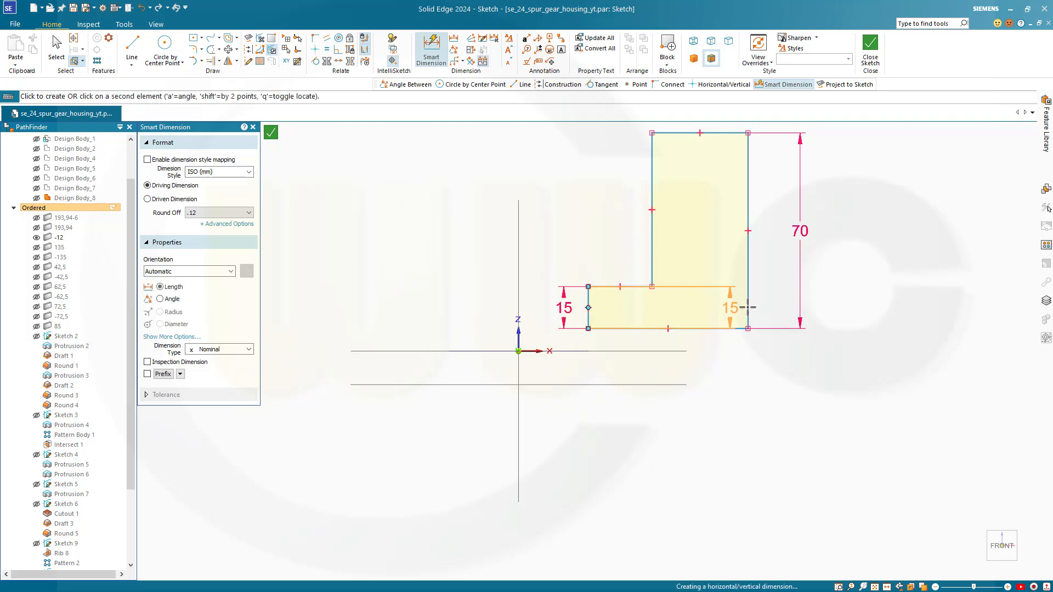
left_click(748, 301)
left_click(682, 406)
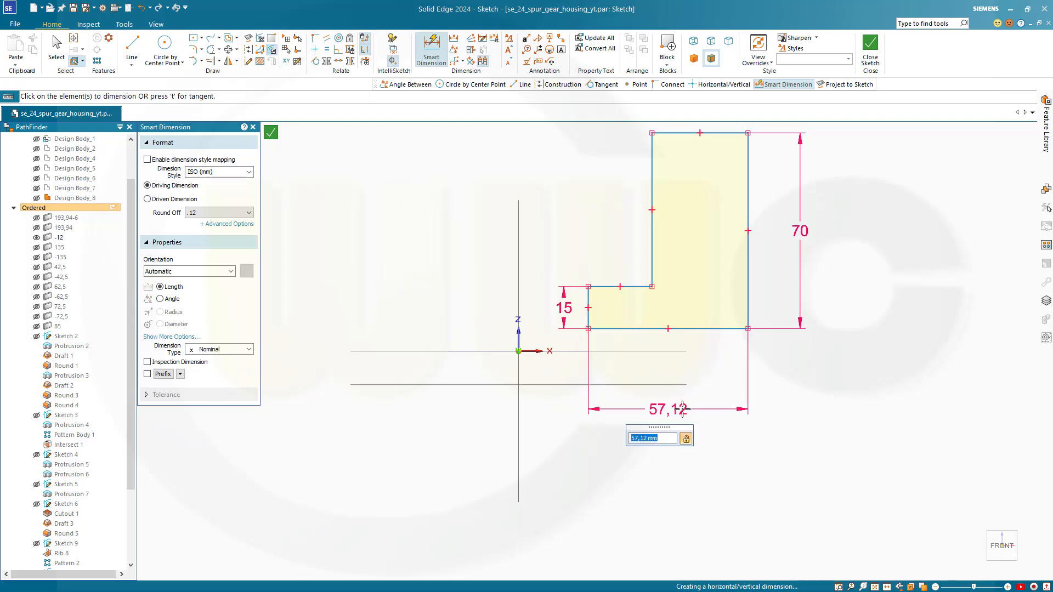
type("40")
key("Return")
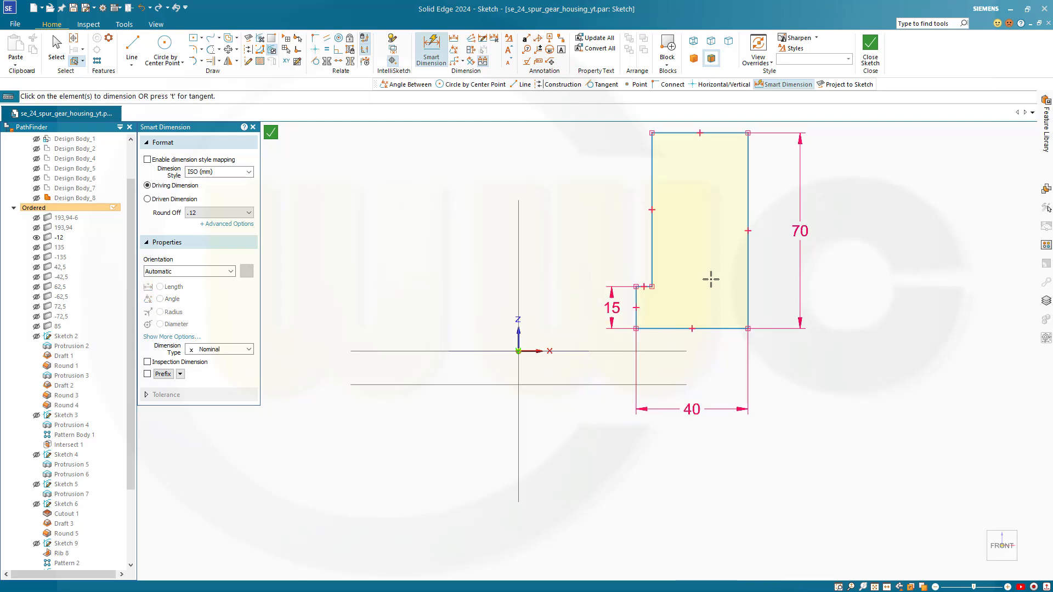
- Dimension the width of the profile's upright section between its two long vertical edges and set it to 30 mm
left_click(652, 247)
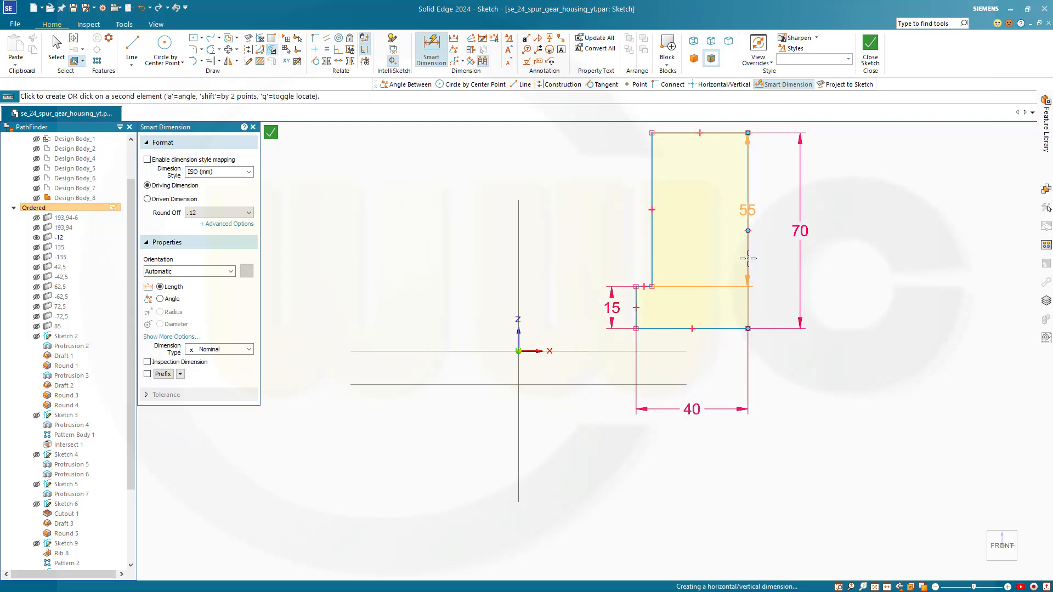
left_click(740, 242)
middle_click_drag(702, 205, 709, 318, "shift")
left_click(700, 198)
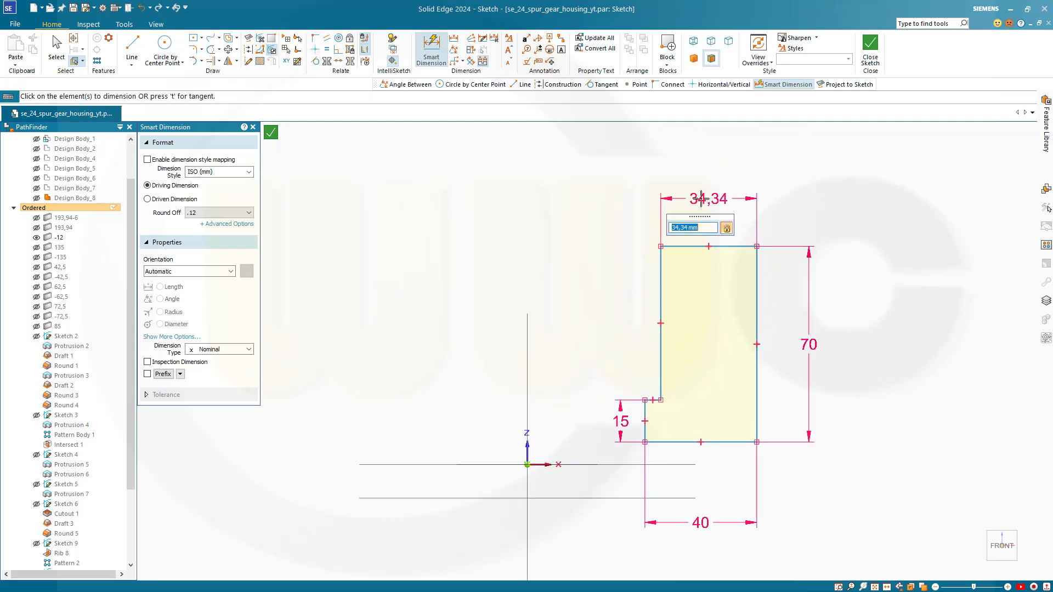
type("30")
key("Return")
key("Escape")
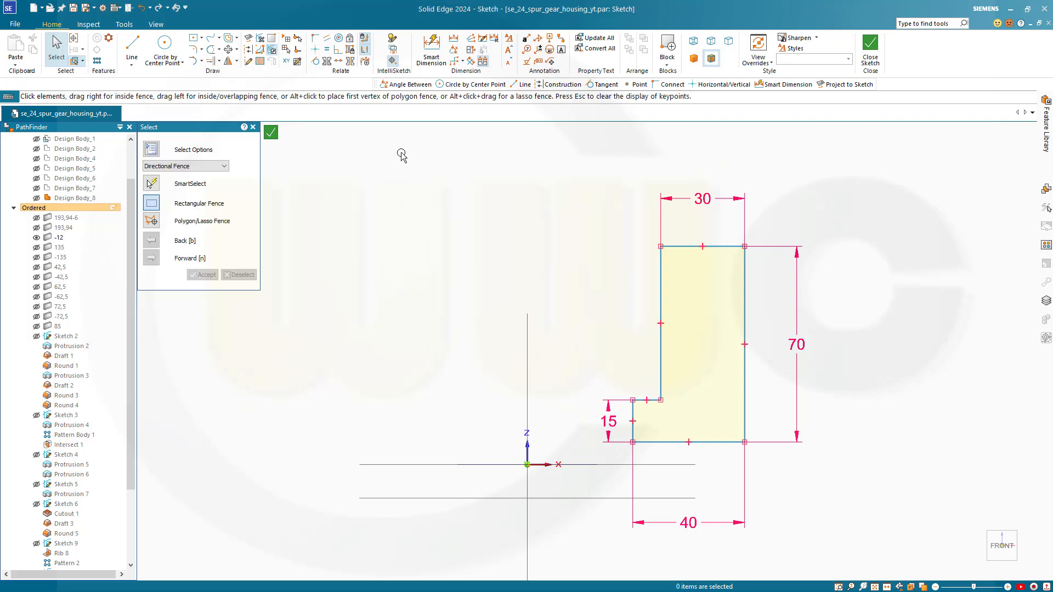
- Make the profile's bottom edge collinear with the lower horizontal reference line
left_click(338, 61)
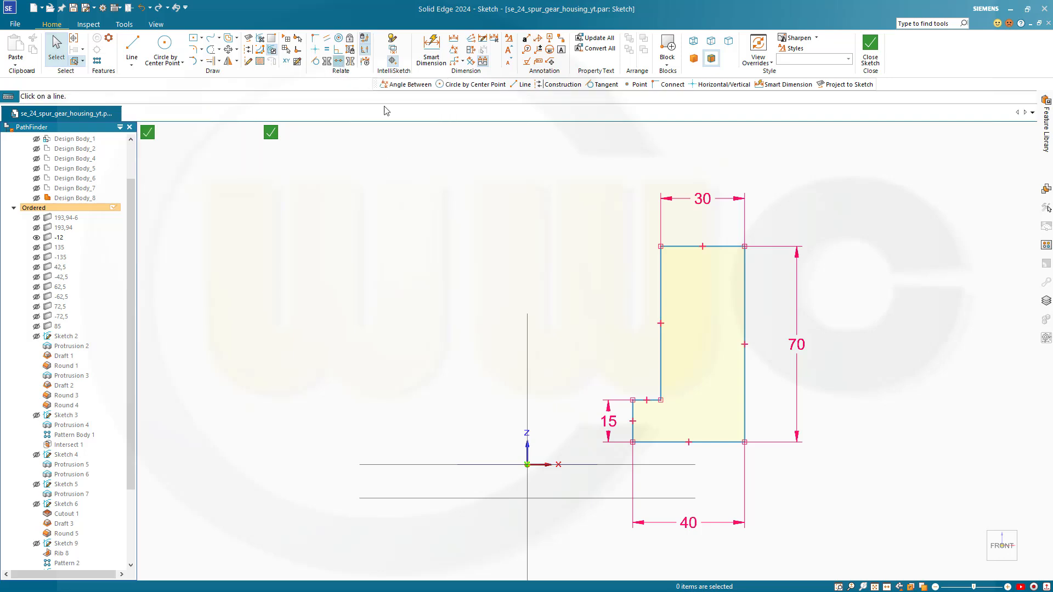
left_click(584, 498)
left_click(664, 439)
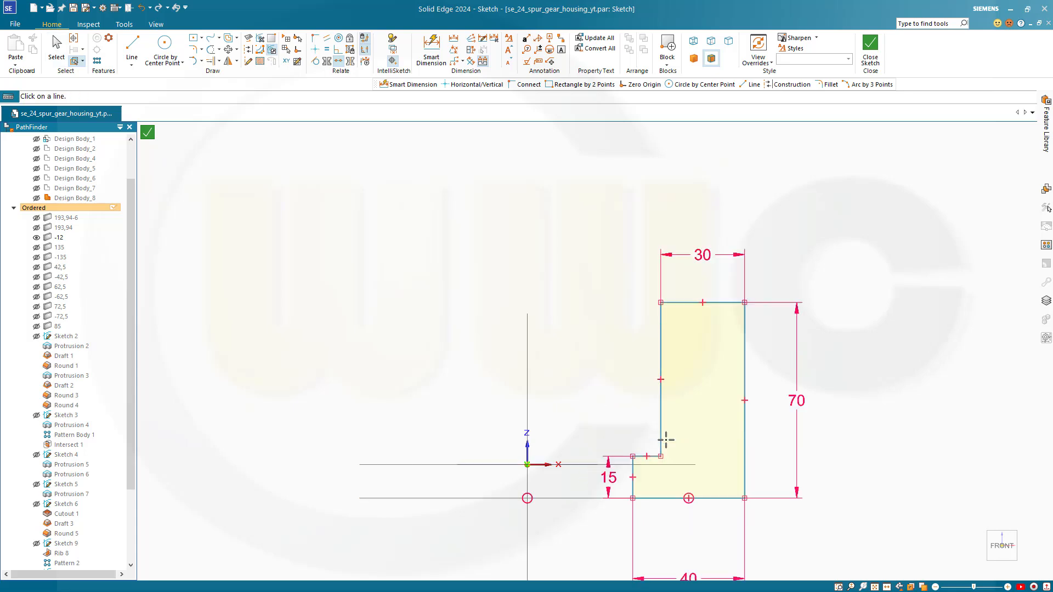
key("Escape")
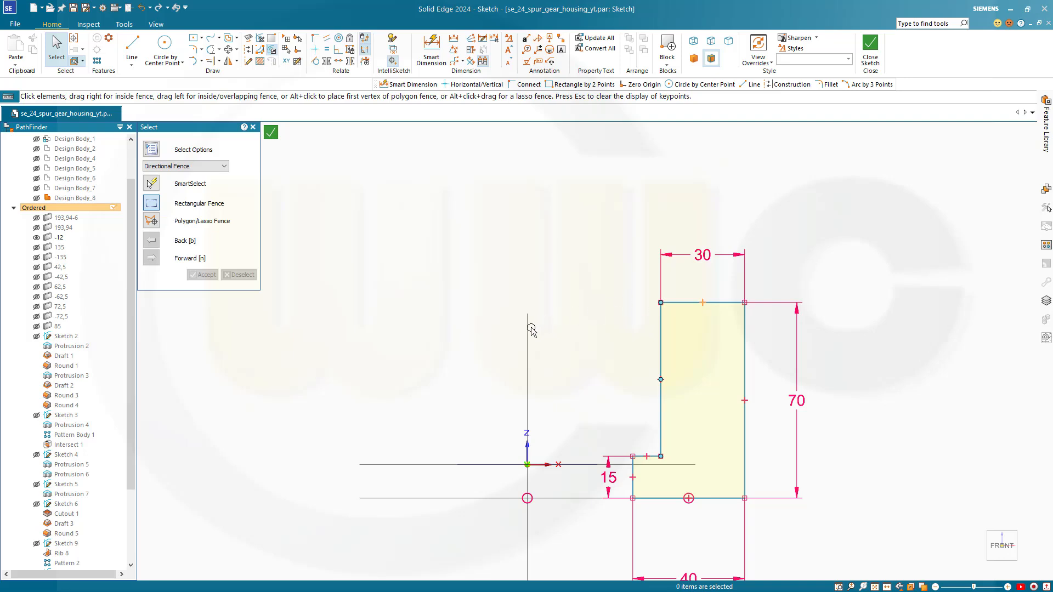
- Connect the midpoint of the profile's top edge to the vertical reference line and finish the sketch
left_click(315, 39)
left_click(704, 302)
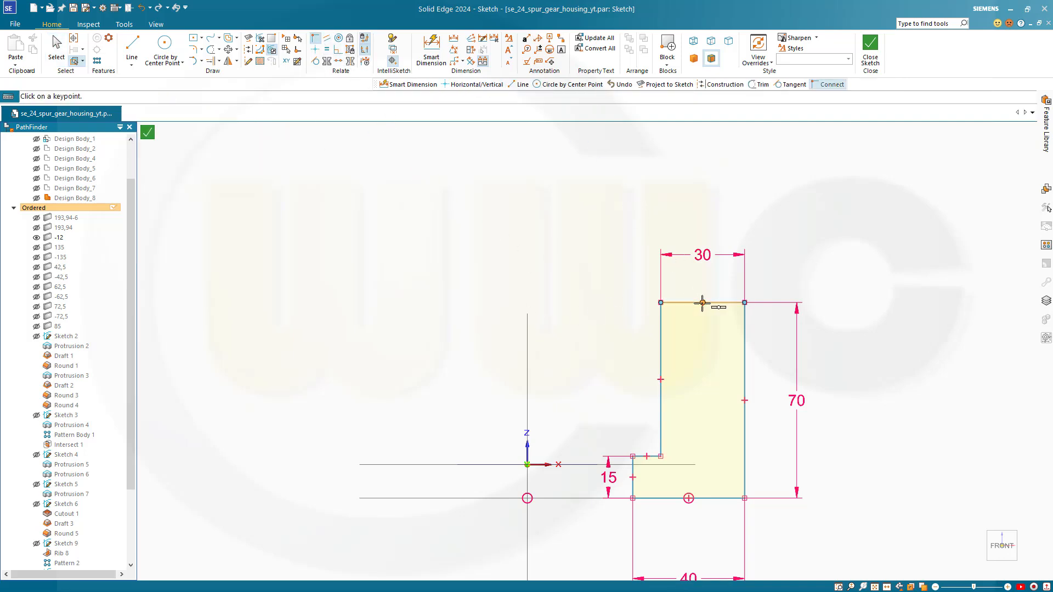
left_click(527, 322)
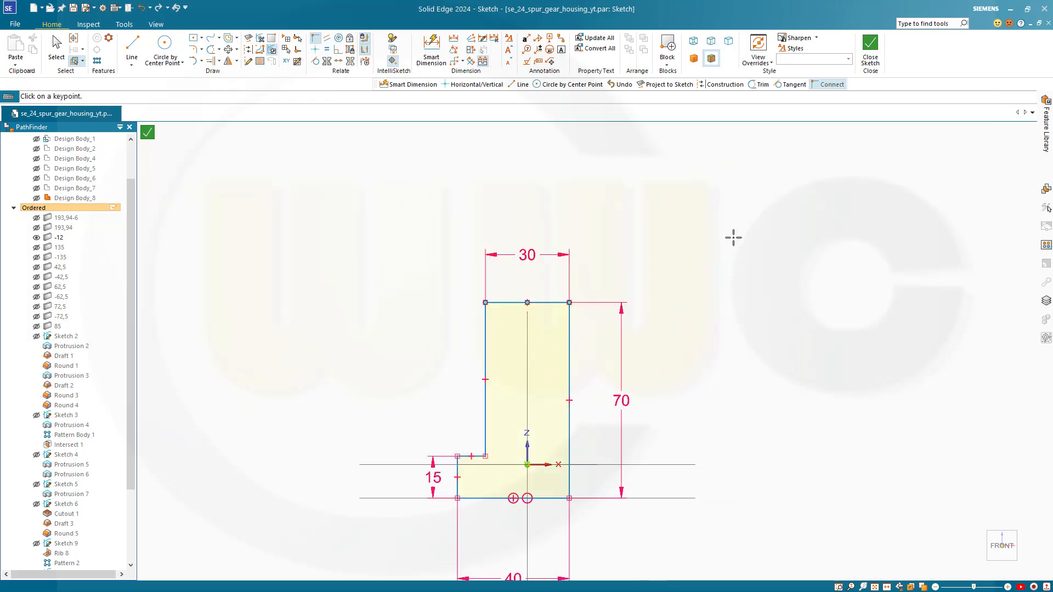
left_click(875, 60)
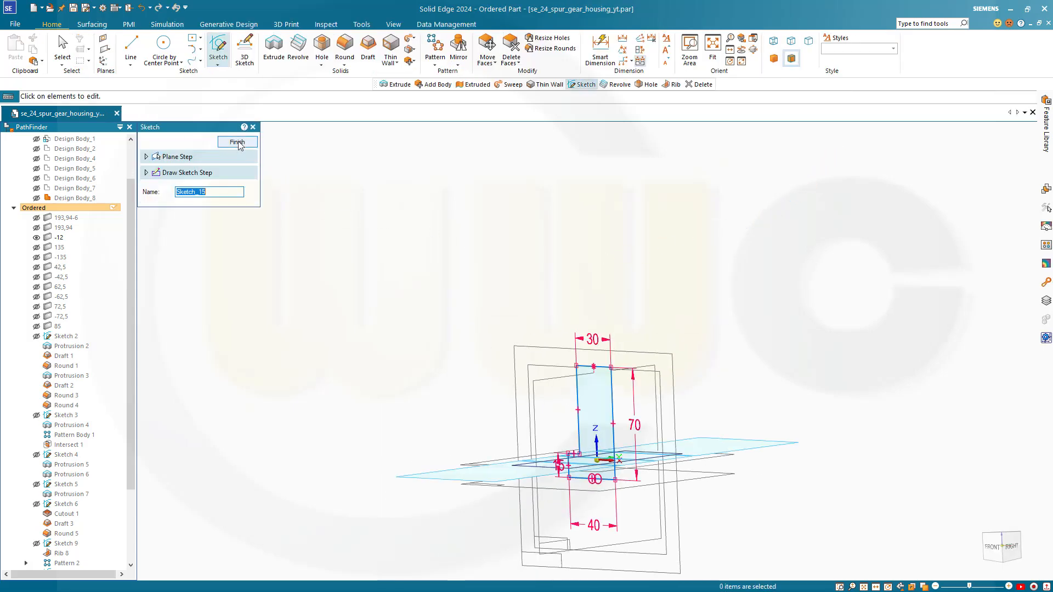
left_click(237, 143)
left_click(237, 142)
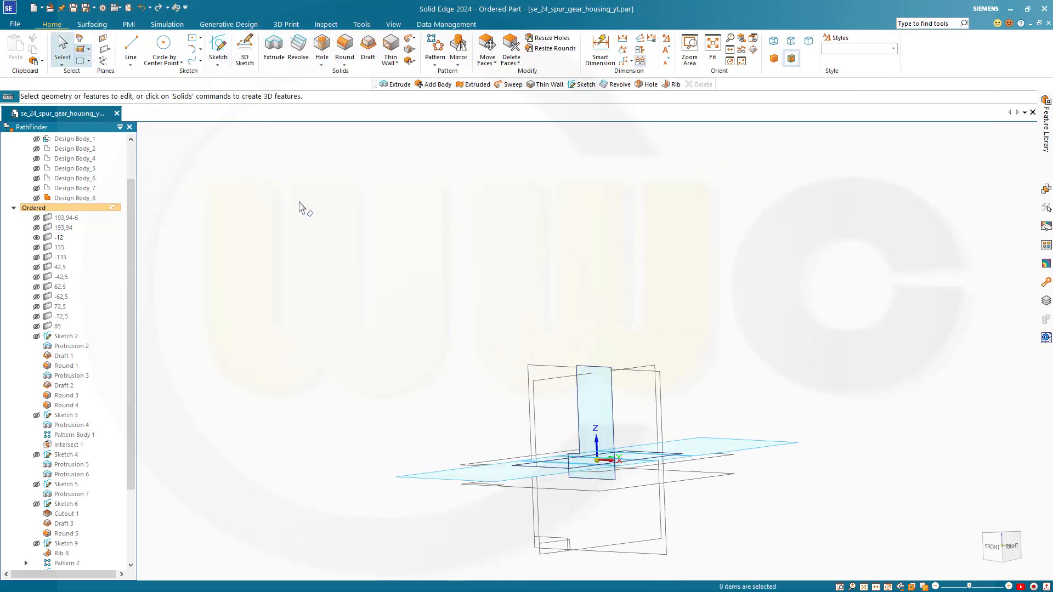
- Add a new part body named Design Body_9
scroll(378, 318, "up", 2)
scroll(378, 318, "down", 2)
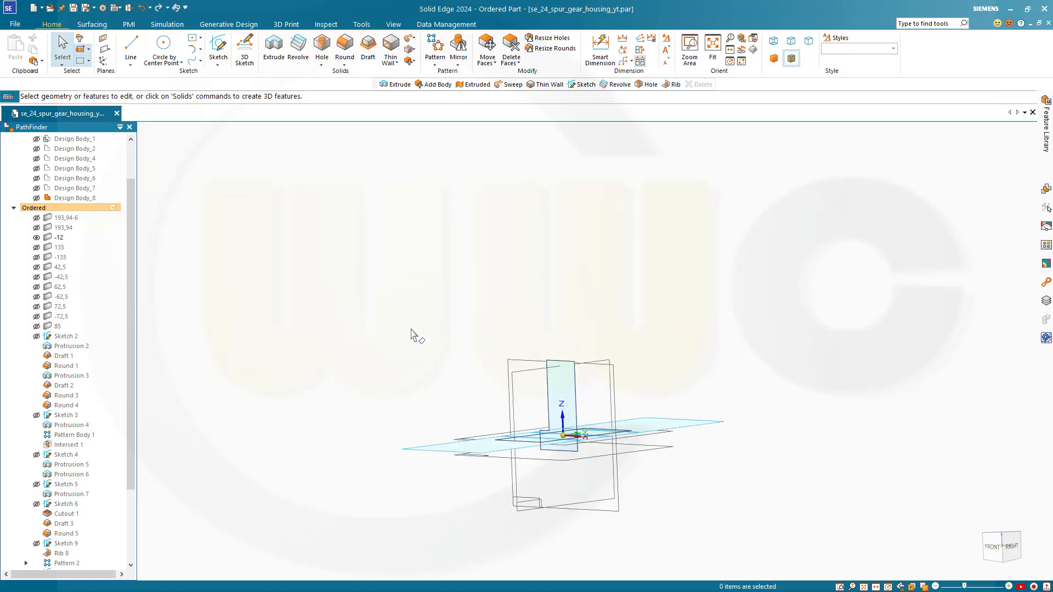
middle_click_drag(404, 352, 385, 364)
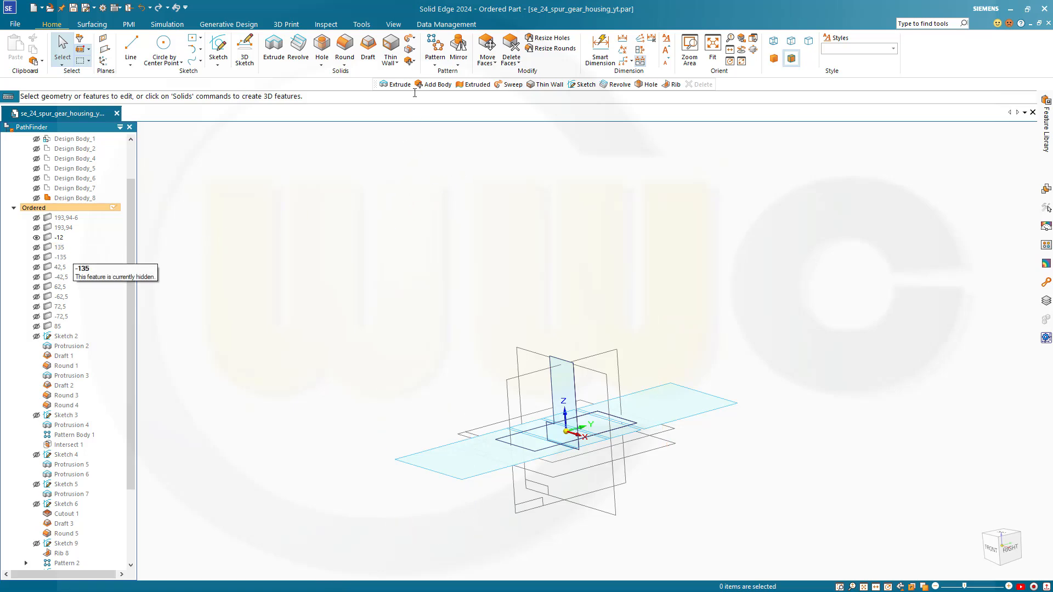
left_click(413, 62)
left_click(412, 74)
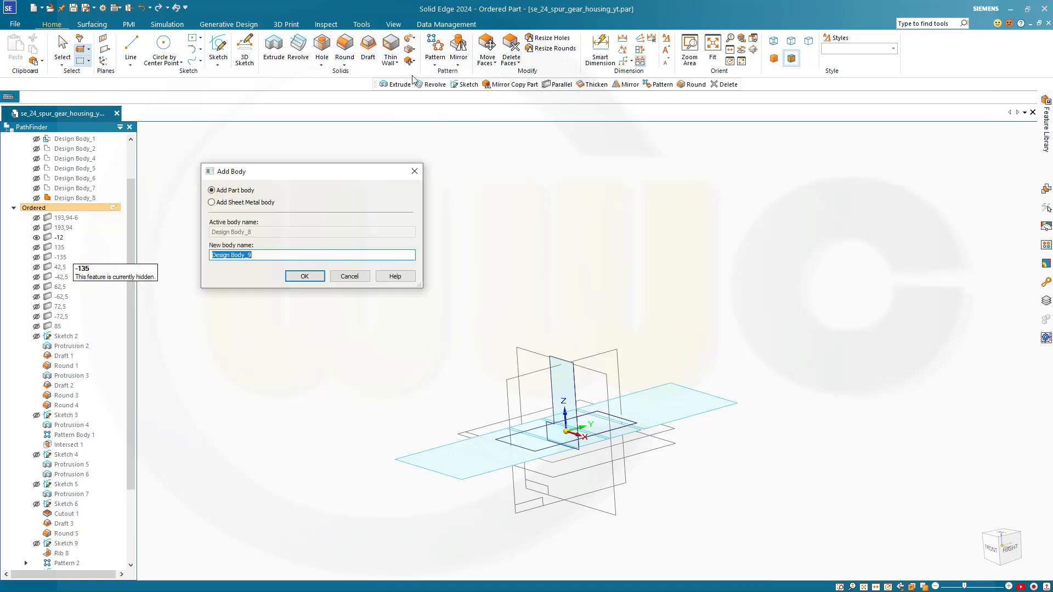
left_click(305, 276)
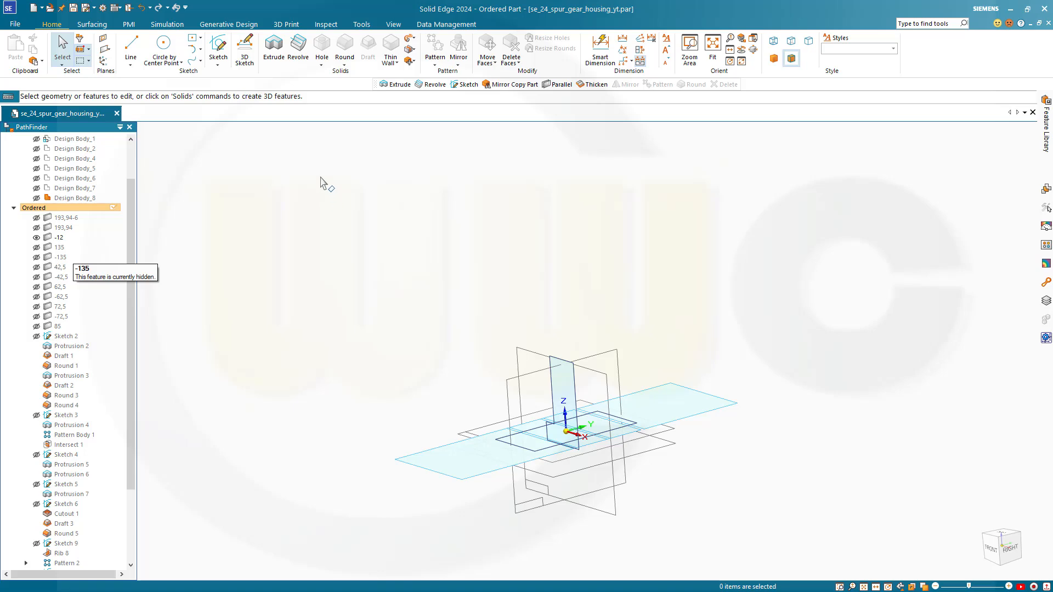
- Start extruding the L-shaped profile with a From/To extent and pick plane -135 as the From surface
left_click(281, 60)
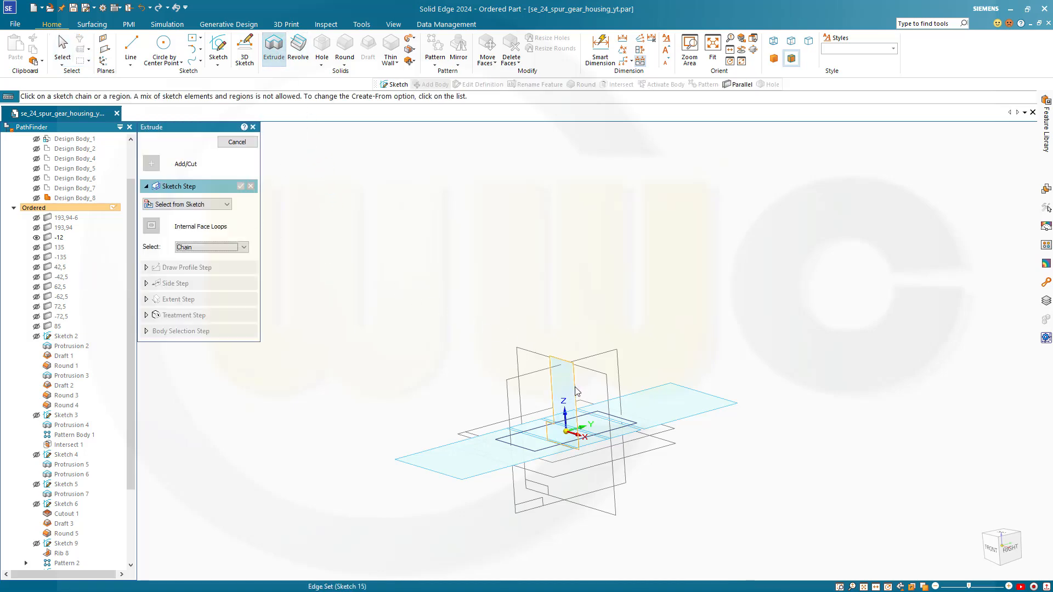
left_click(565, 373)
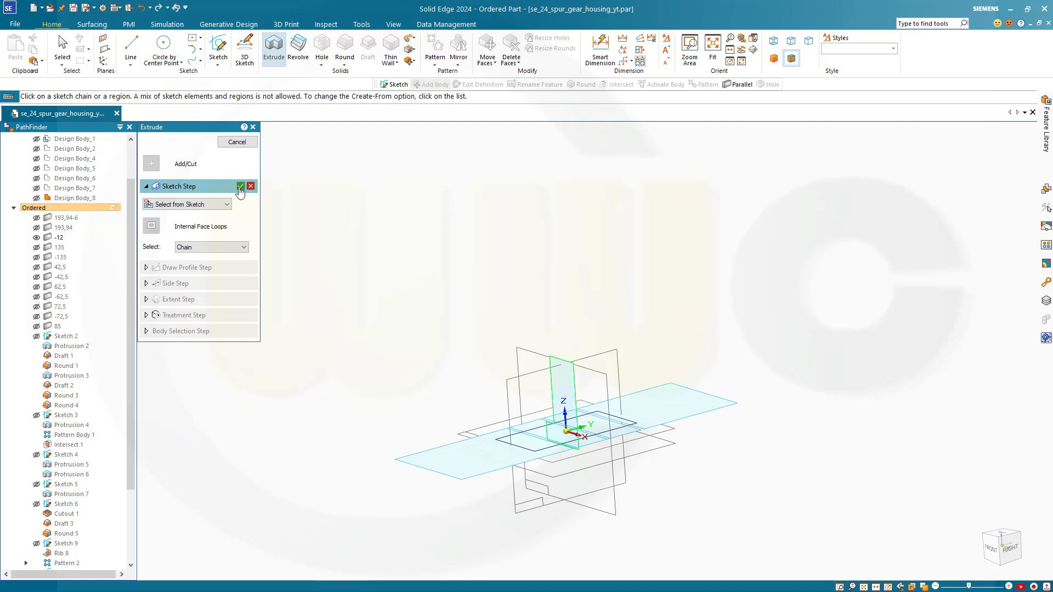
left_click(240, 187)
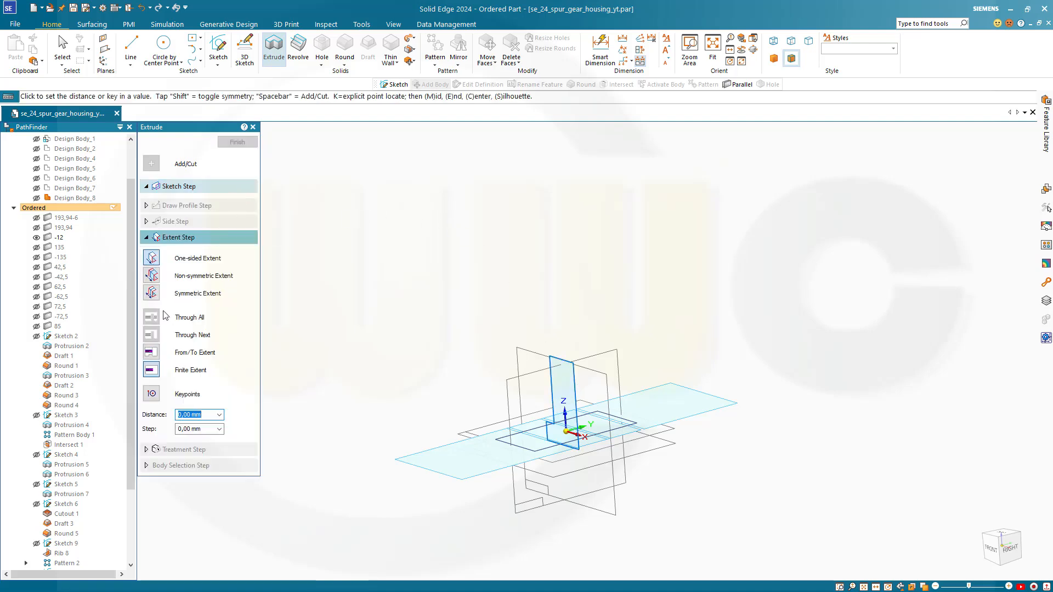
left_click(151, 352)
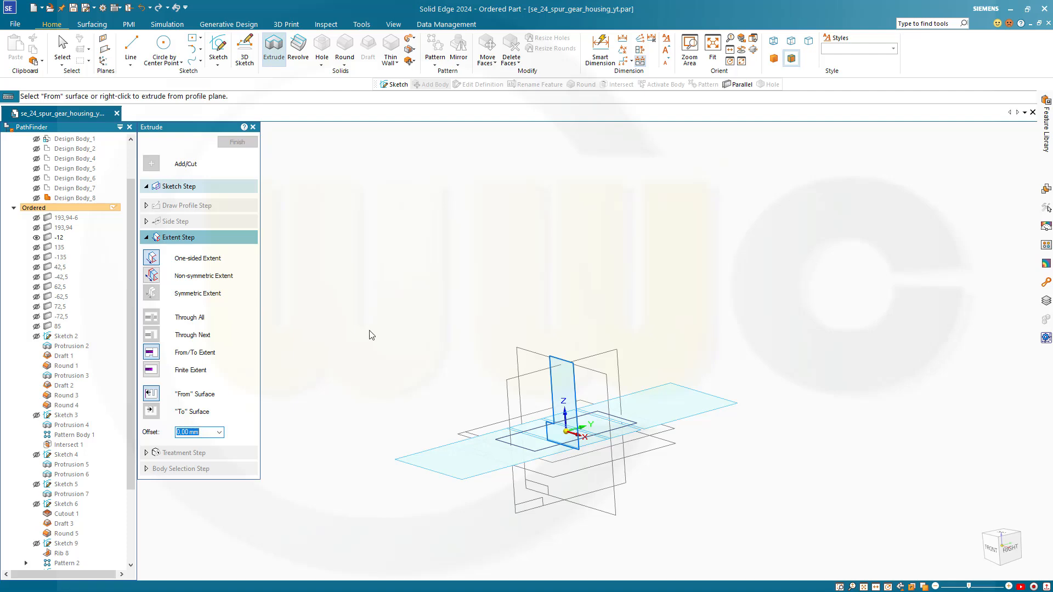
type("2")
left_click(153, 395)
left_click(62, 258)
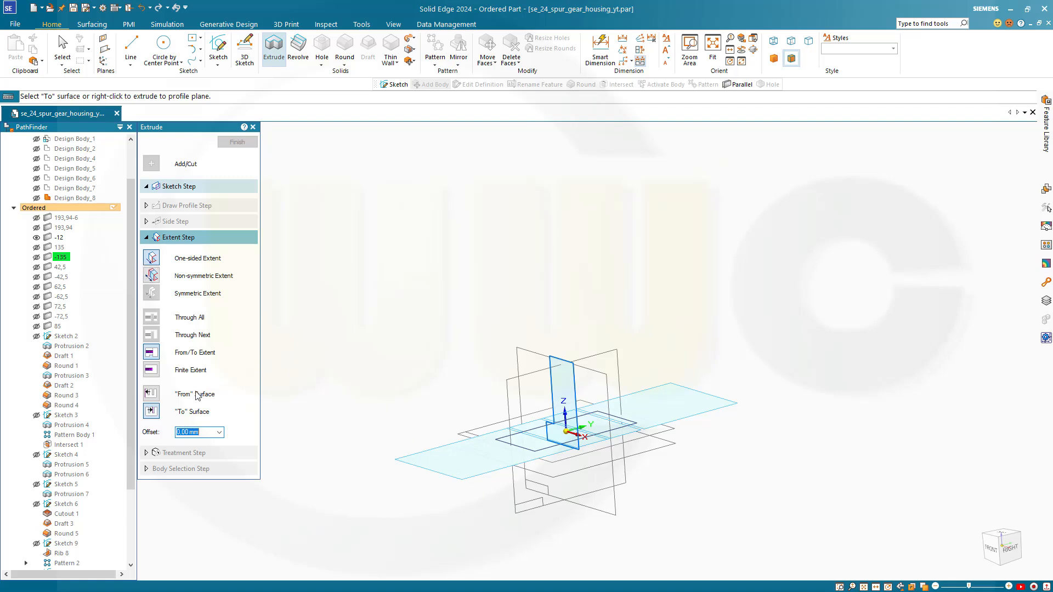
- Redefine the From surface as plane -135 with a 2 mm outward offset, and pick plane 135 as the To surface
left_click(149, 395)
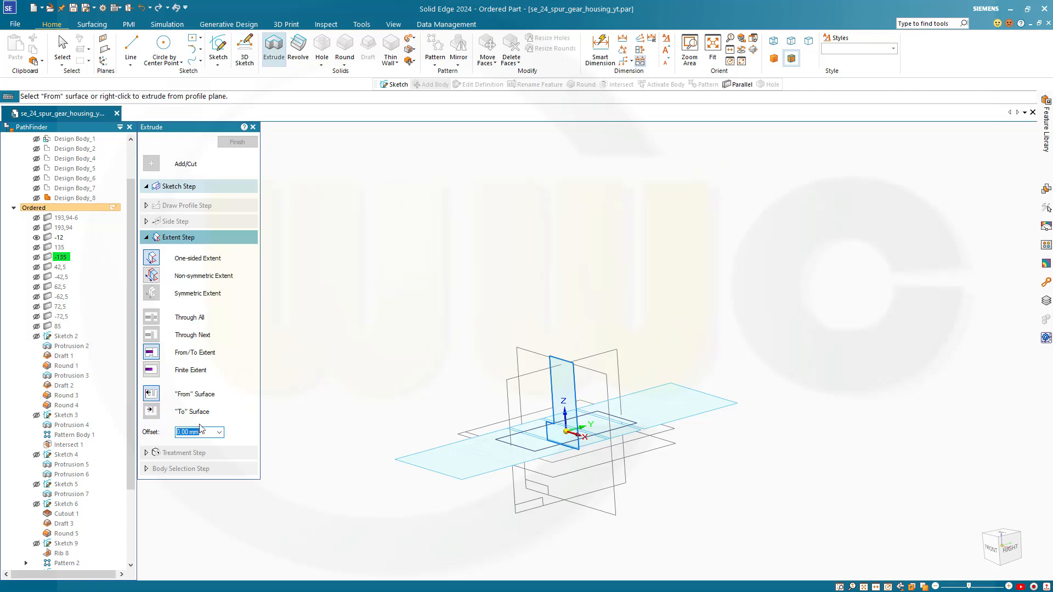
type("2")
key("Tab")
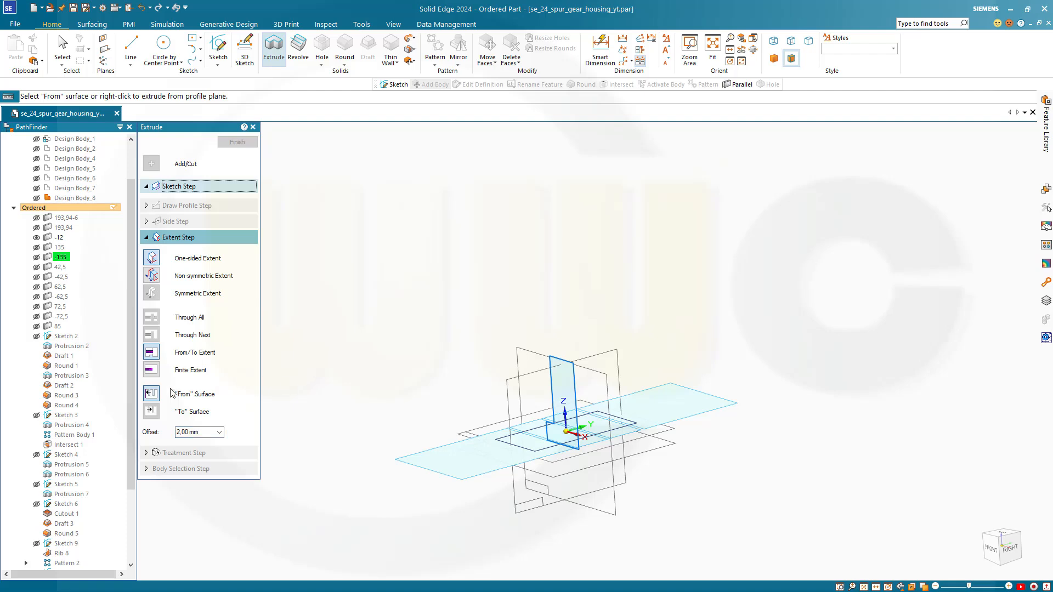
left_click(62, 259)
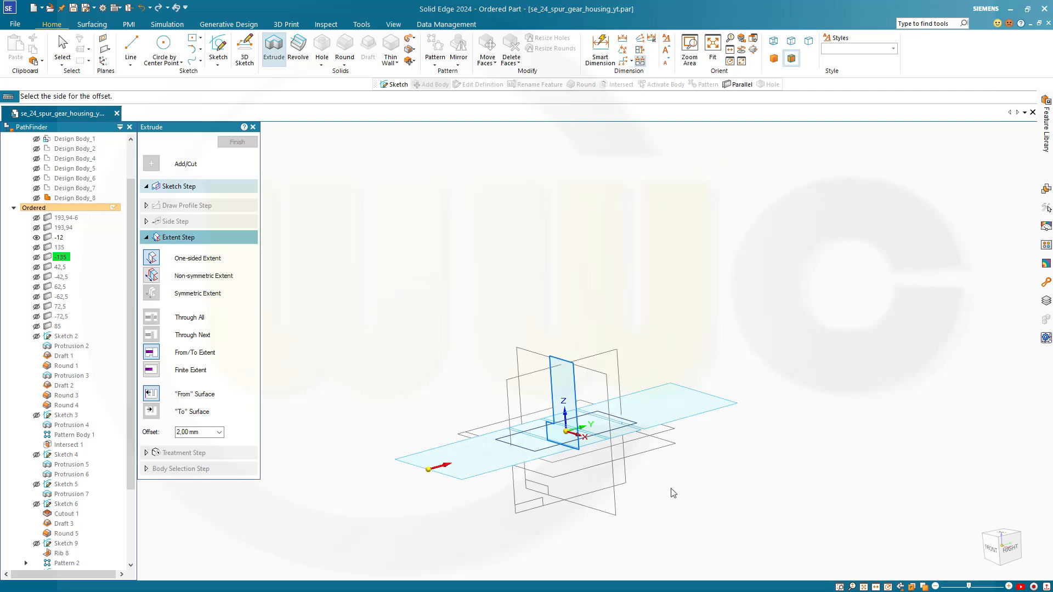
left_click(389, 506)
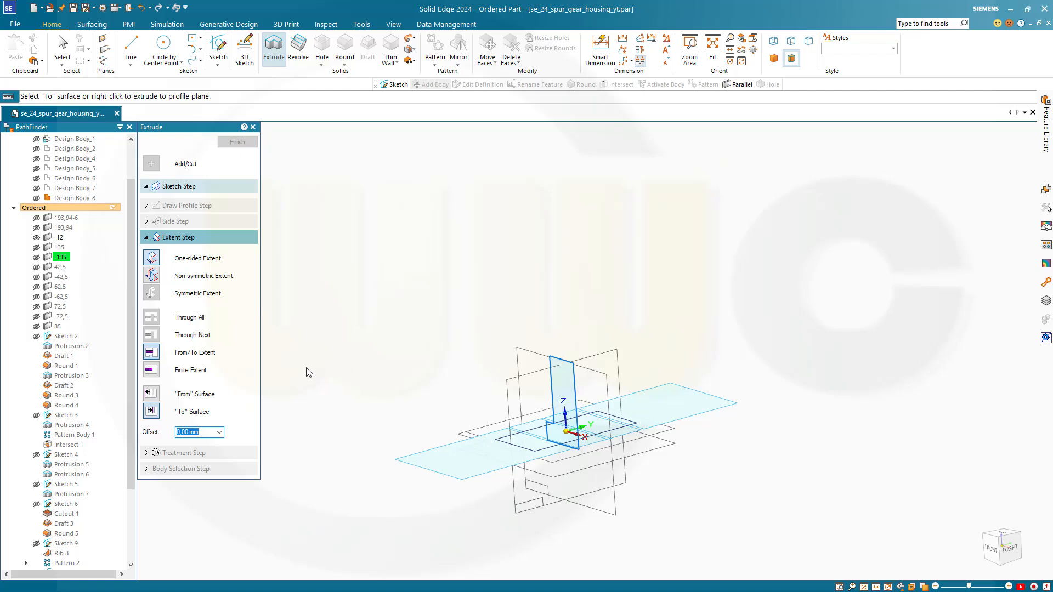
left_click(60, 255)
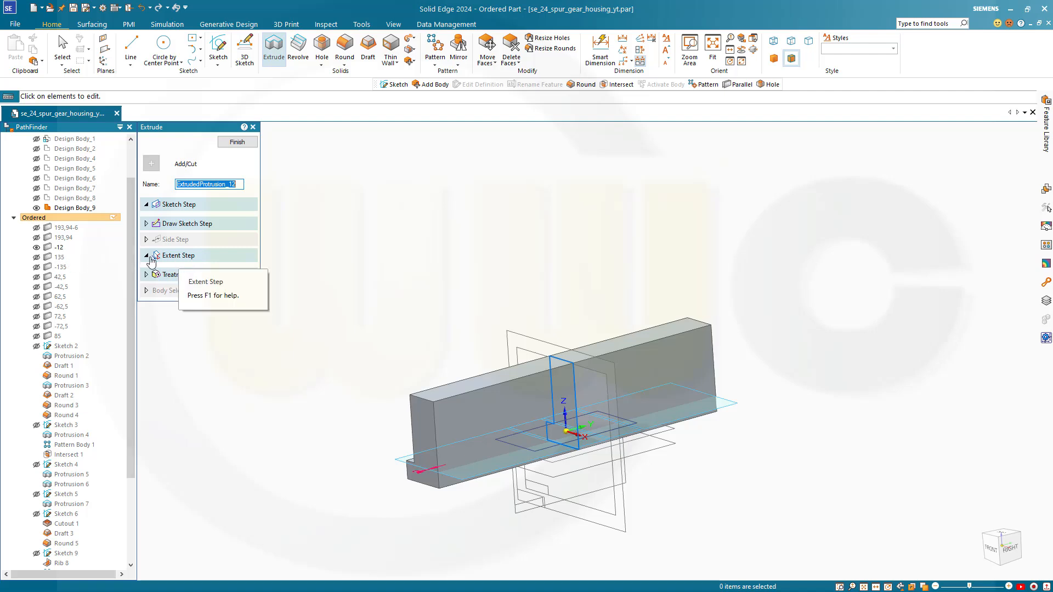
- Redefine the extrusion's To surface as plane 135 with a 2 mm outward offset and finish the extrusion
left_click(150, 256)
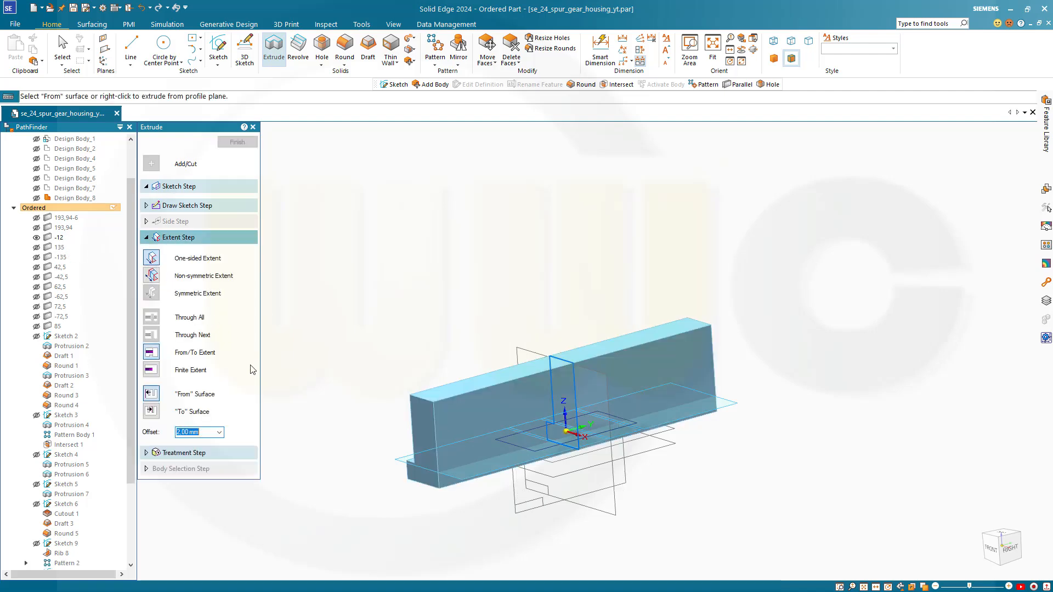
left_click(152, 411)
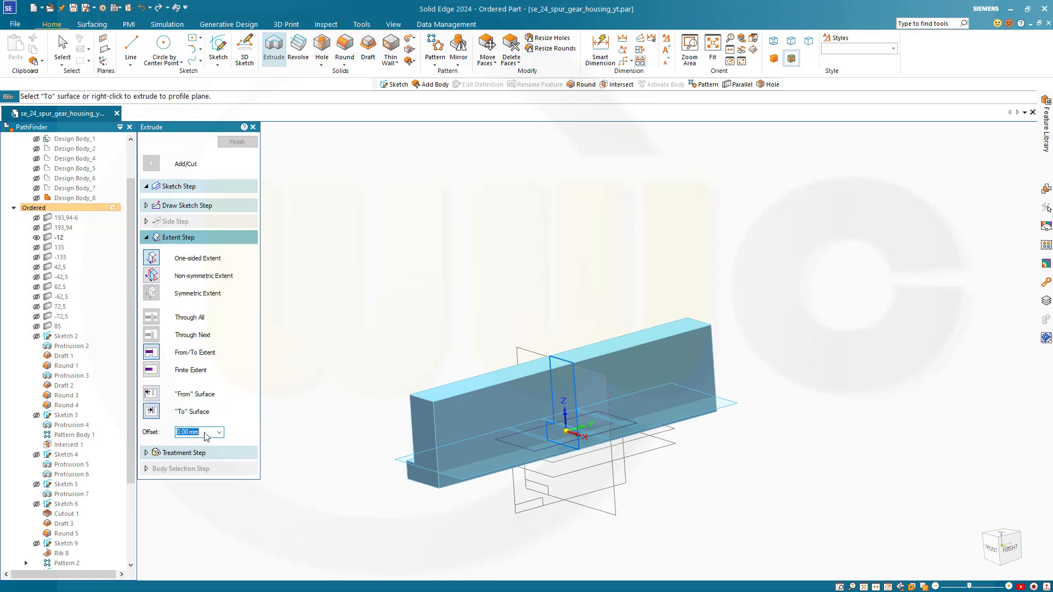
type("2")
key("Tab")
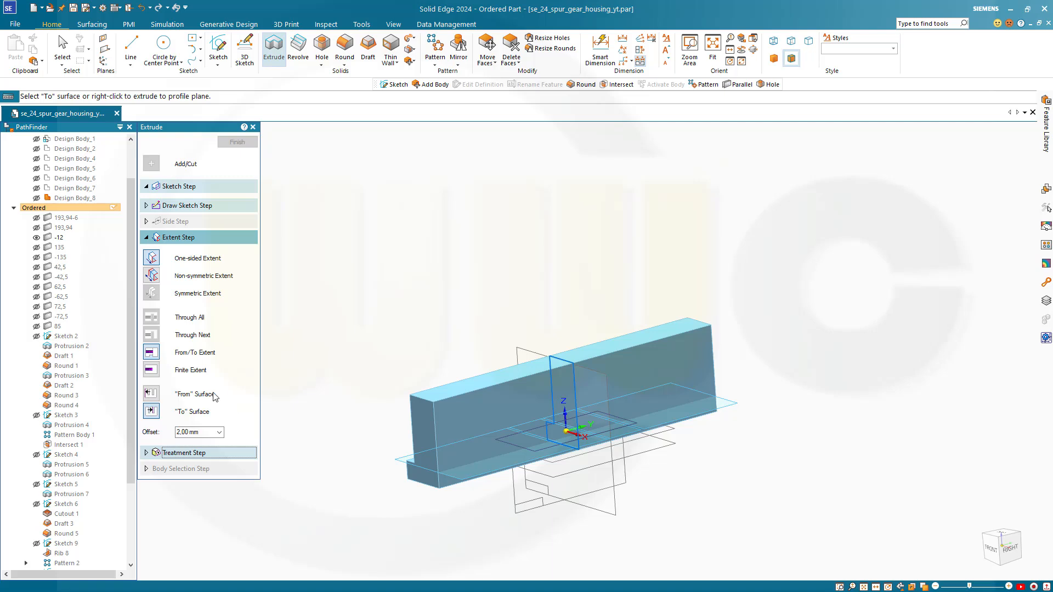
left_click(59, 248)
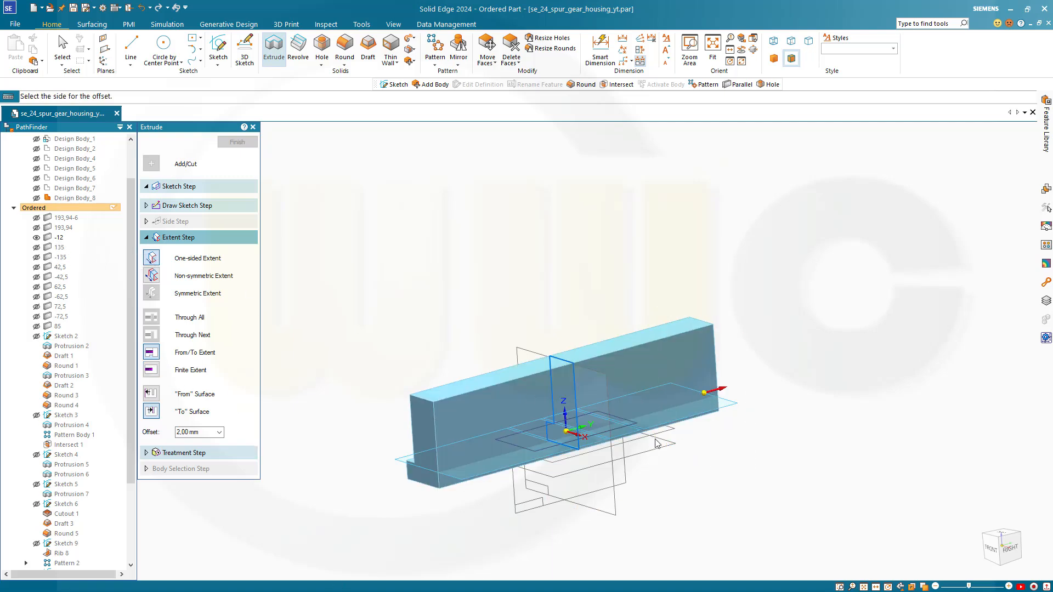
left_click(780, 393)
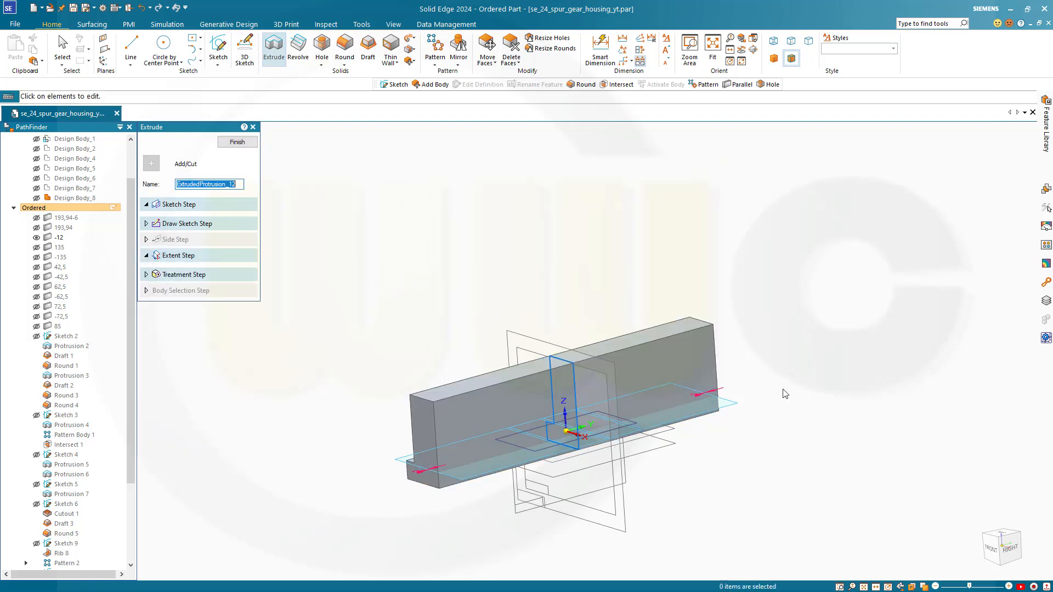
left_click(237, 141)
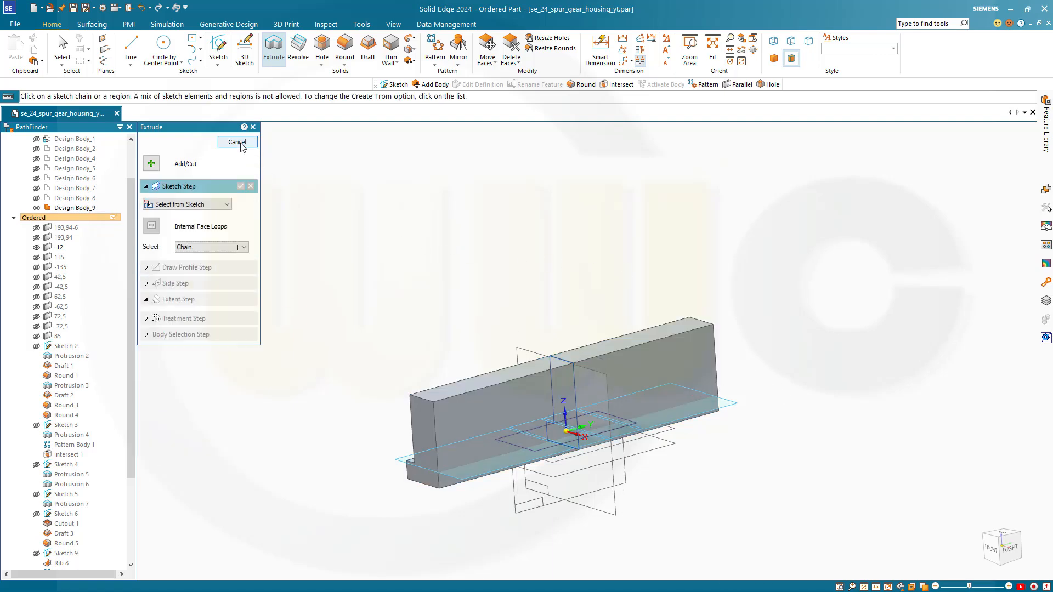
left_click(296, 143)
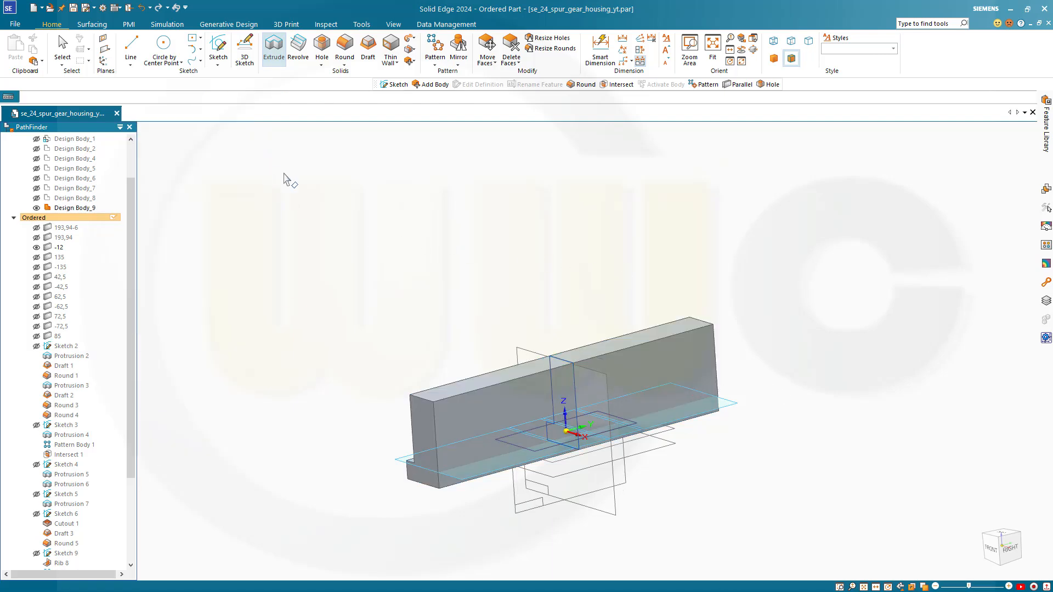
- Show Design Body_1 to compare the new L-shaped block with the housing, and hide it again
left_click(37, 139)
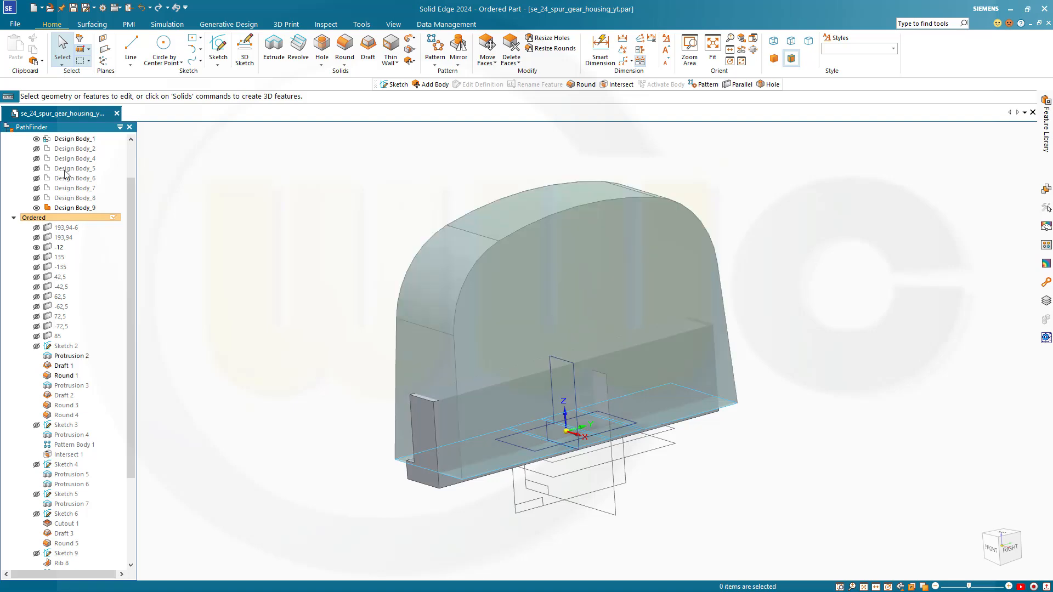
middle_click_drag(773, 471, 735, 458)
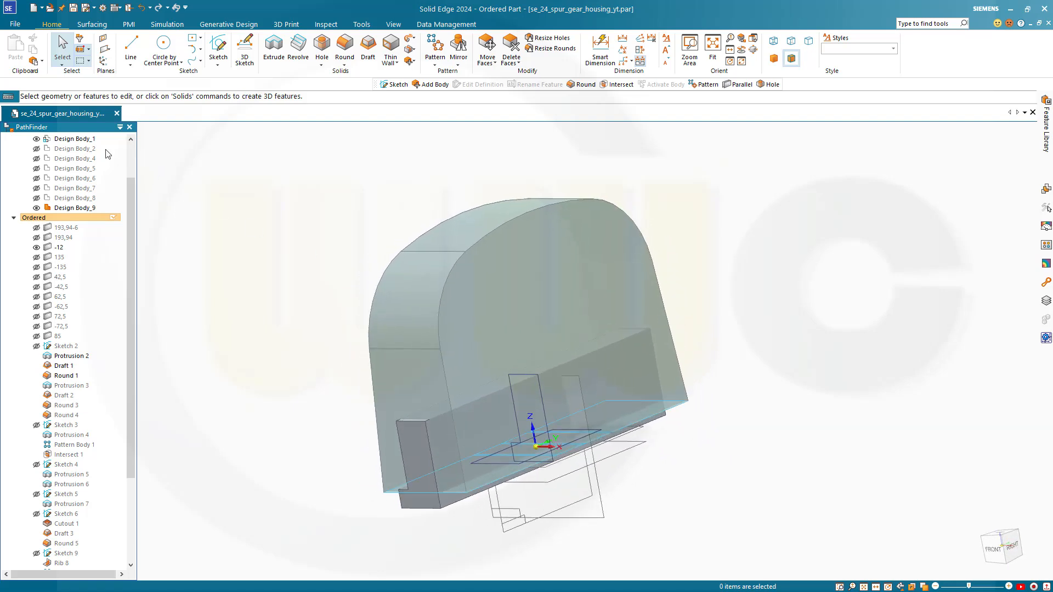
left_click(36, 139)
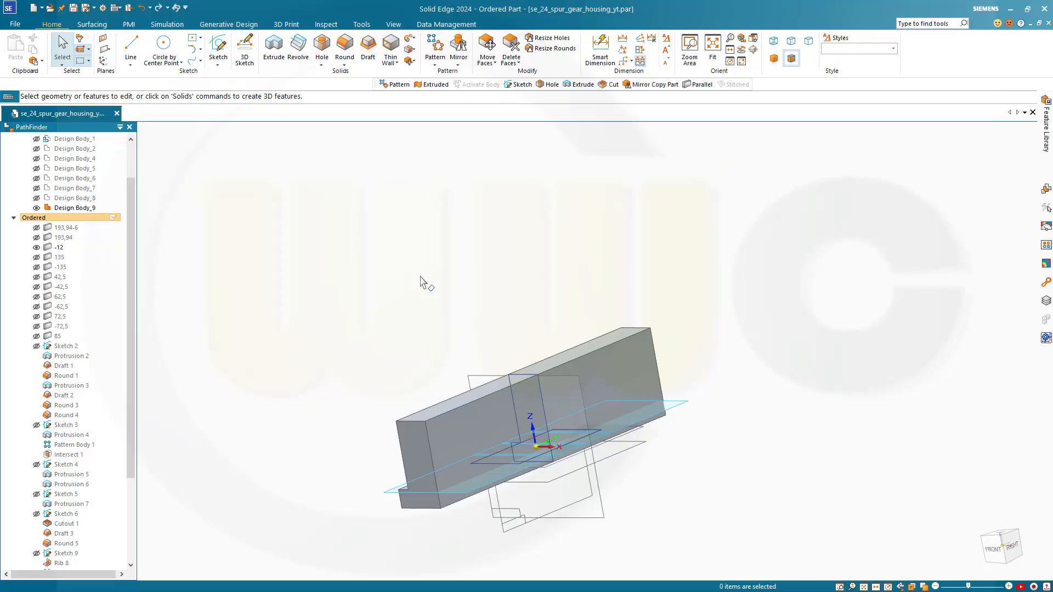
- Round the two long upper edges of the L-shaped block with a 15 mm radius
middle_click_drag(482, 298, 514, 284)
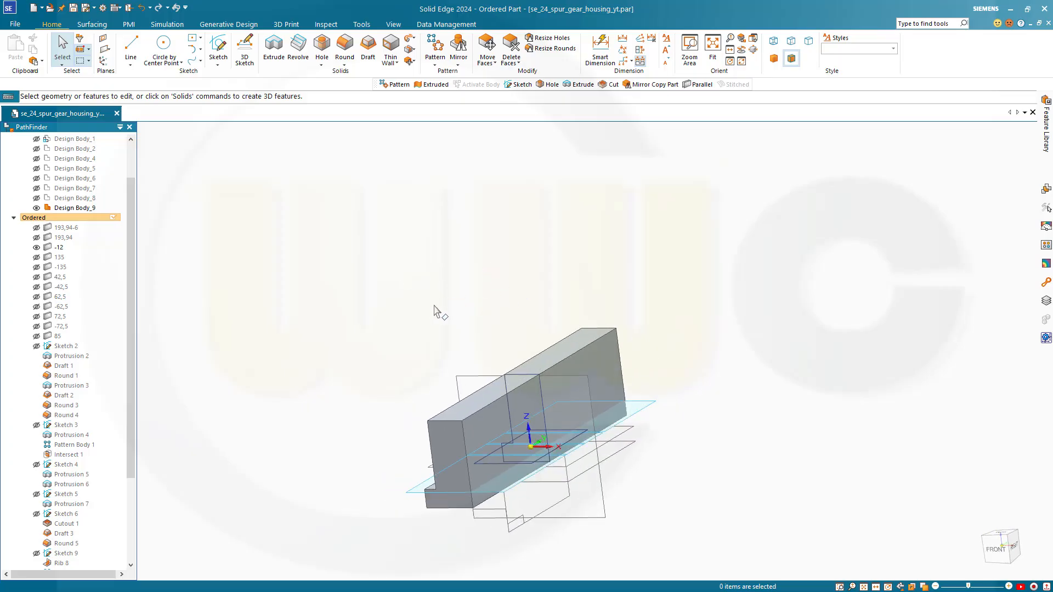
middle_click(421, 231)
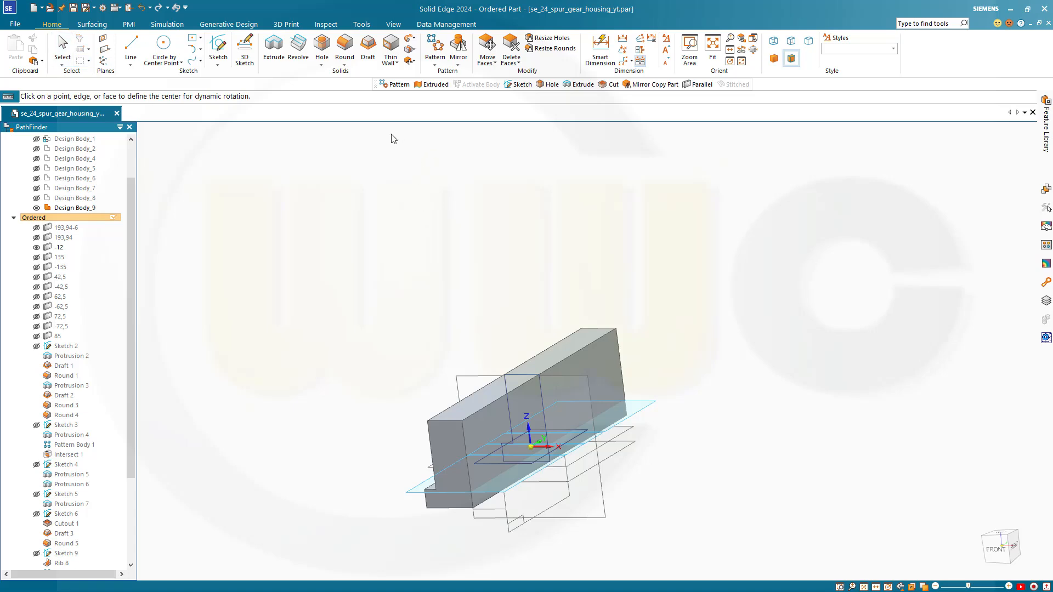
left_click(344, 48)
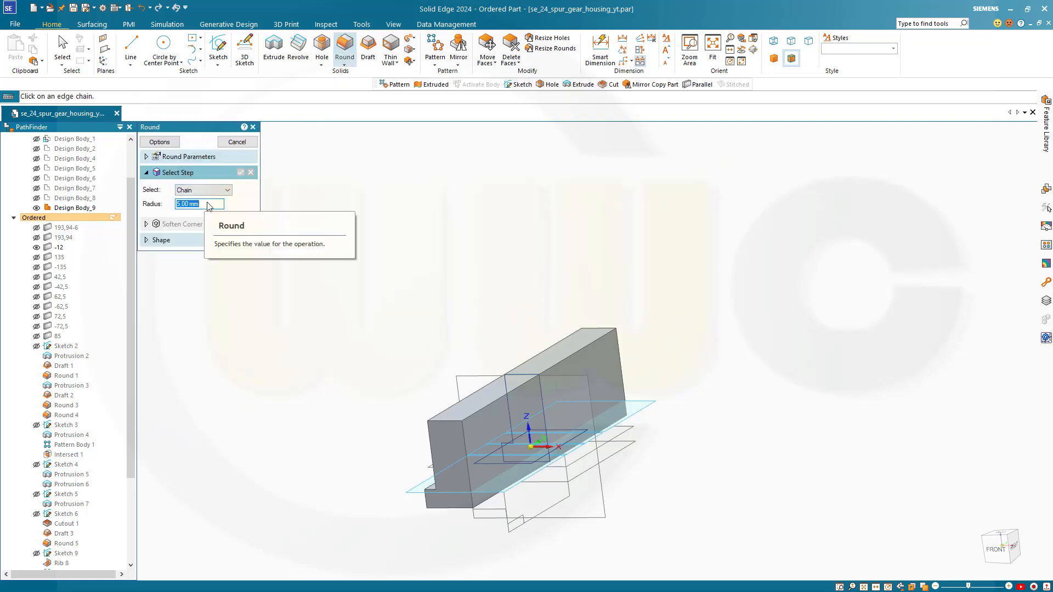
type("15")
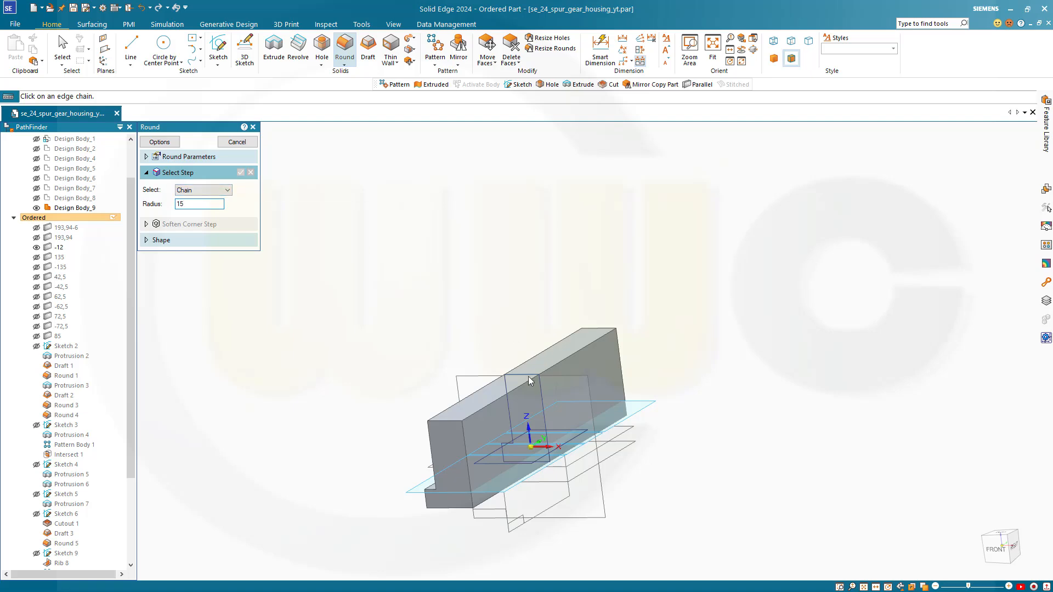
left_click(525, 384)
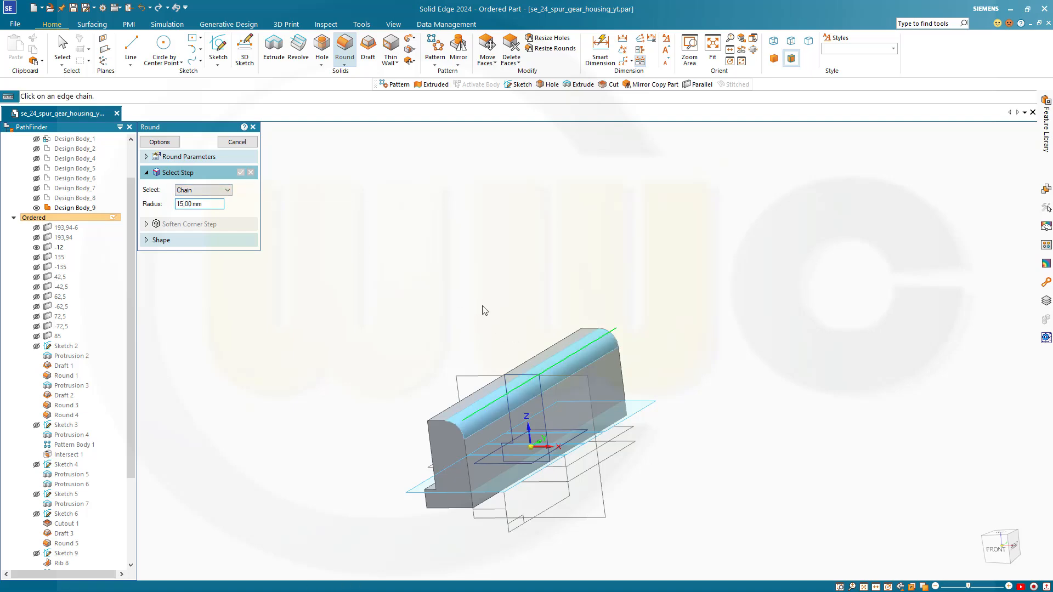
left_click(443, 410)
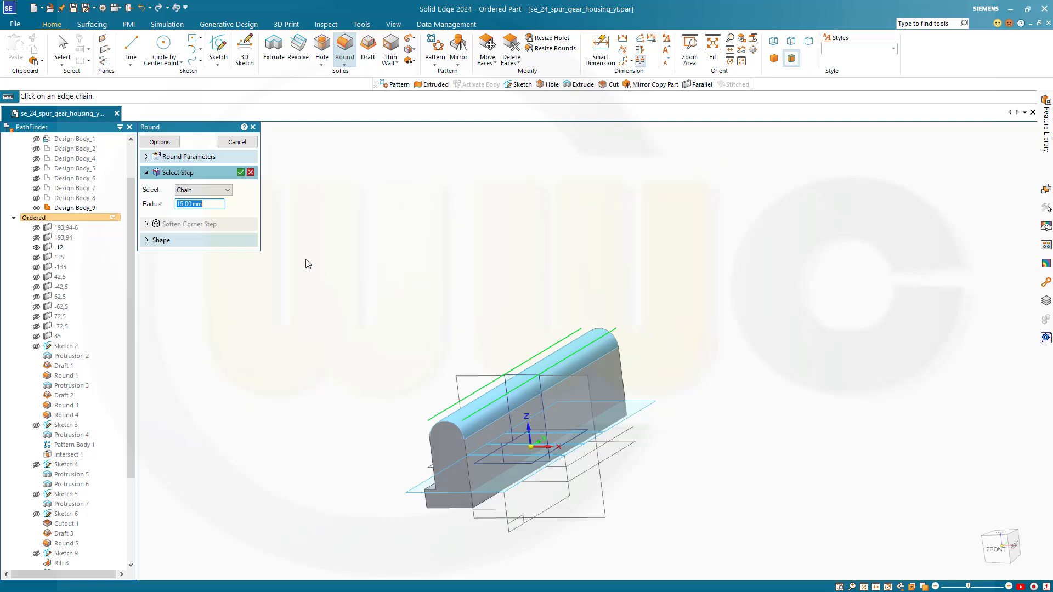
left_click(242, 173)
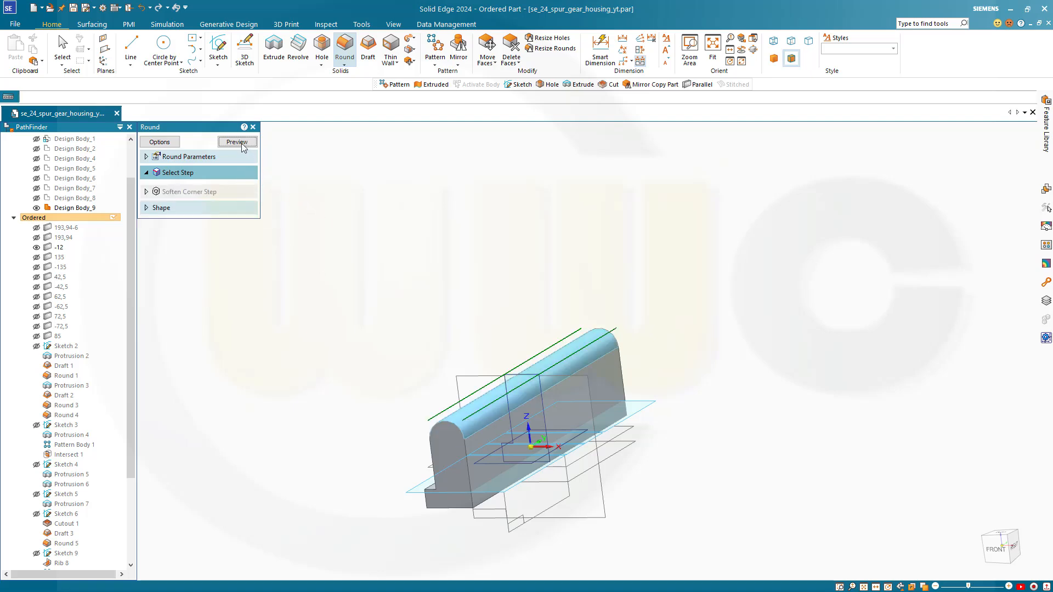
left_click(237, 142)
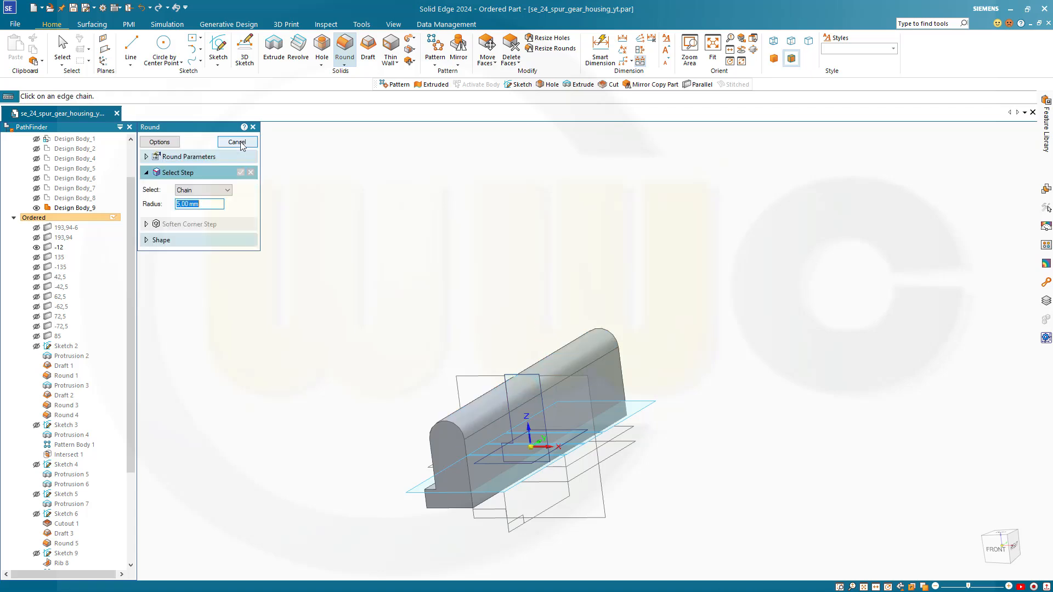
left_click(237, 142)
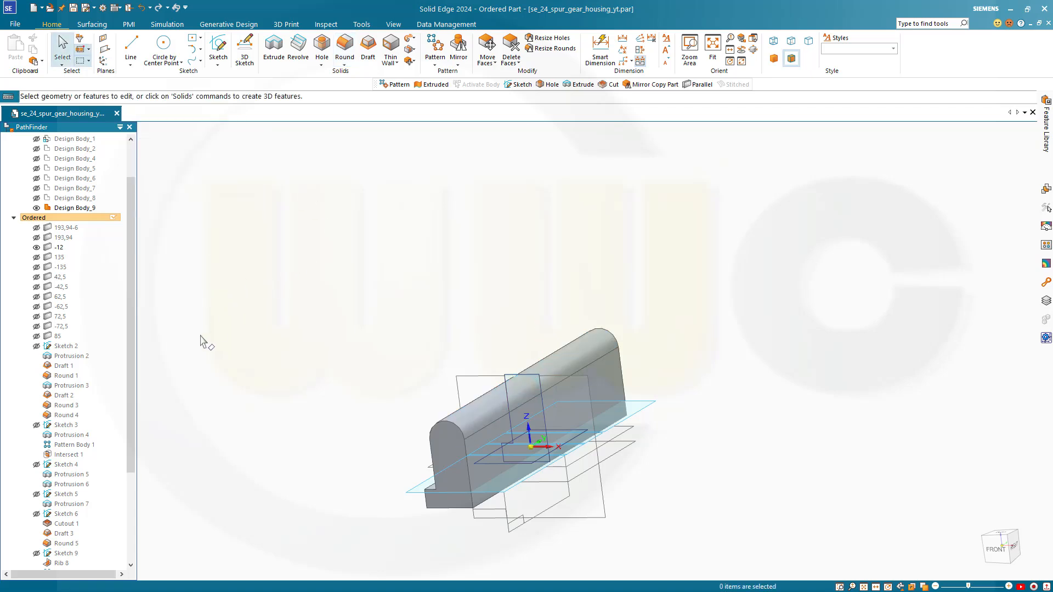
- Hide Sketch 15 and Sketch 14
scroll(98, 428, "down", 4)
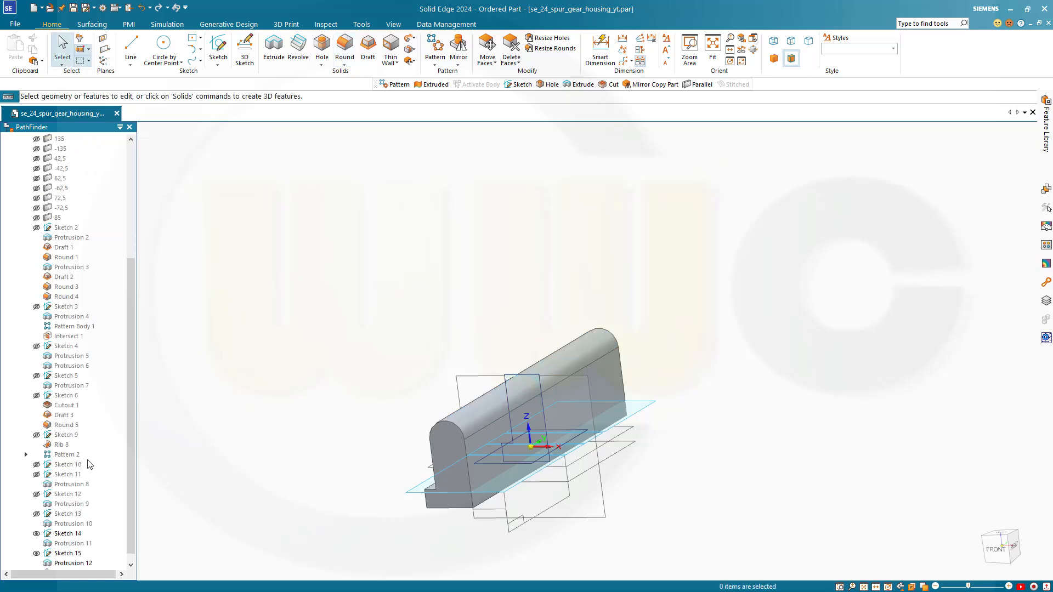
left_click(36, 553)
left_click(37, 533)
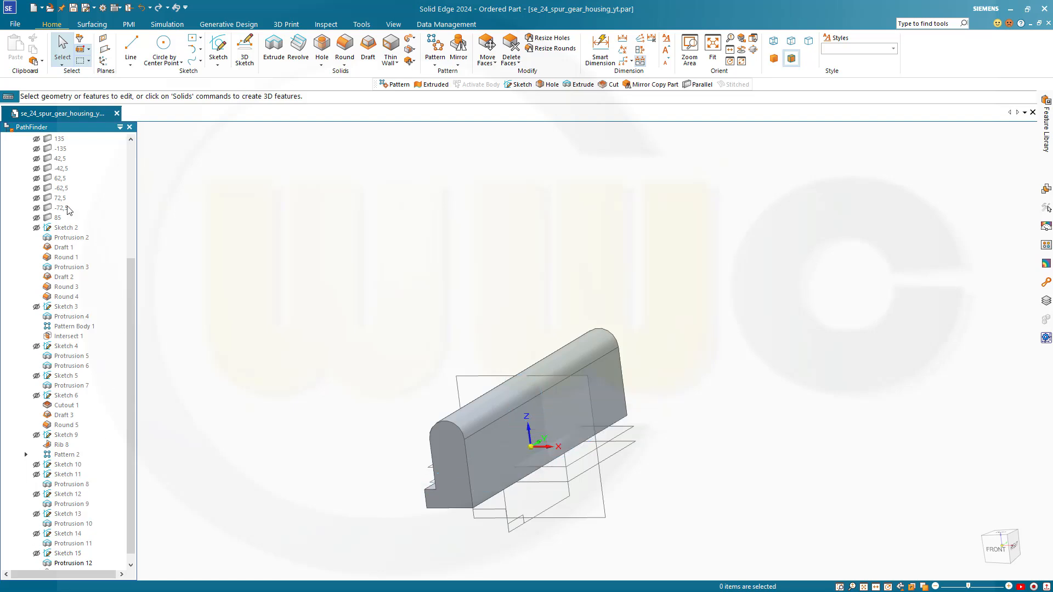
- Show all the hidden design bodies, from Design Body_8 up to Design Body_1, together with the rounded block
scroll(66, 212, "up", 5)
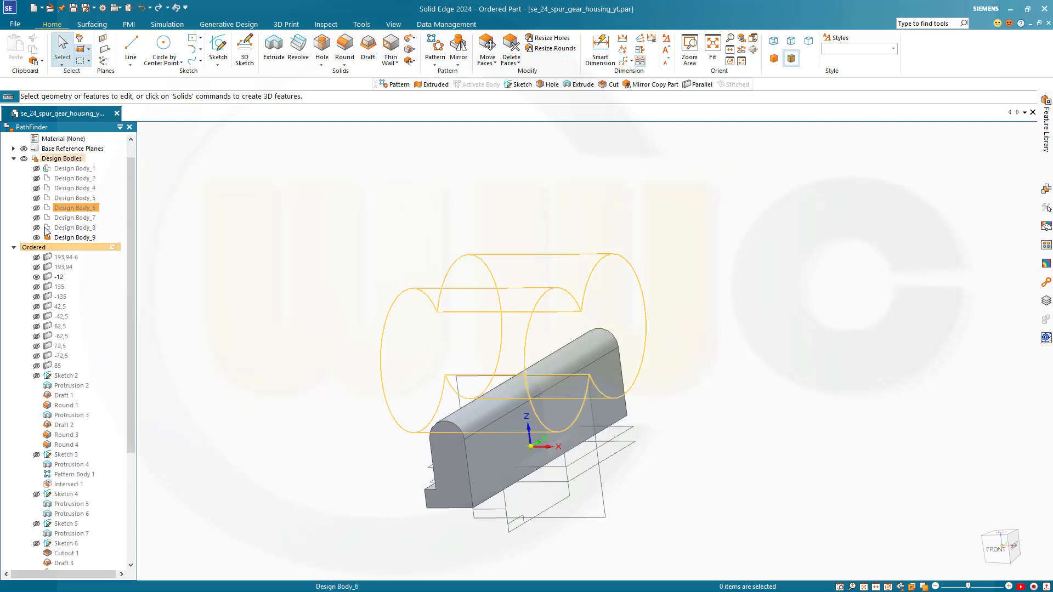
left_click(37, 227)
left_click(37, 218)
left_click(36, 207)
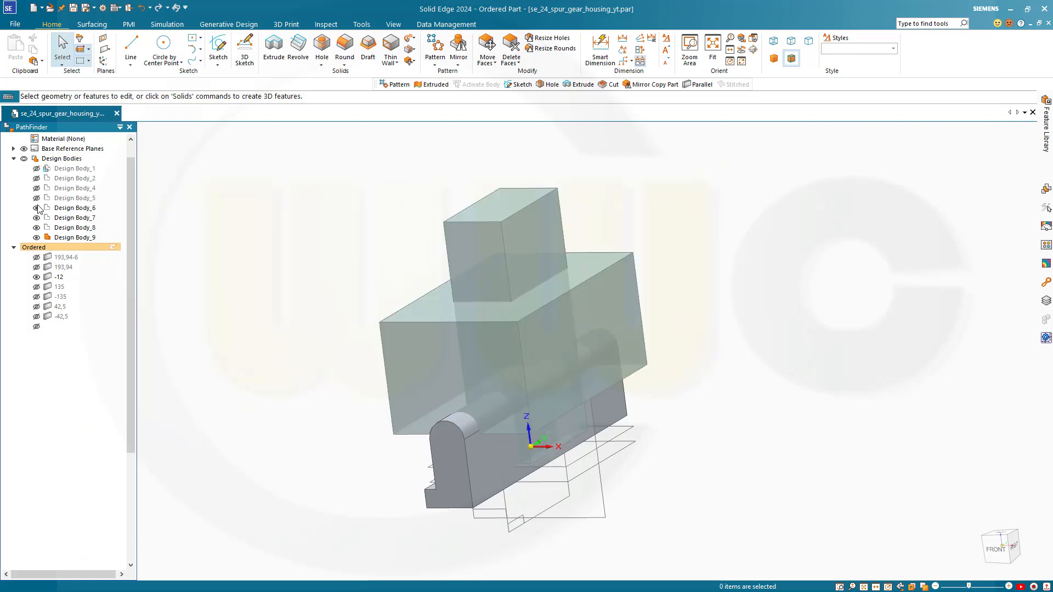
left_click(36, 198)
left_click(36, 188)
left_click(36, 178)
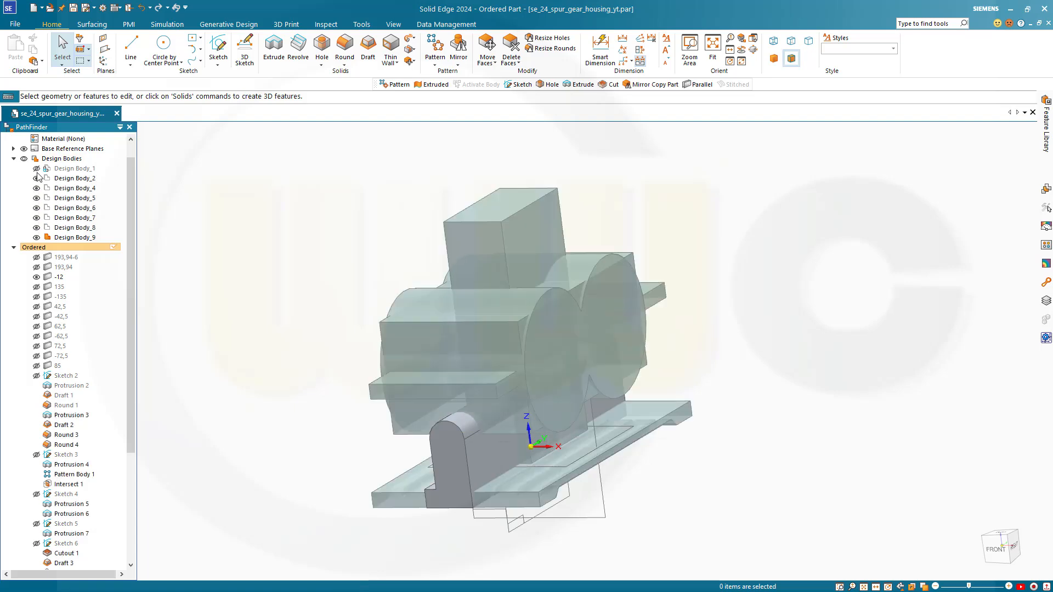
left_click(36, 168)
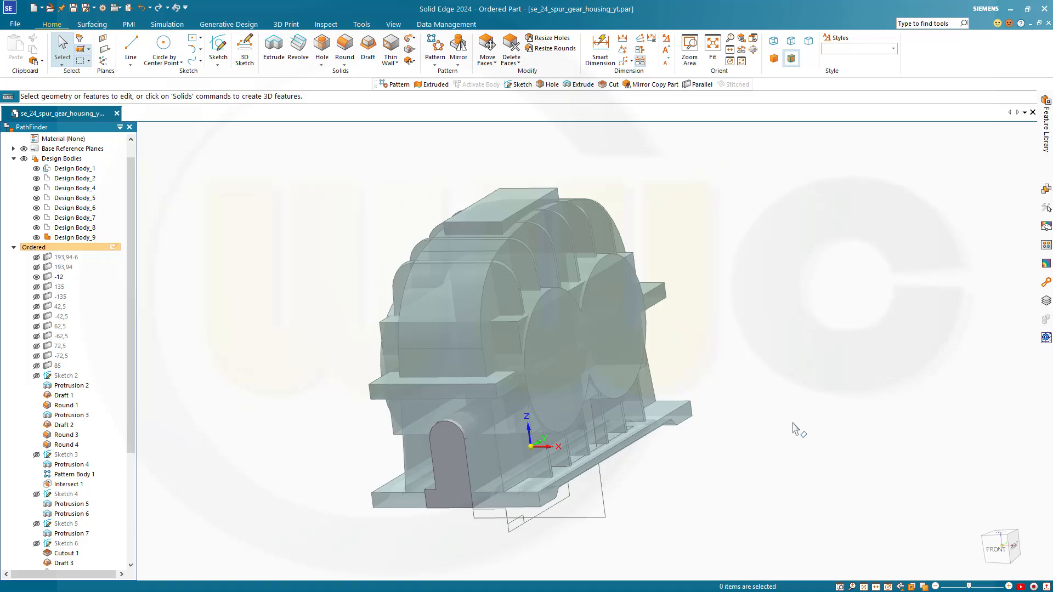
middle_click_drag(779, 434, 637, 391)
middle_click_drag(639, 407, 697, 440)
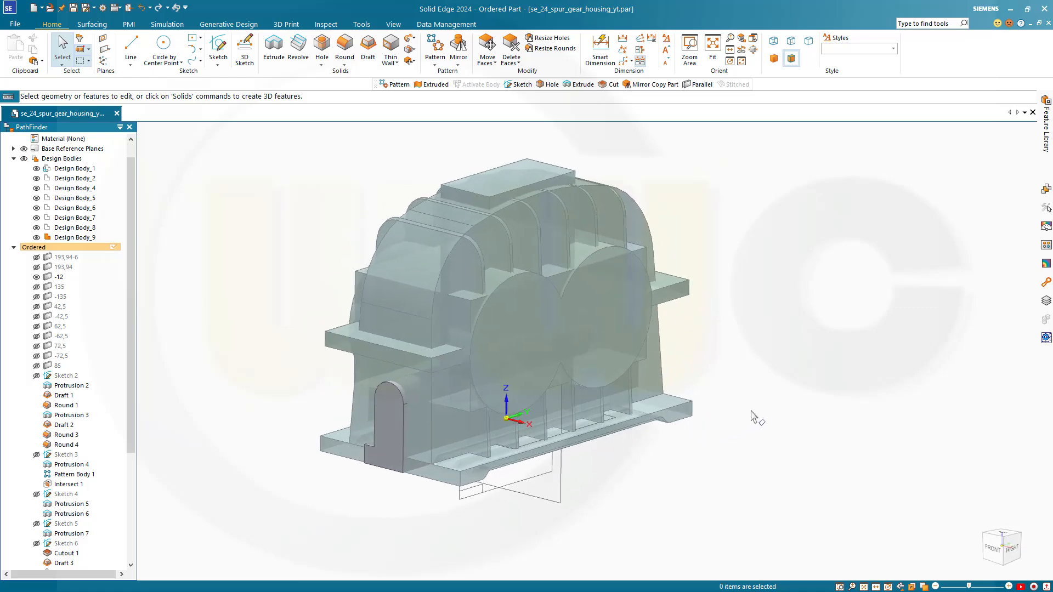